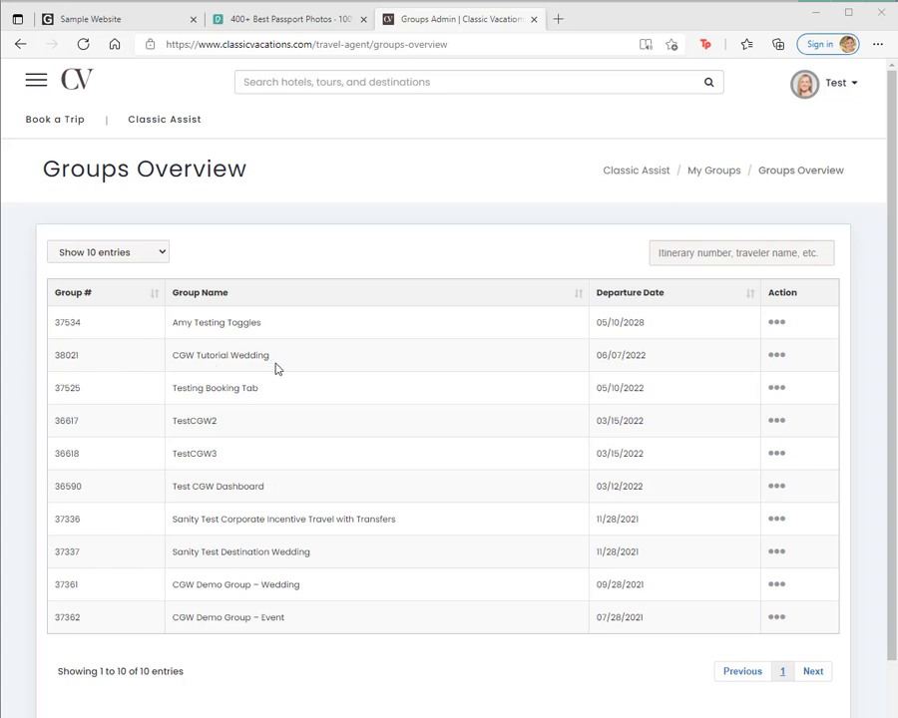
# Step: Create a website for the CGW Tutorial Wedding group and review its setup checklist and settings cards
pyautogui.click(776, 359)
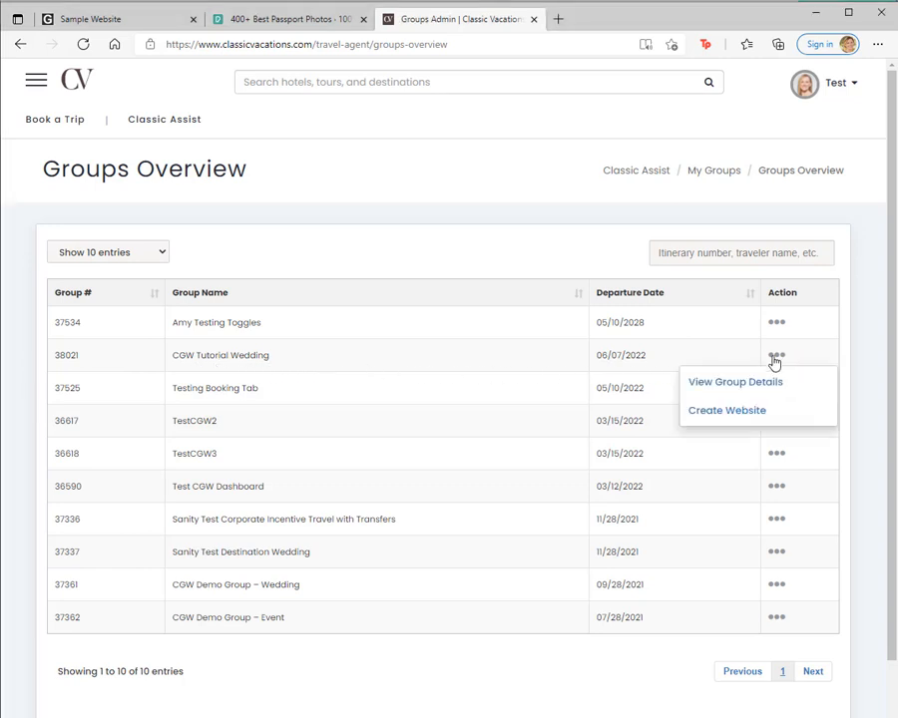
pyautogui.click(726, 413)
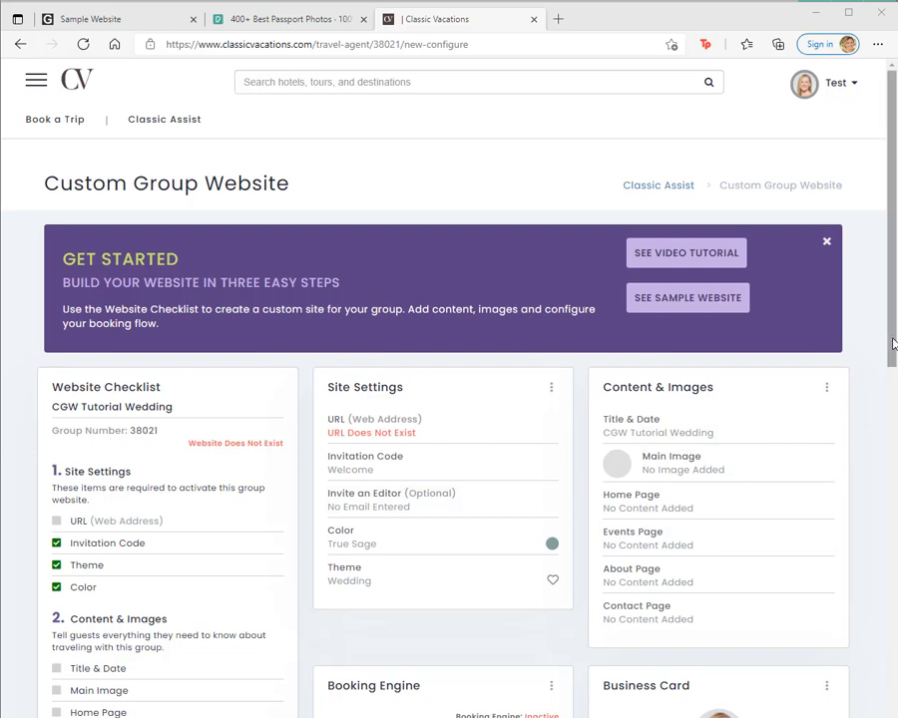
pyautogui.scroll(-3, 893, 343)
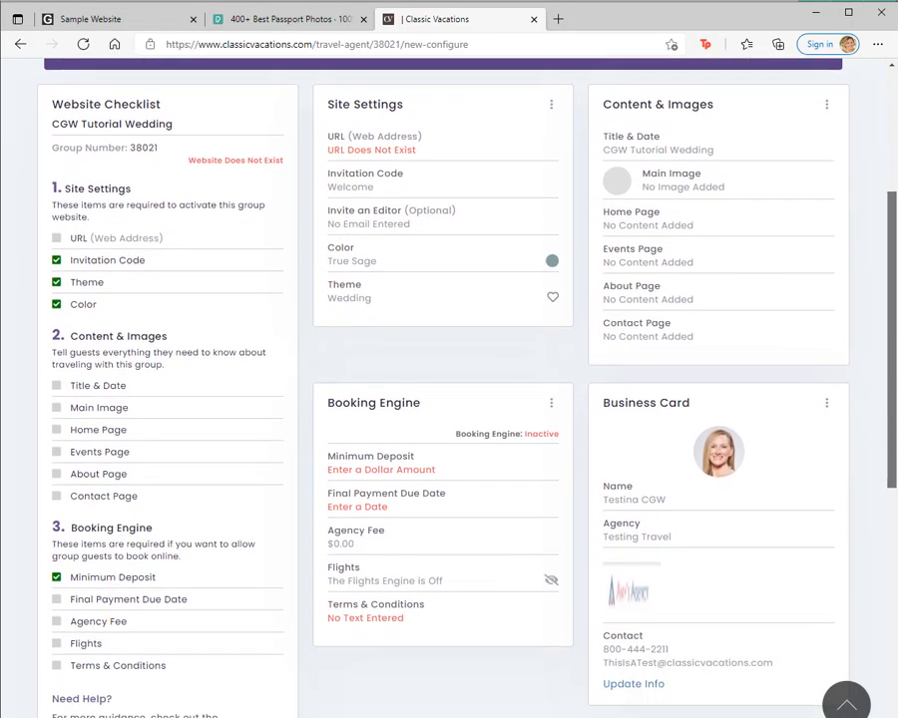
pyautogui.moveTo(893, 463); pyautogui.dragTo(892, 343)
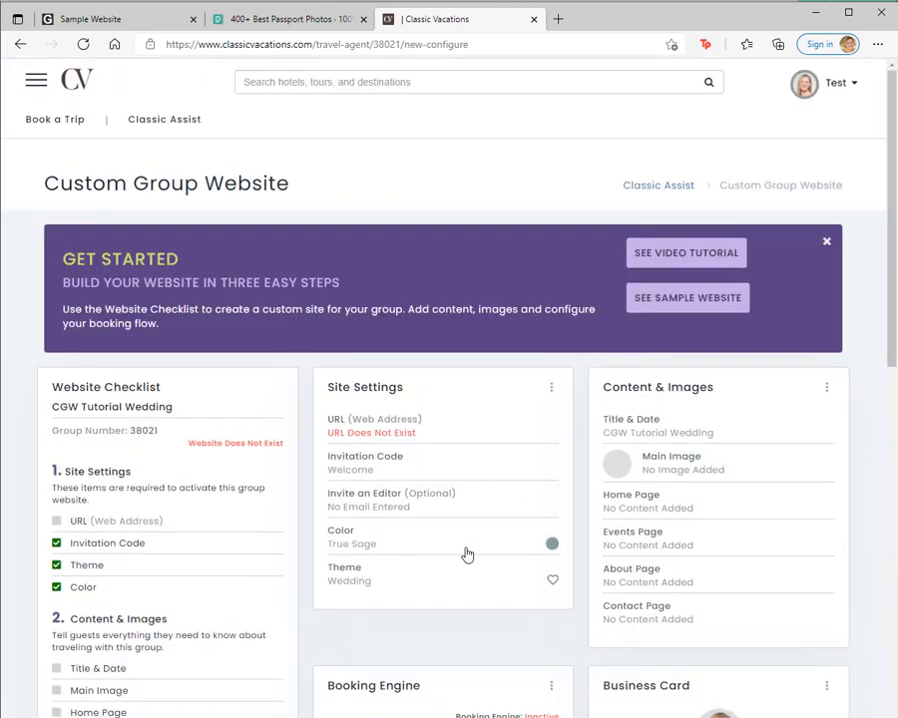
# Step: Switch to the sample wedding website in Chrome and review its home, Wedding Events and Book This Trip pages
pyautogui.hotkey('alt', 'Tab')
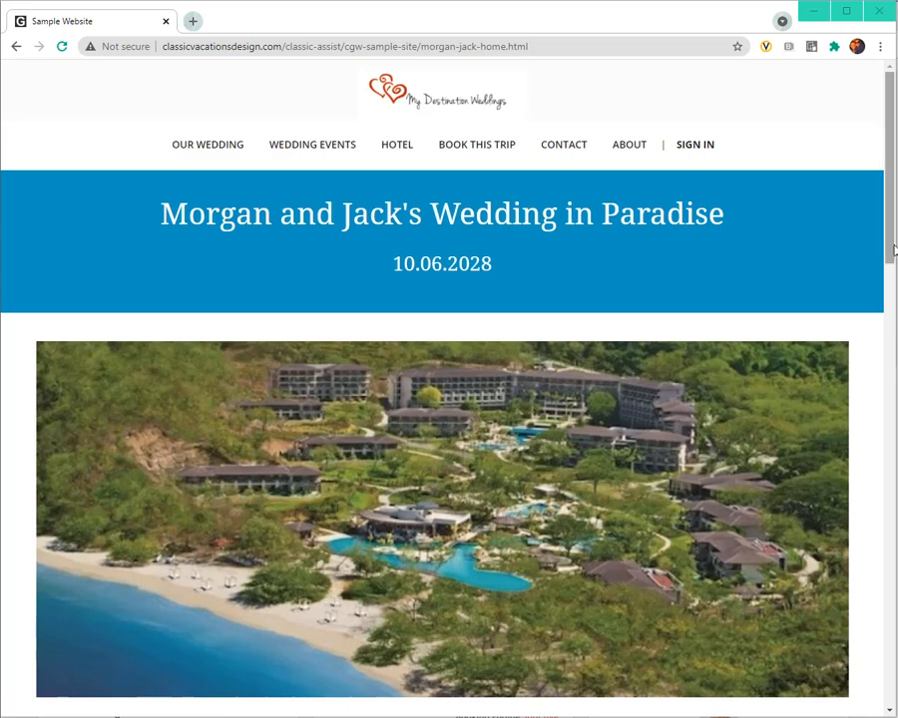
pyautogui.moveTo(894, 249); pyautogui.dragTo(890, 449)
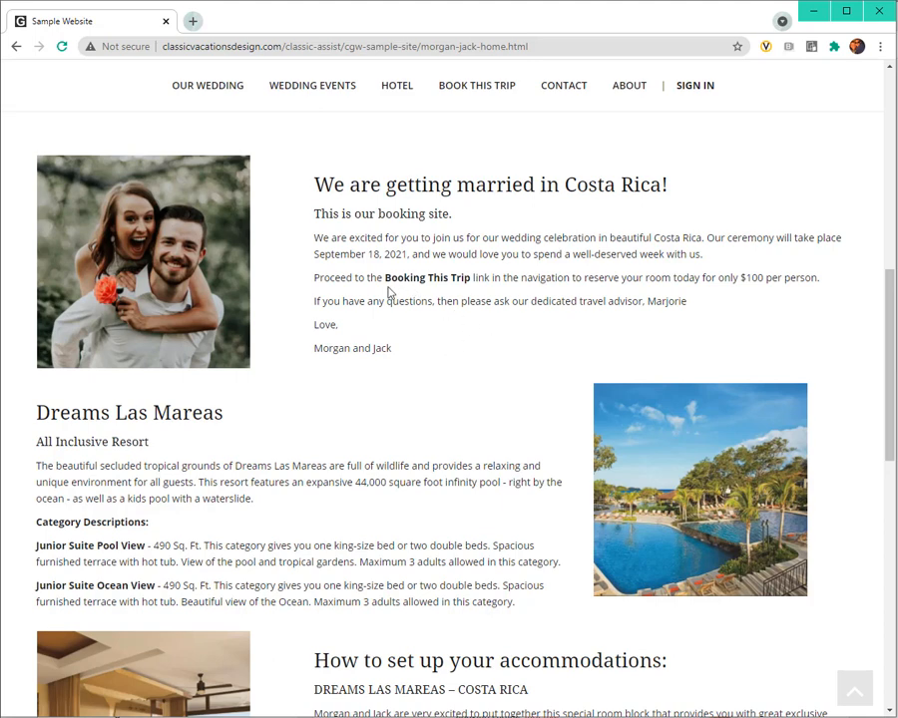
pyautogui.click(314, 89)
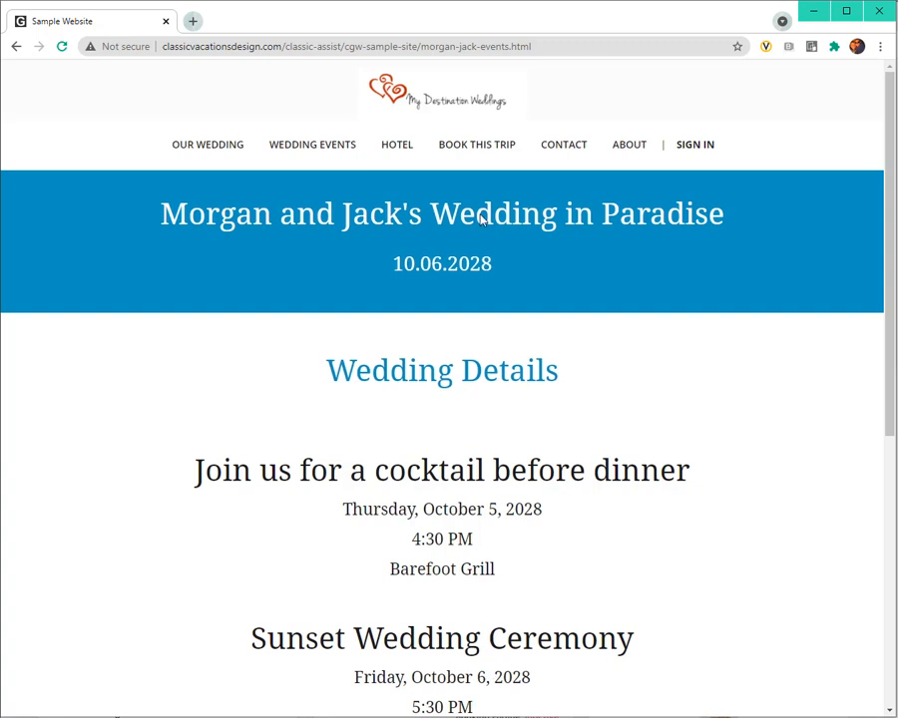
pyautogui.click(497, 147)
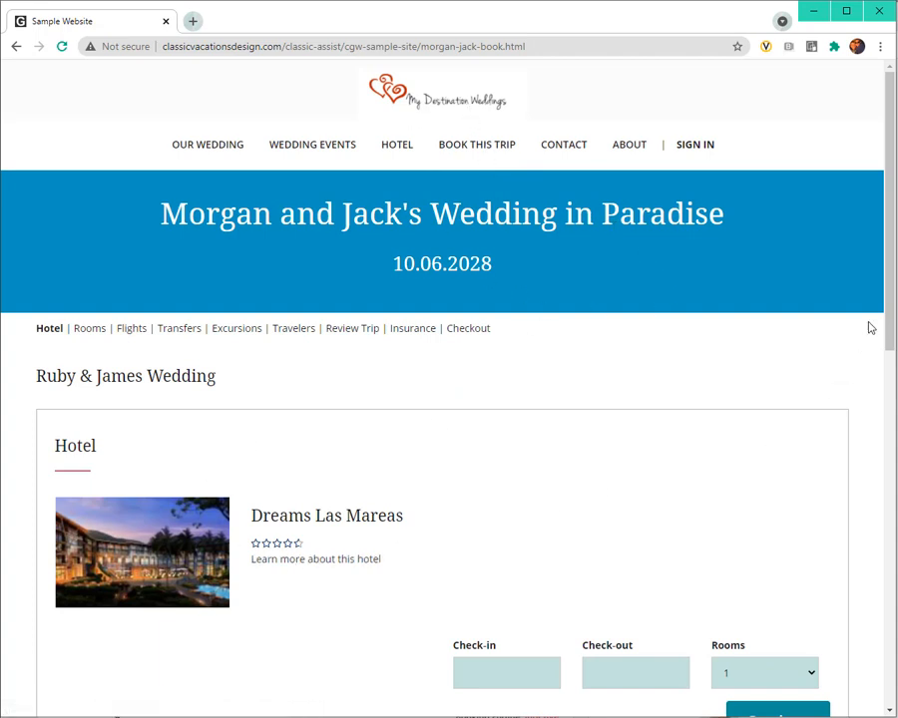
pyautogui.moveTo(888, 303); pyautogui.dragTo(884, 515)
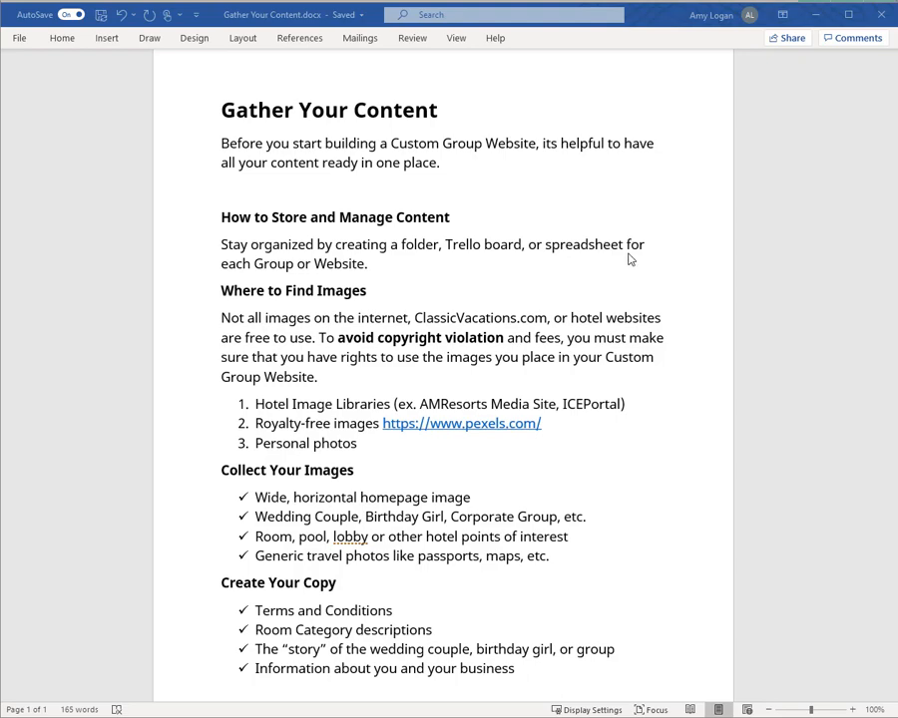
# Step: Switch to File Explorer and open the AA CGW Content folder in Documents
pyautogui.hotkey('alt', 'Tab')
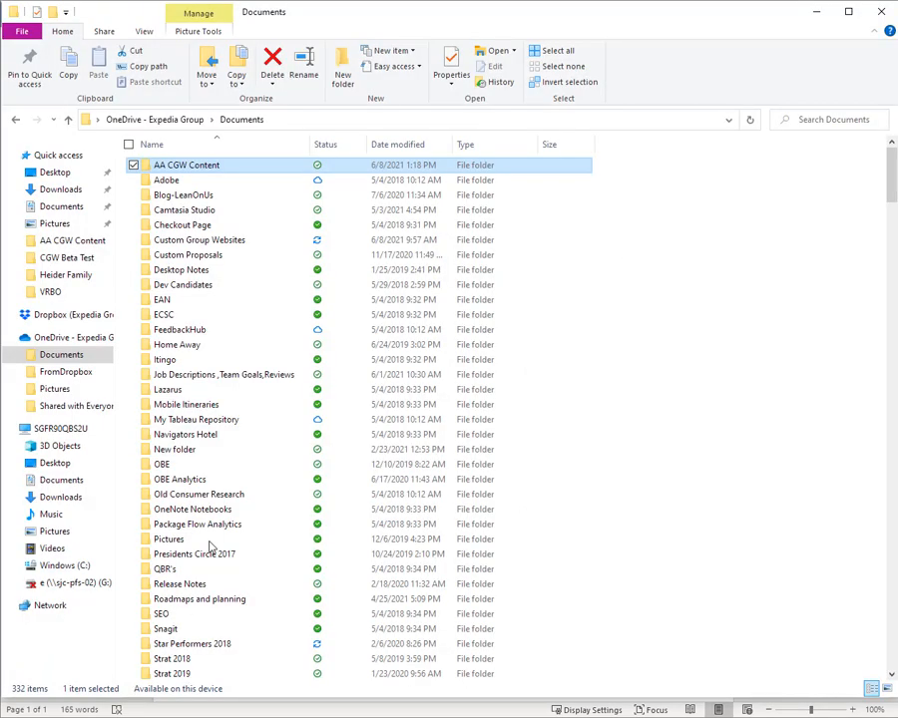
pyautogui.doubleClick(200, 165)
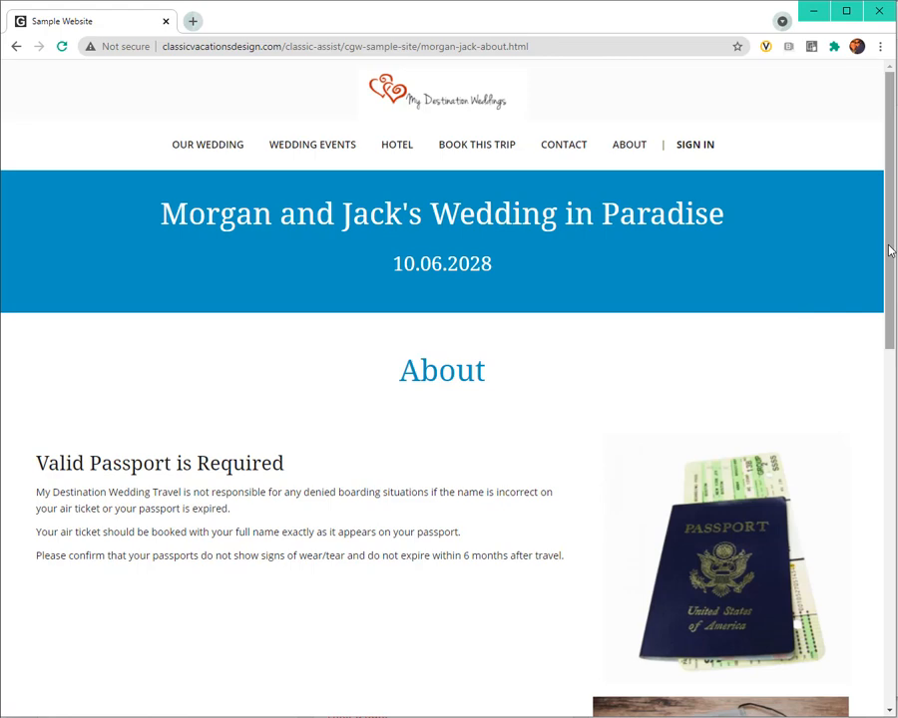
# Step: Review the sample website's About page, and download and open the Pexels photo showing a passport, camera and laptop on a map
pyautogui.moveTo(891, 250); pyautogui.dragTo(893, 336)
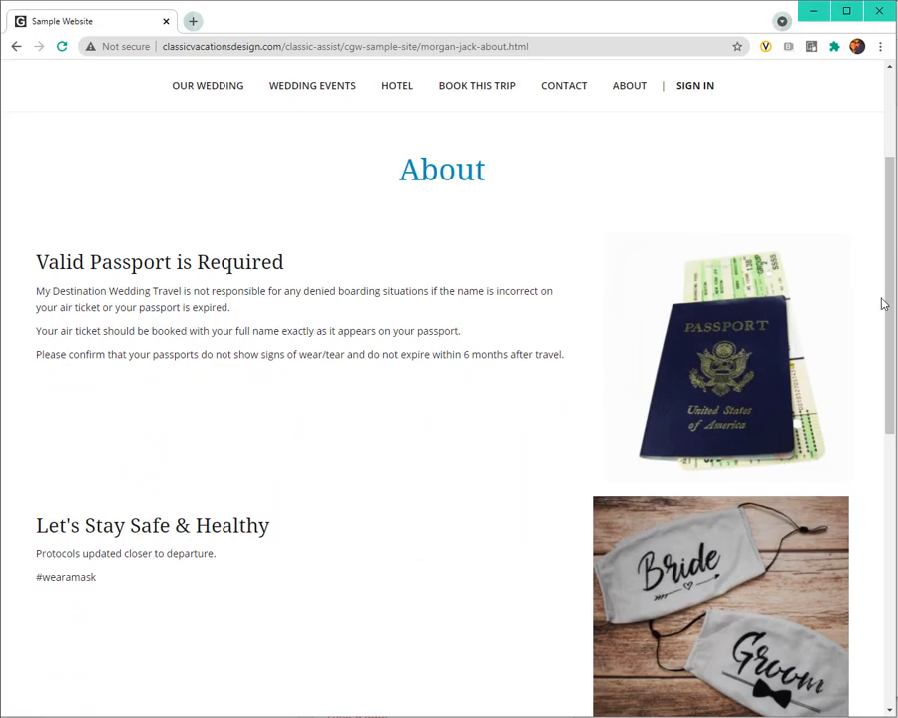
pyautogui.hotkey('alt', 'Tab')
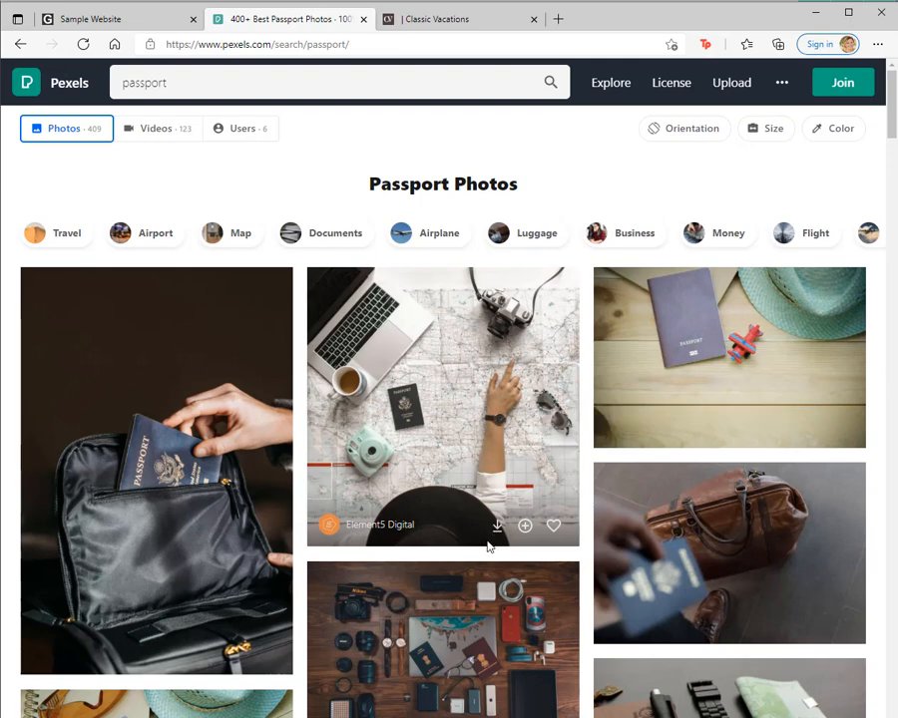
pyautogui.click(497, 529)
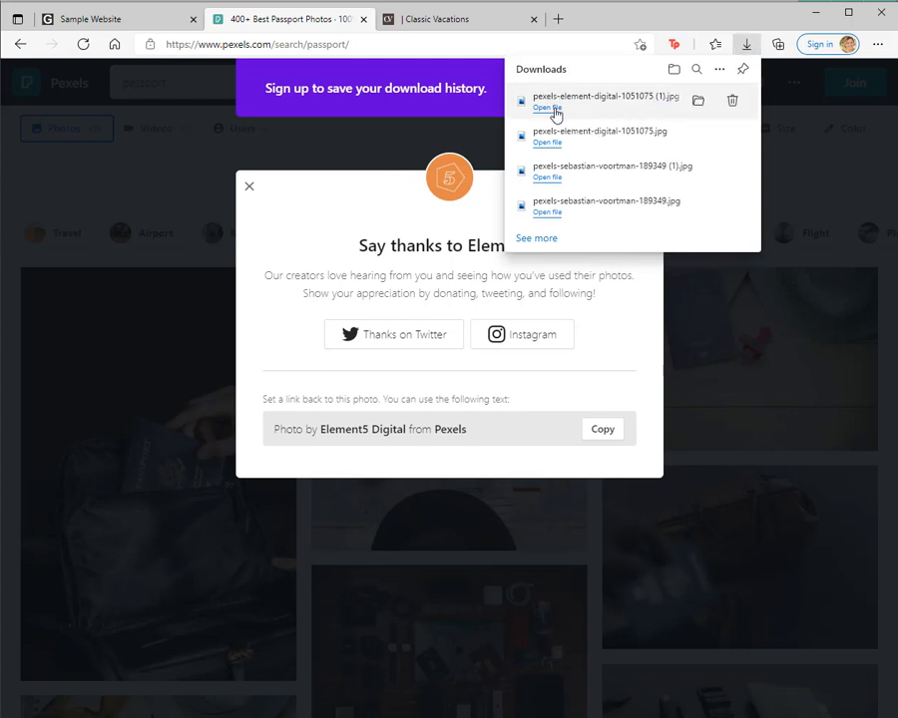
pyautogui.click(548, 108)
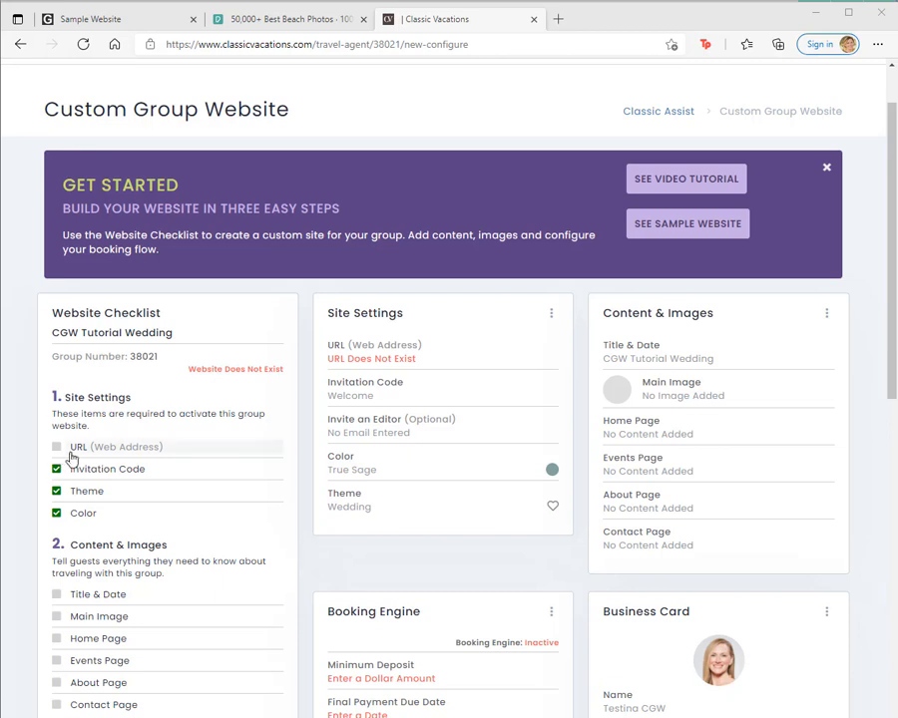
# Step: Set the group website's URL ending to easypeasy and save it
pyautogui.click(374, 352)
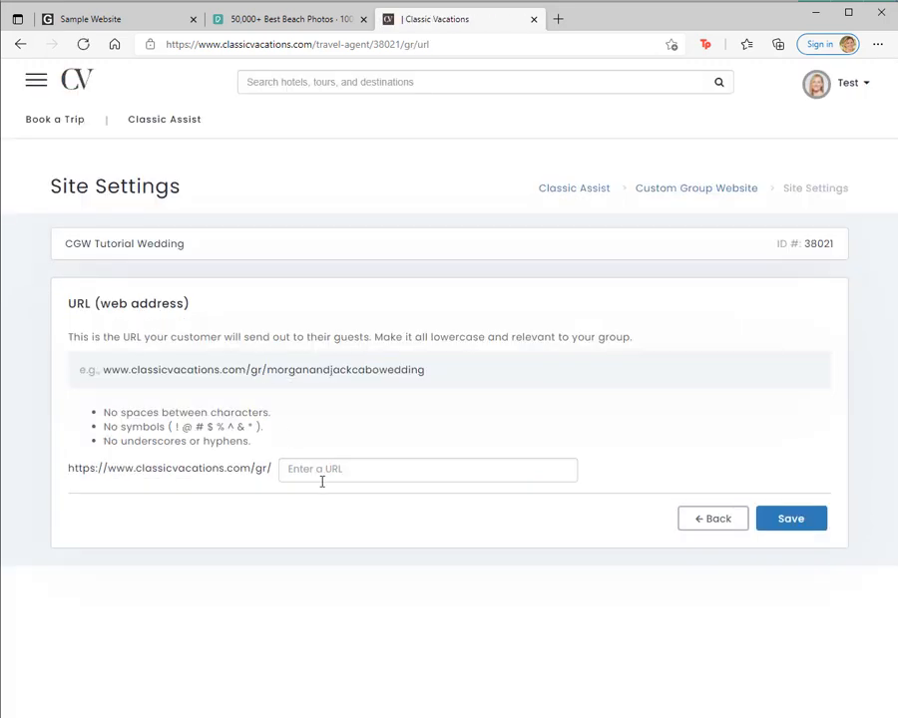
pyautogui.click(319, 473)
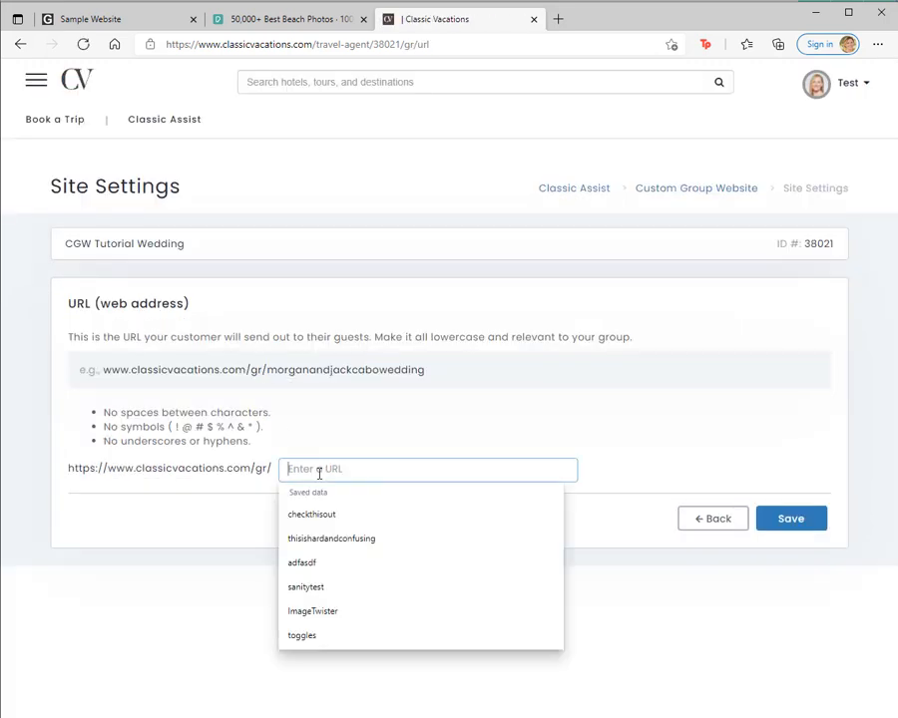
pyautogui.write('easyp')
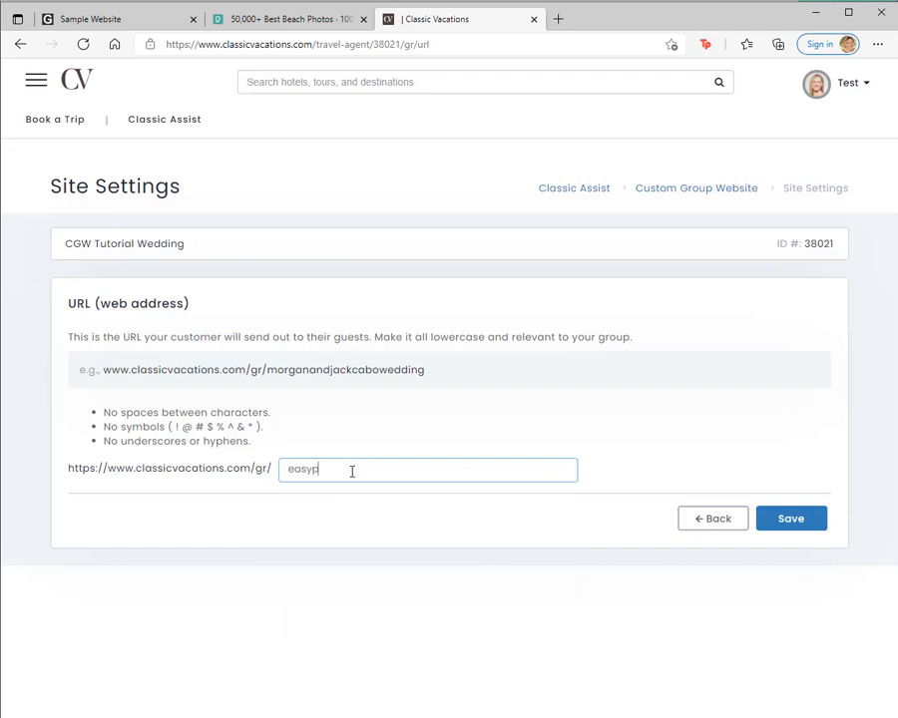
pyautogui.write('easy')
pyautogui.doubleClick(351, 471)
pyautogui.click(790, 521)
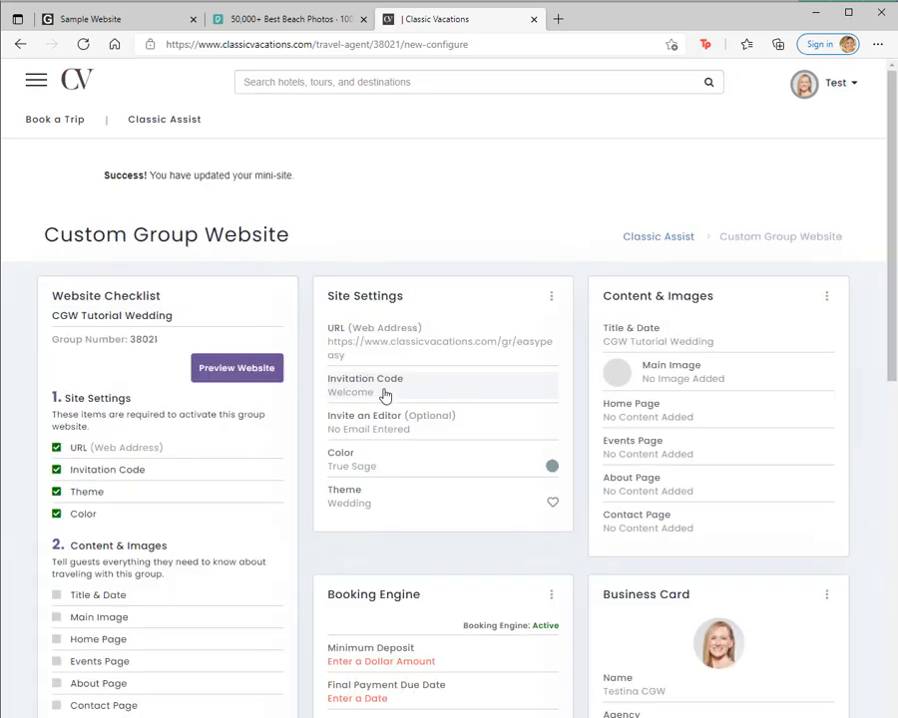
# Step: Save the existing invitation code and set the website color to Pink Passion
pyautogui.click(385, 395)
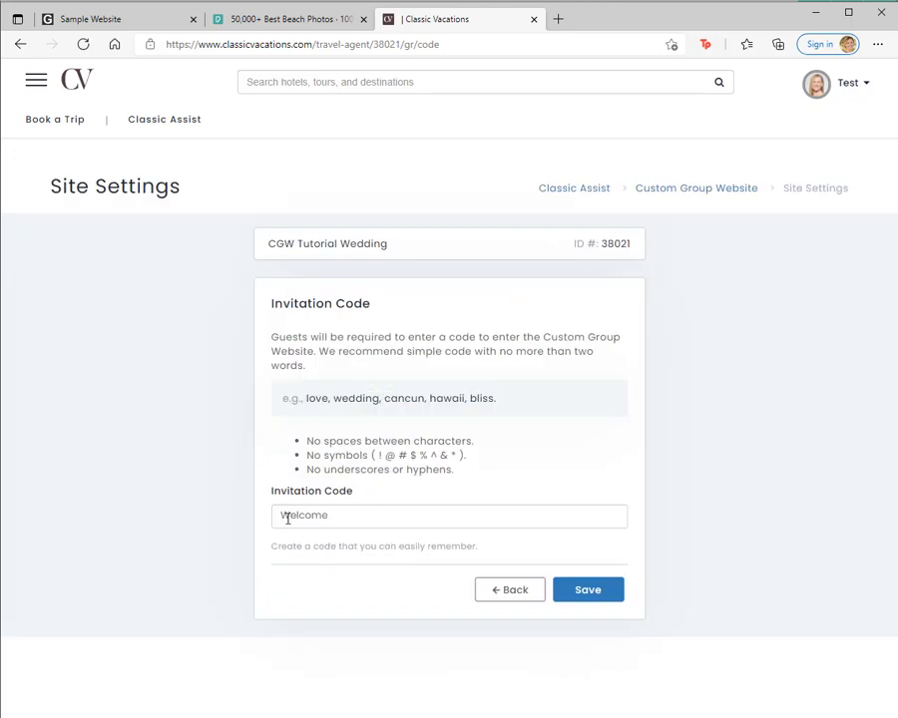
pyautogui.click(592, 592)
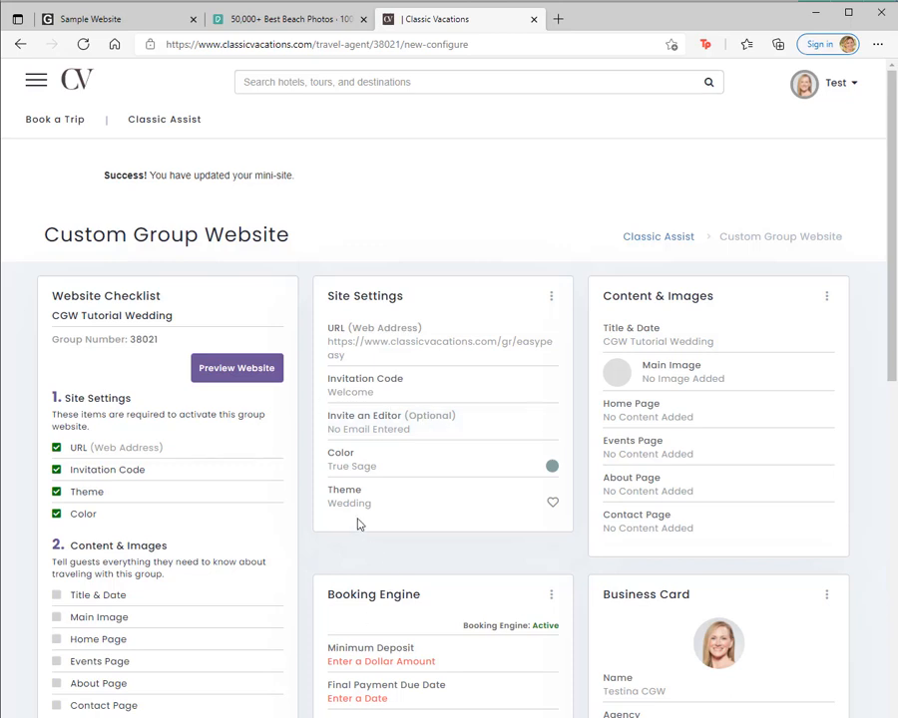
pyautogui.click(358, 466)
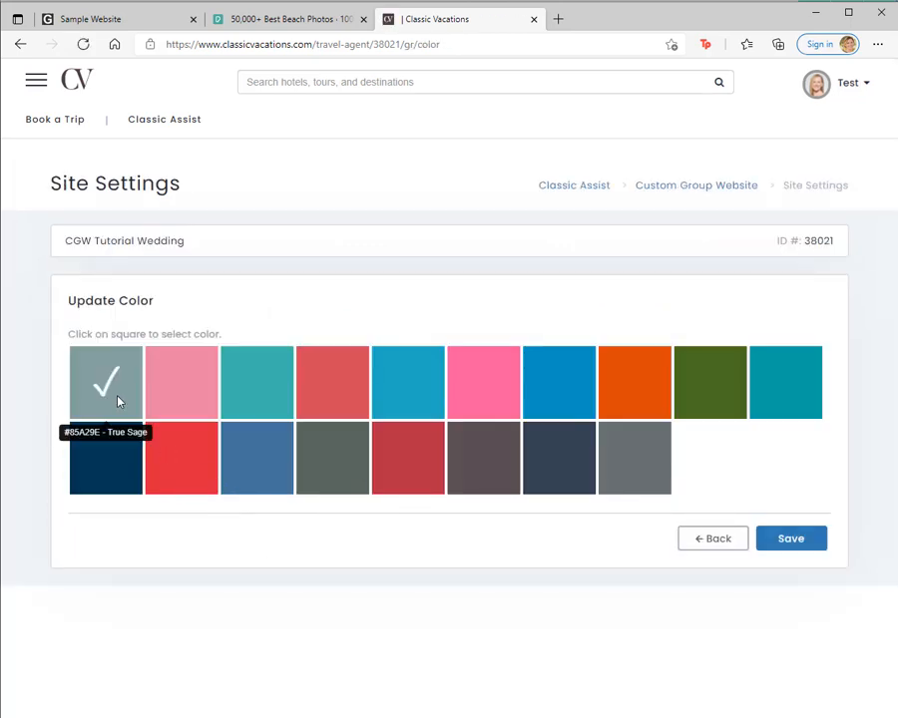
pyautogui.click(470, 396)
pyautogui.click(804, 539)
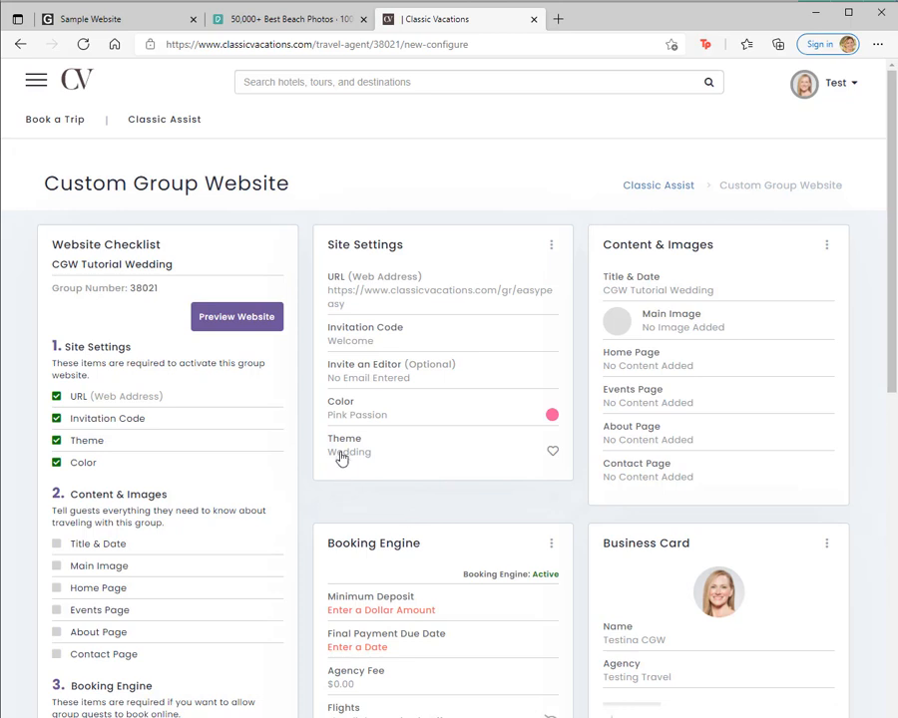
# Step: Choose Wedding as the website theme
pyautogui.click(340, 454)
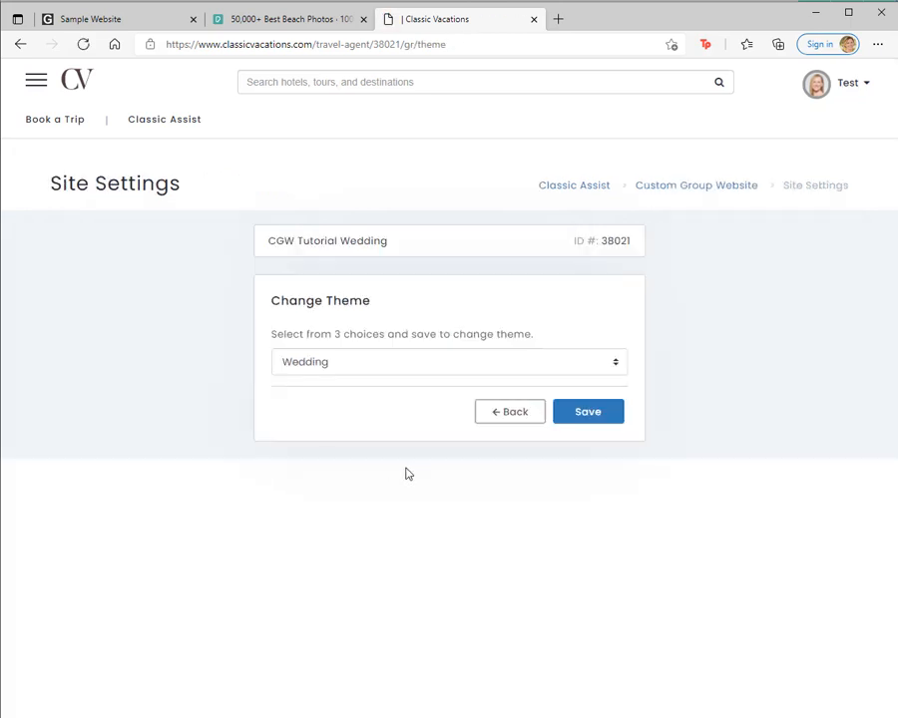
pyautogui.click(450, 368)
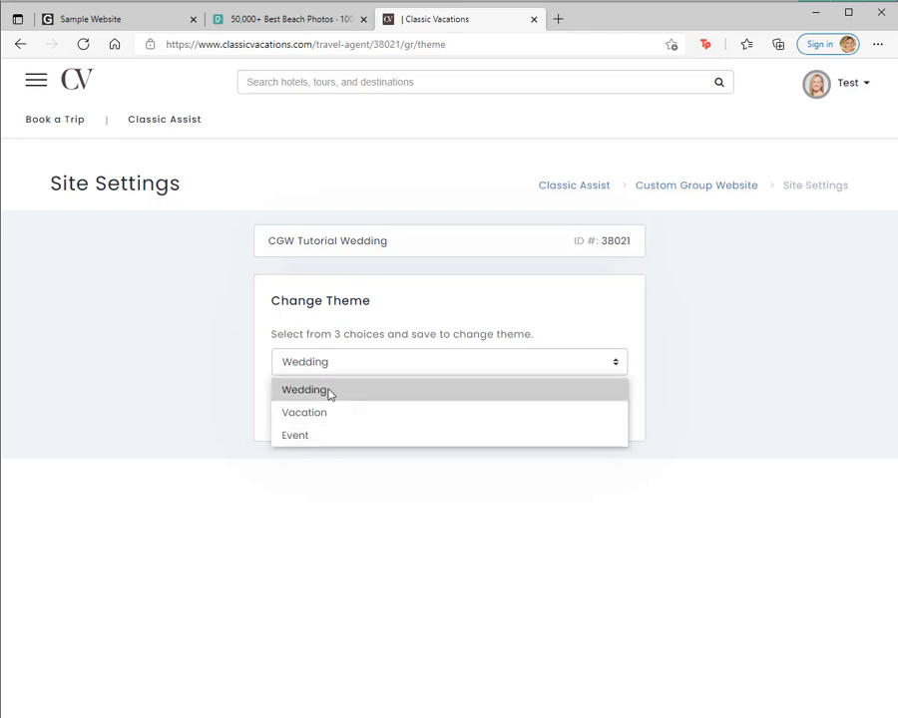
pyautogui.click(328, 390)
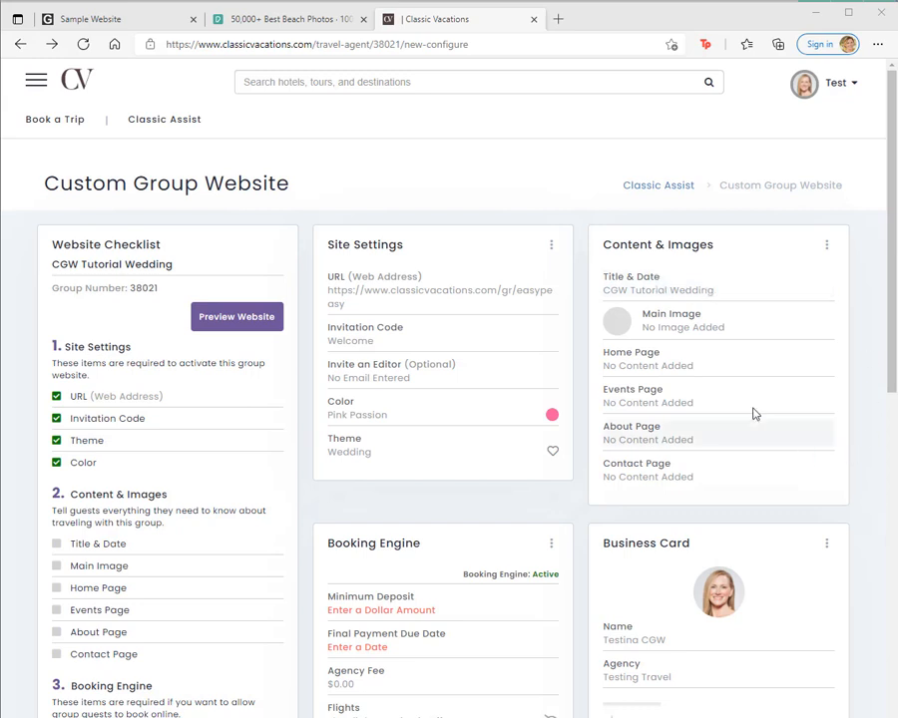
# Step: Upload pexels-sebastian-voortman-189349 (1).jpg as the main image, cropped at full width around the sun and waves, and save it
pyautogui.click(694, 322)
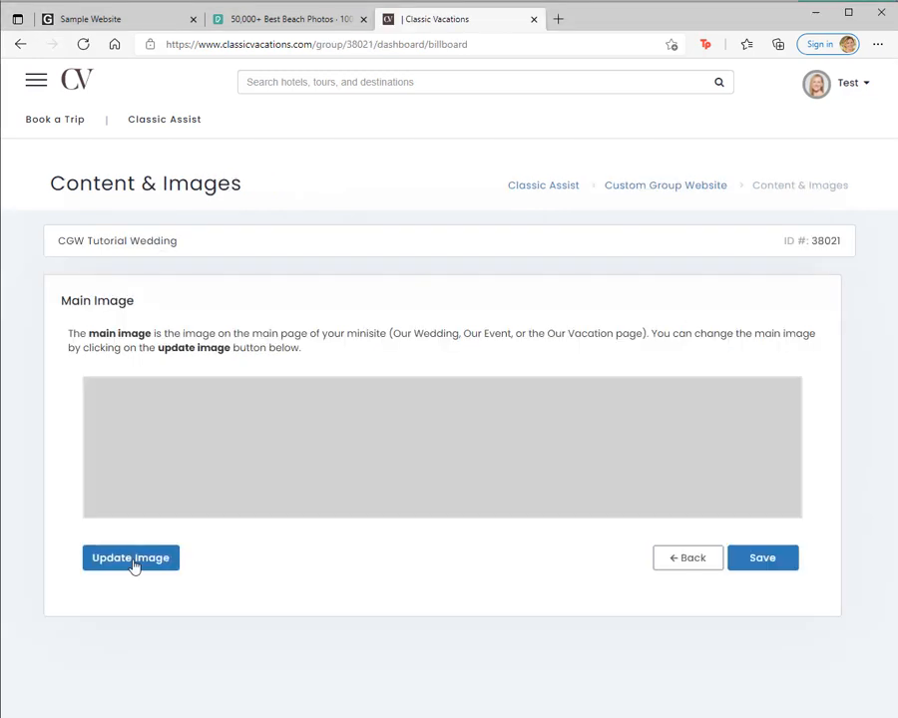
pyautogui.click(132, 560)
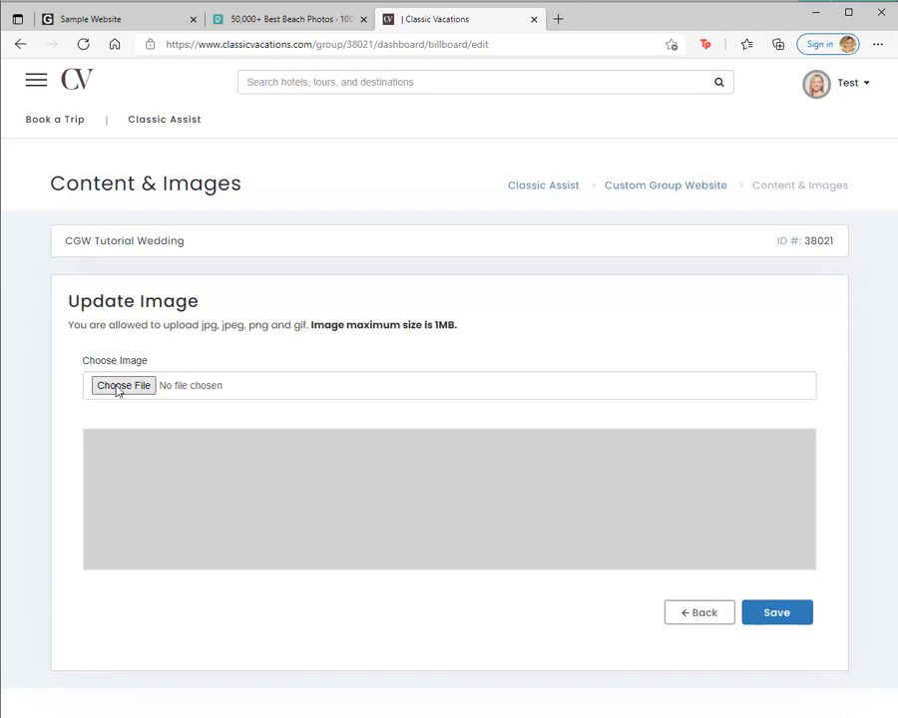
pyautogui.click(118, 386)
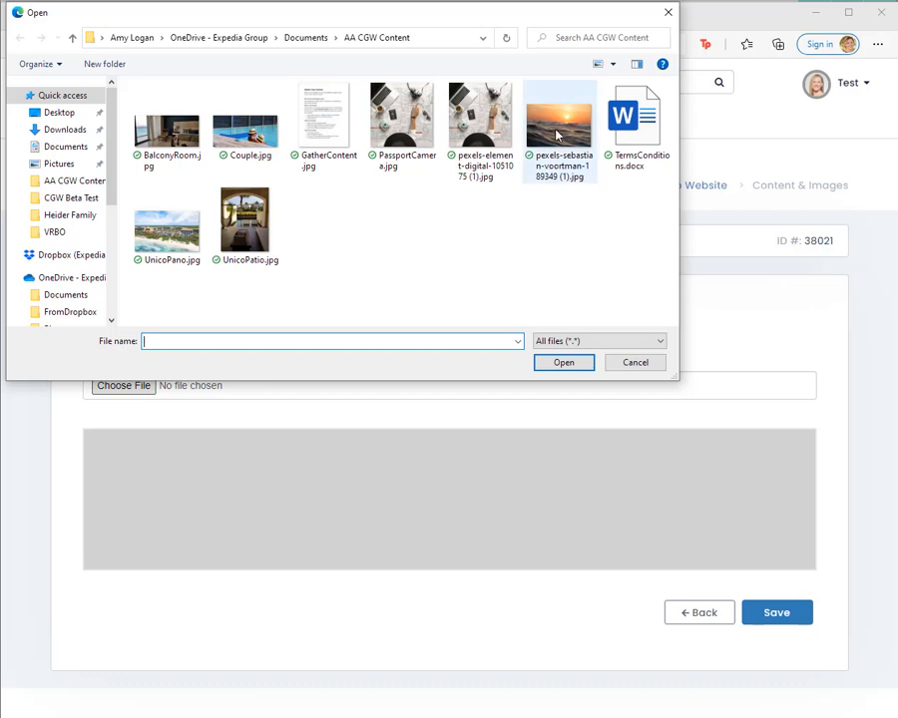
pyautogui.doubleClick(565, 171)
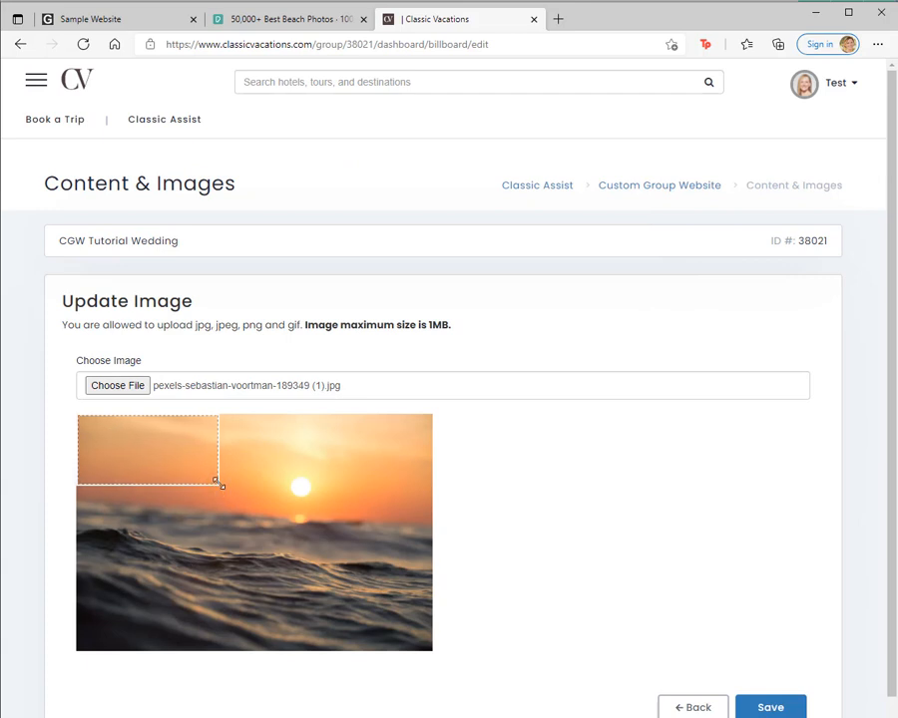
pyautogui.moveTo(219, 484); pyautogui.dragTo(326, 588)
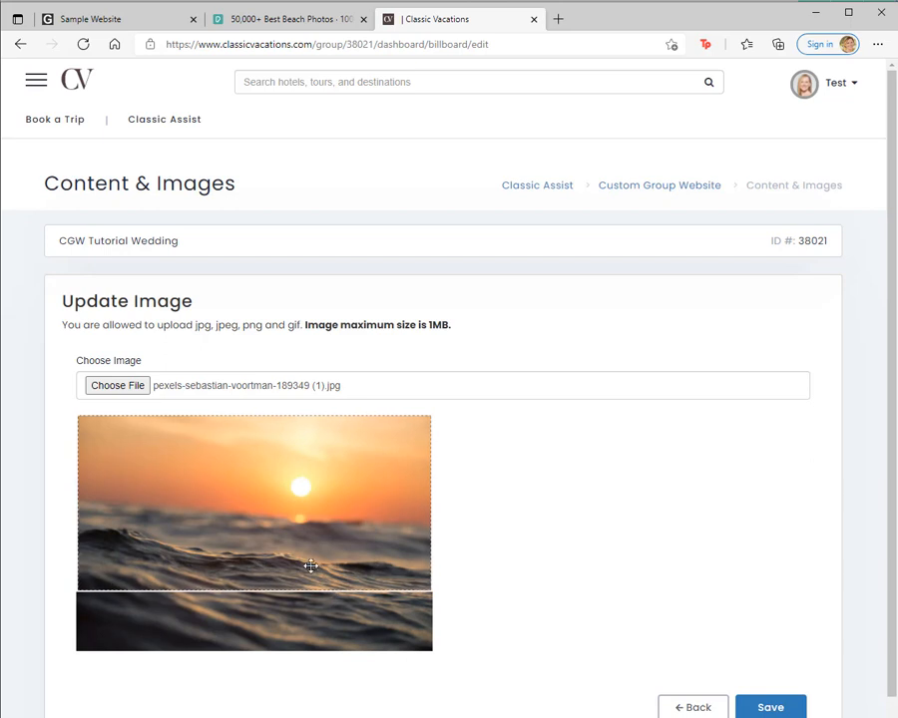
pyautogui.moveTo(303, 511); pyautogui.dragTo(301, 531)
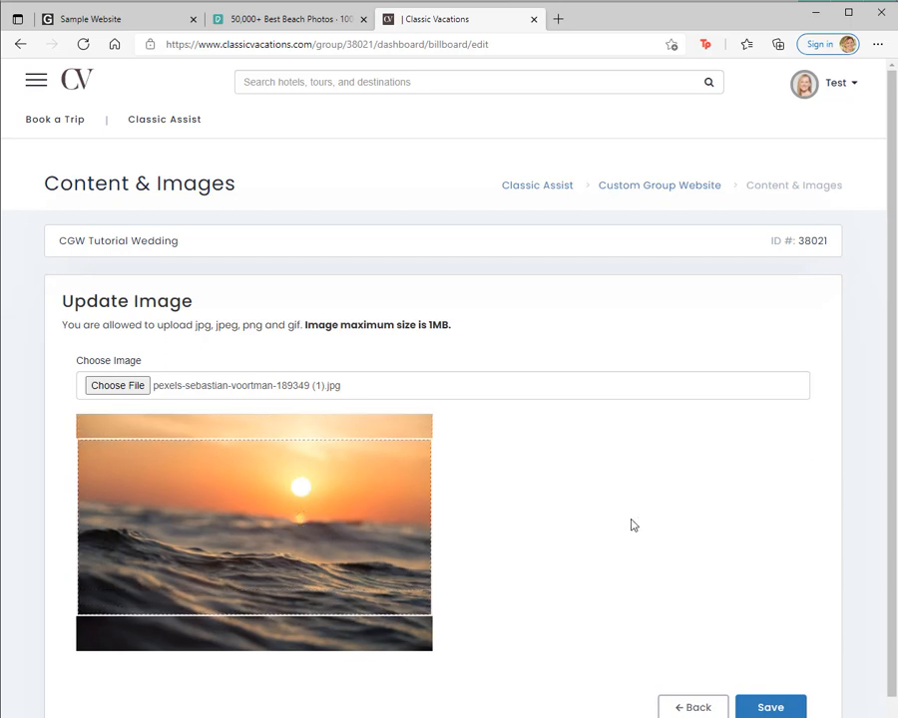
pyautogui.click(778, 708)
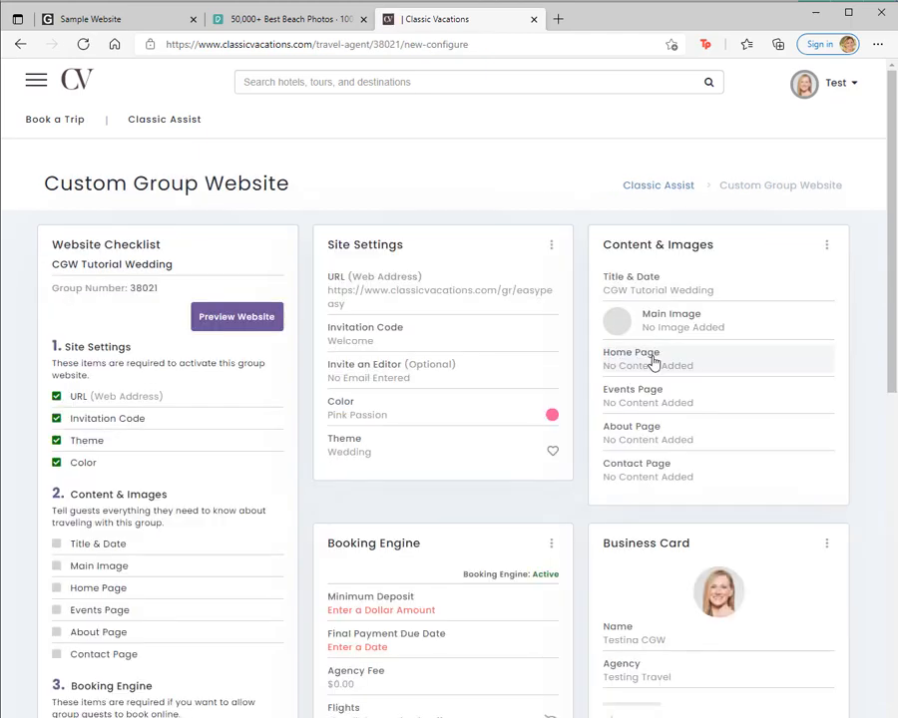
# Step: Add new Home Page content titled with the couple's first names plus "Get Married" and sub-titled "We're heading to Cabo!"
pyautogui.click(651, 361)
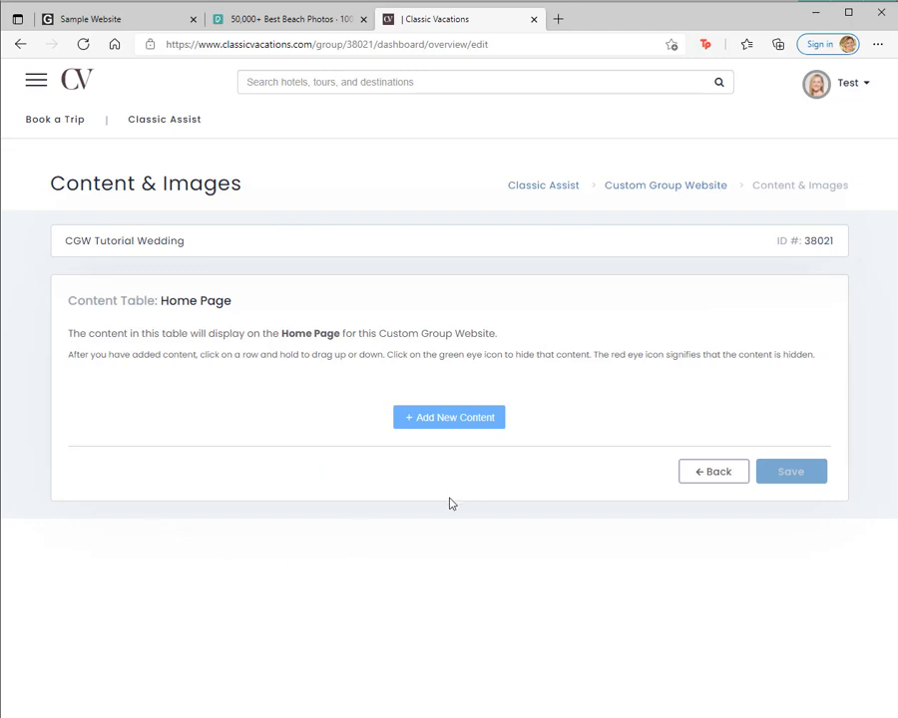
pyautogui.click(444, 421)
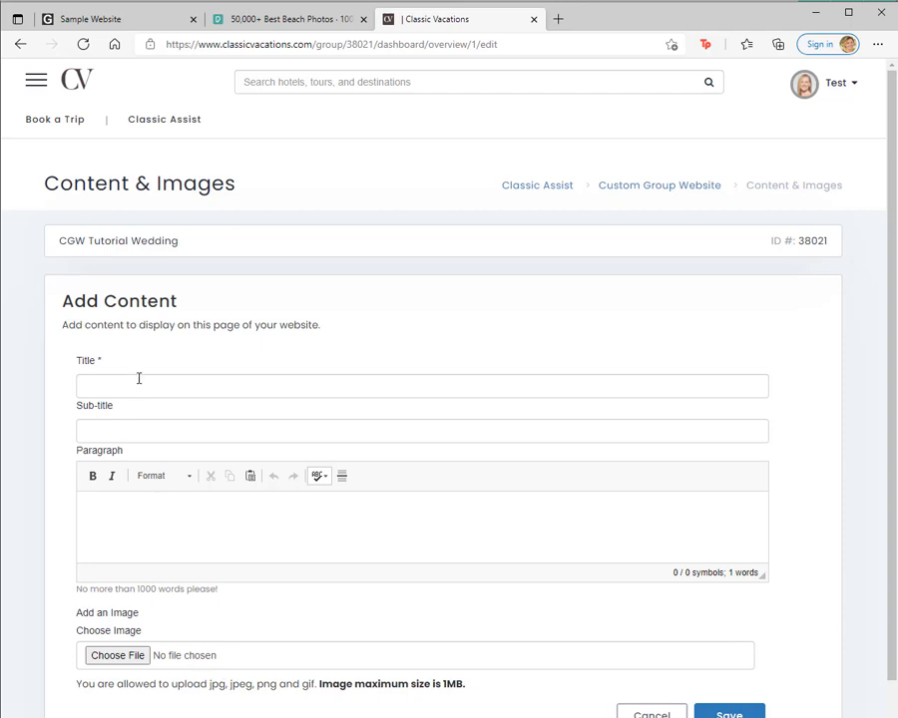
pyautogui.click(169, 389)
pyautogui.write('Ma')
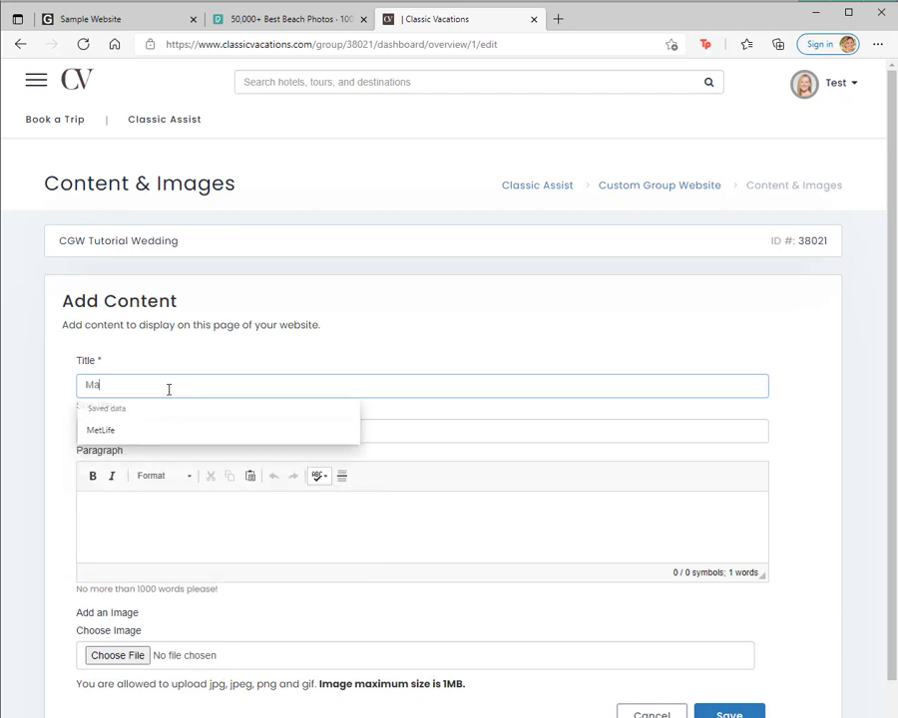
pyautogui.write('tt and Amy')
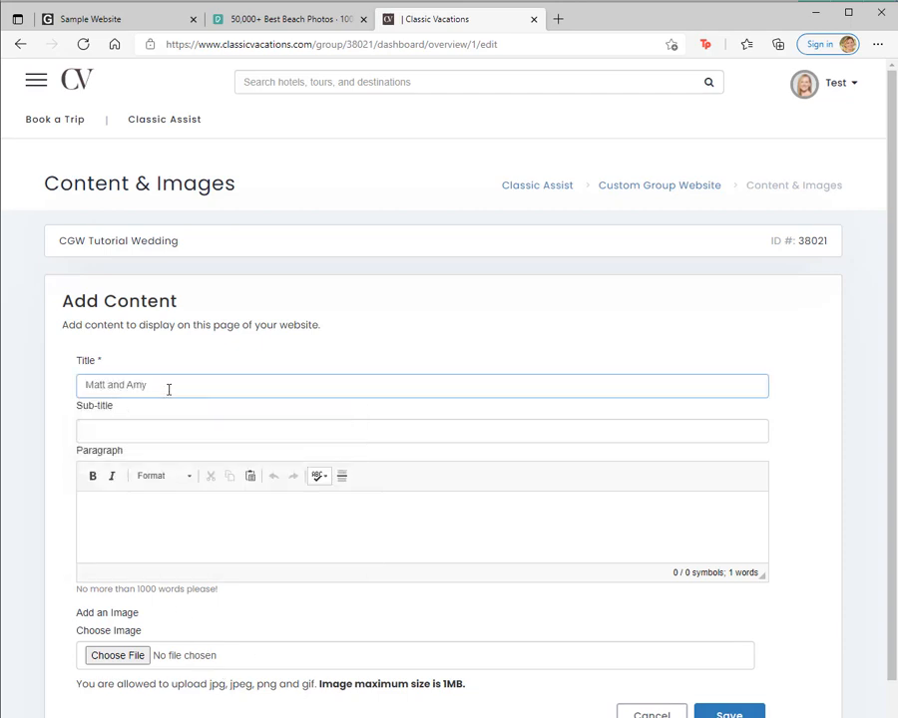
pyautogui.write(' Get Married')
pyautogui.click(179, 432)
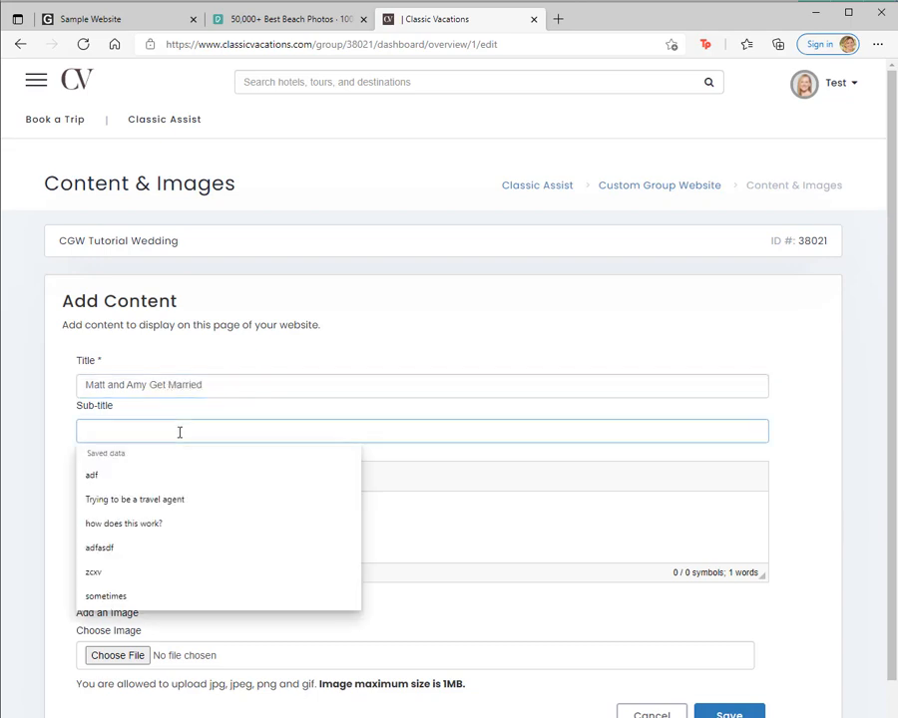
pyautogui.write("We're heading t")
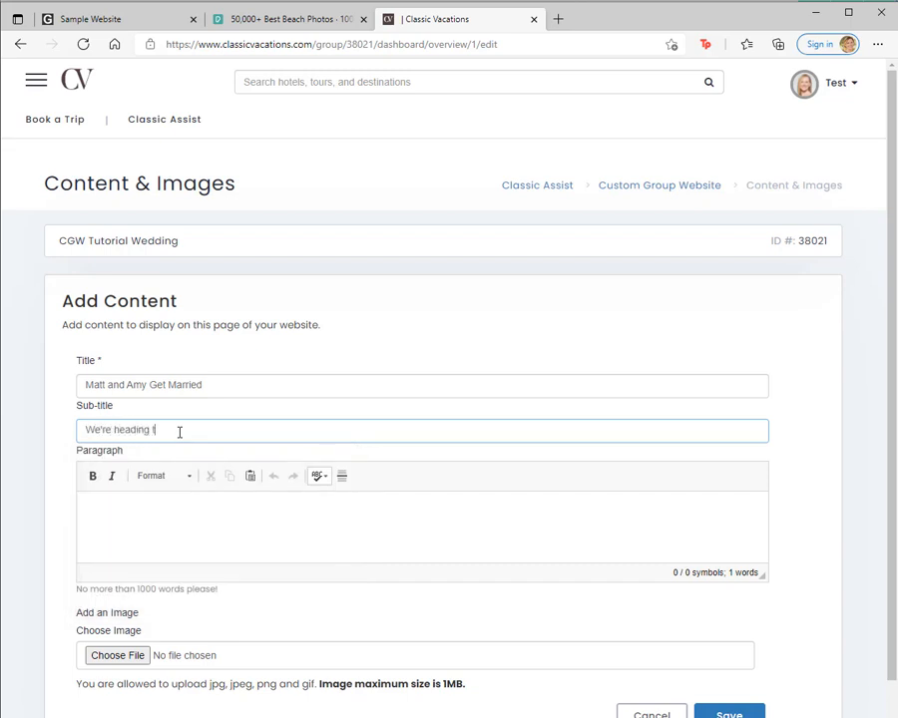
pyautogui.write('!')
# Step: Copy the three welcome paragraphs under "We are getting married in Costa Rica!" from the sample website into the Paragraph box and enlarge the box
pyautogui.press('Tab')
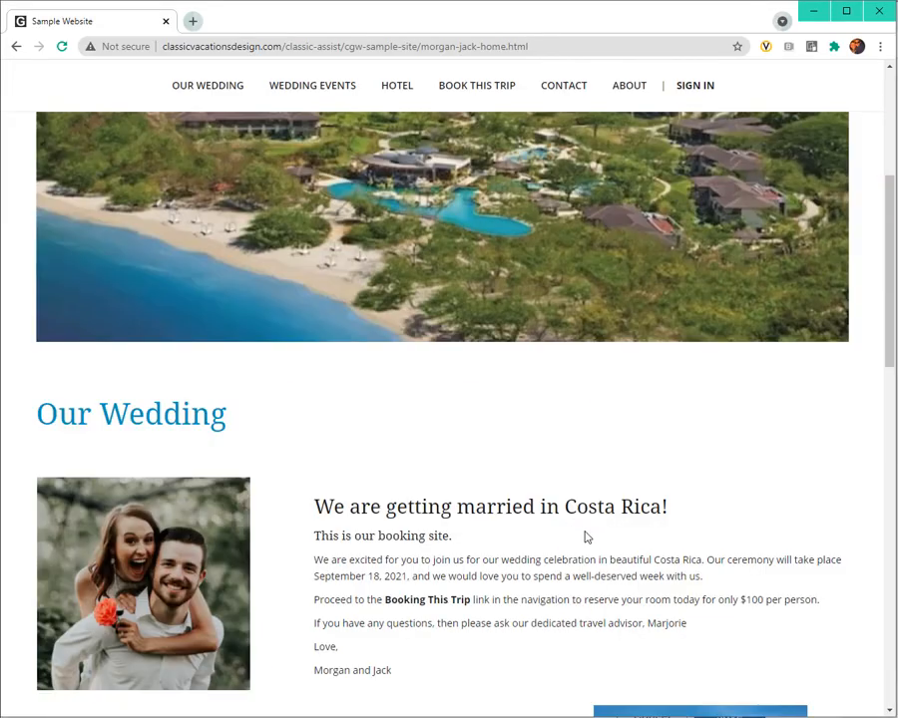
pyautogui.scroll(-2, 587, 537)
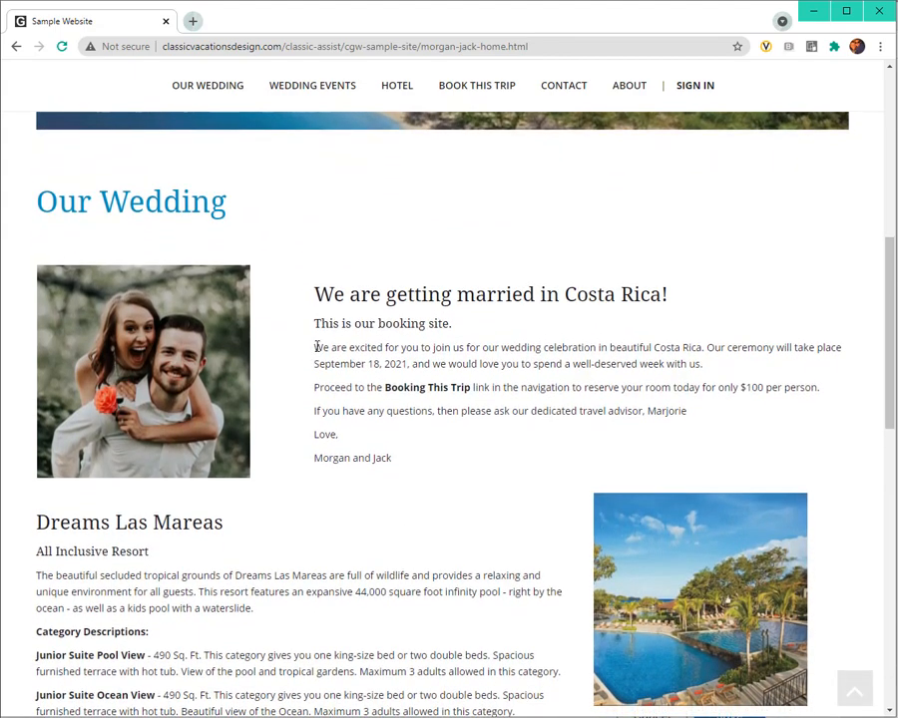
pyautogui.moveTo(317, 346); pyautogui.dragTo(696, 415)
pyautogui.hotkey('ctrl', 'c')
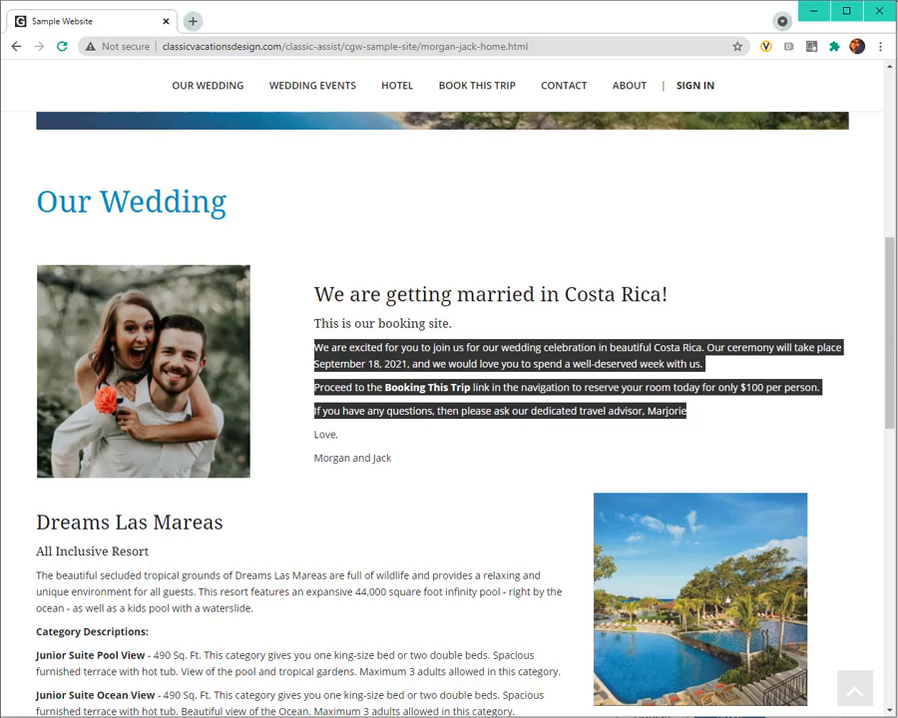
pyautogui.hotkey('alt', 'Tab')
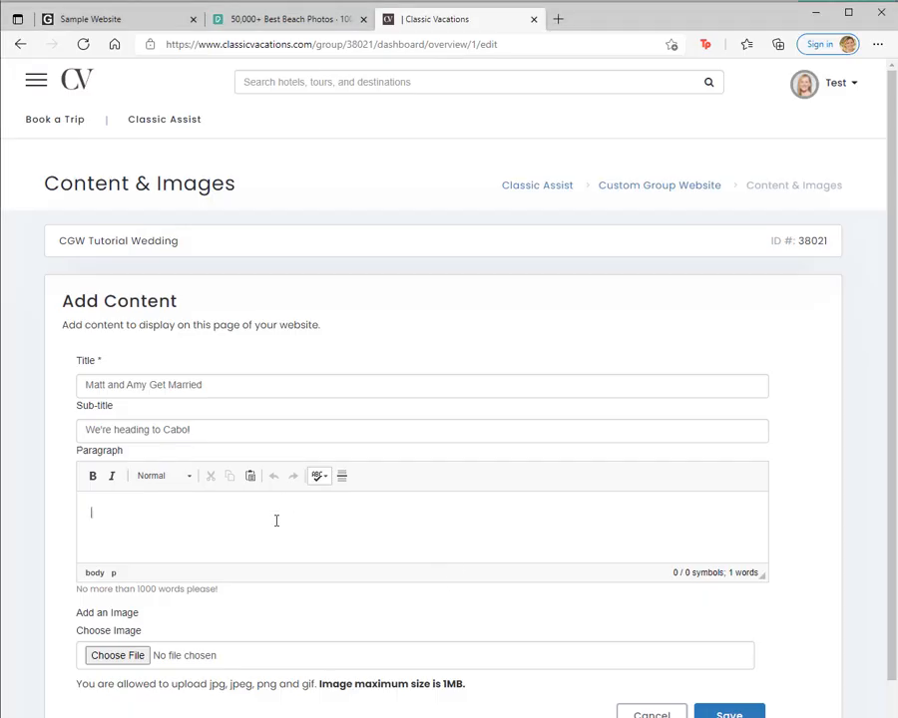
pyautogui.hotkey('ctrl', 'v')
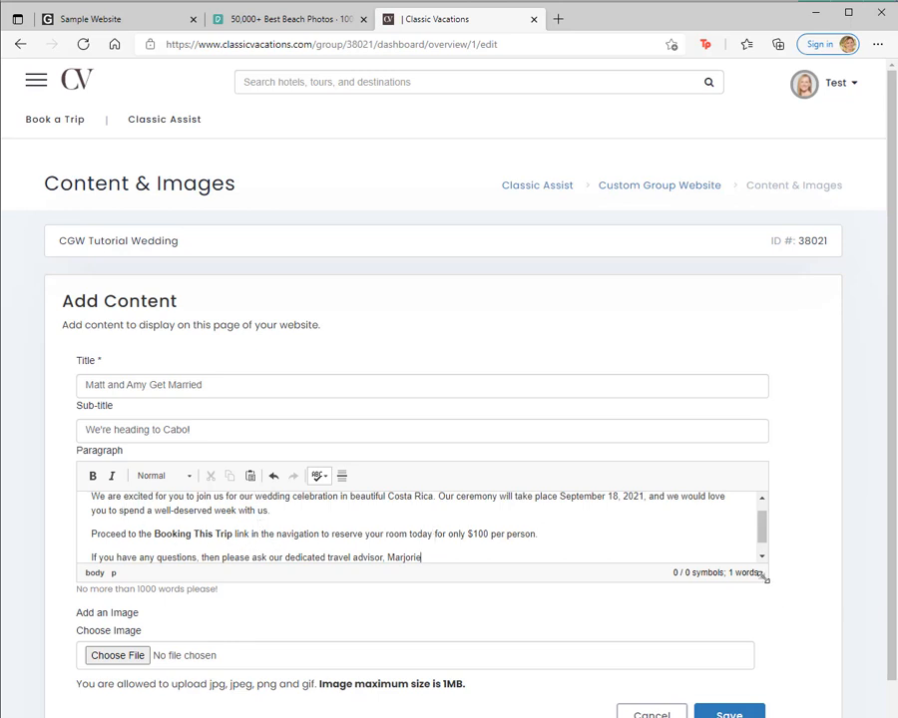
pyautogui.moveTo(764, 576); pyautogui.dragTo(784, 691)
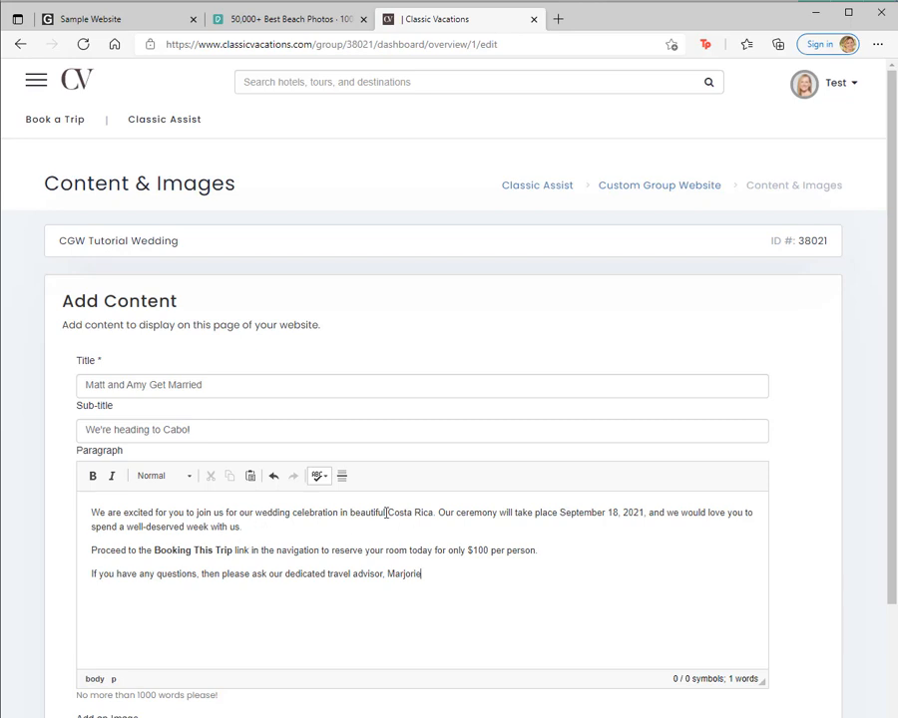
# Step: Replace "Costa Rica" with "Mexico" in the first sentence of the welcome paragraph
pyautogui.moveTo(386, 513); pyautogui.dragTo(429, 513)
pyautogui.write('Mexic')
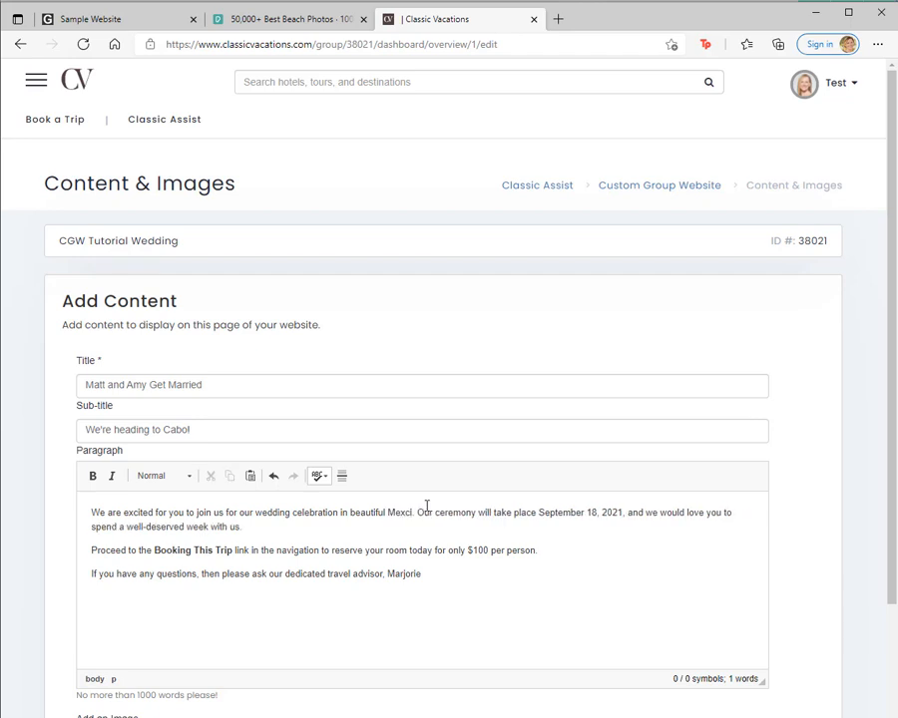
pyautogui.write('o')
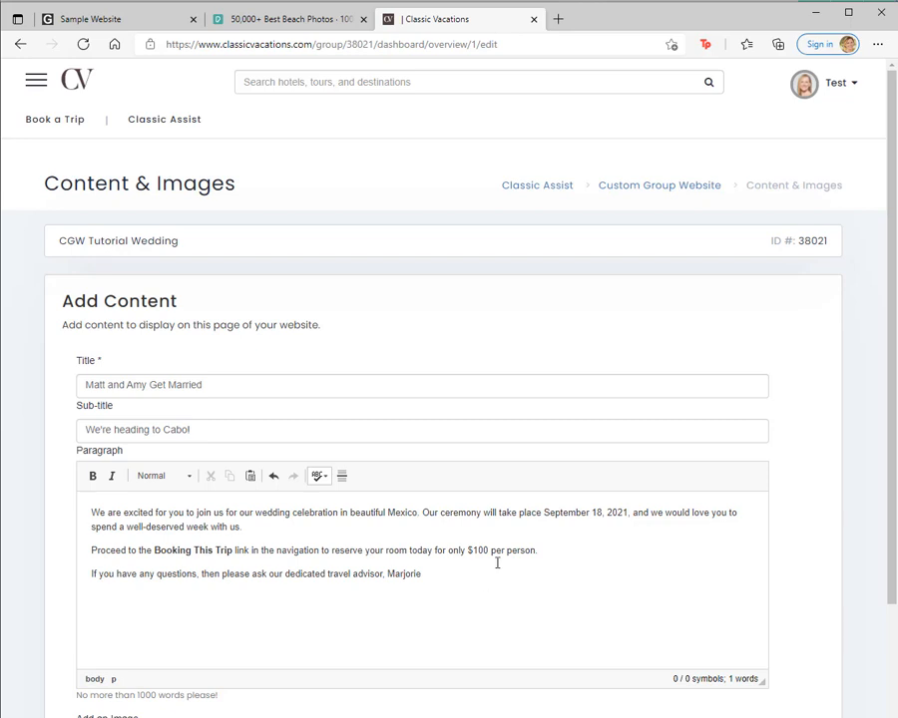
# Step: Add Couple.jpg to the content, crop it to a full-height square around the couple, and save the content
pyautogui.scroll(-2, 548, 575)
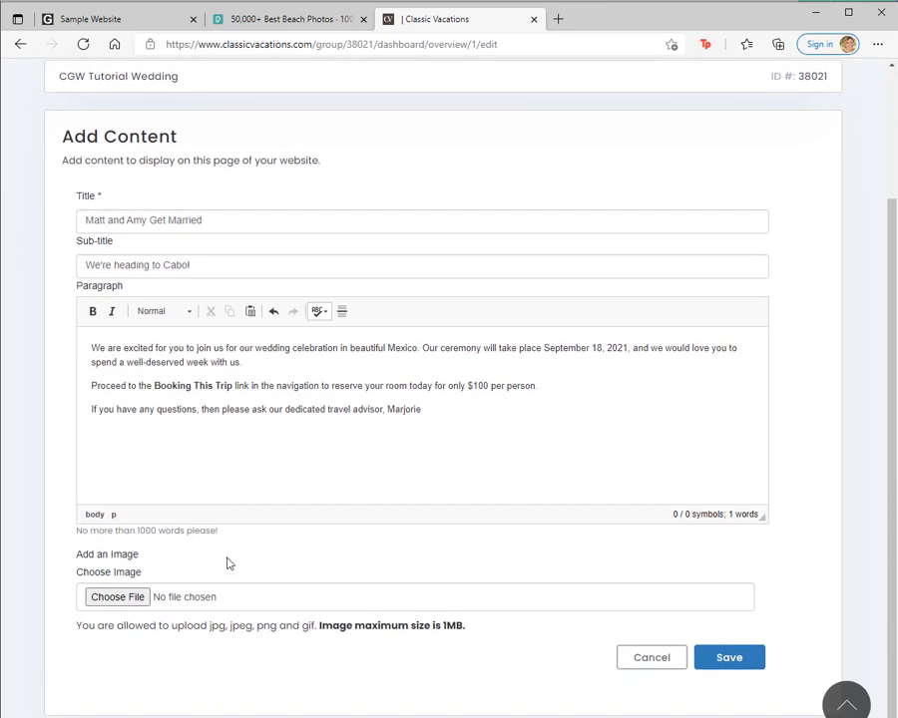
pyautogui.click(128, 598)
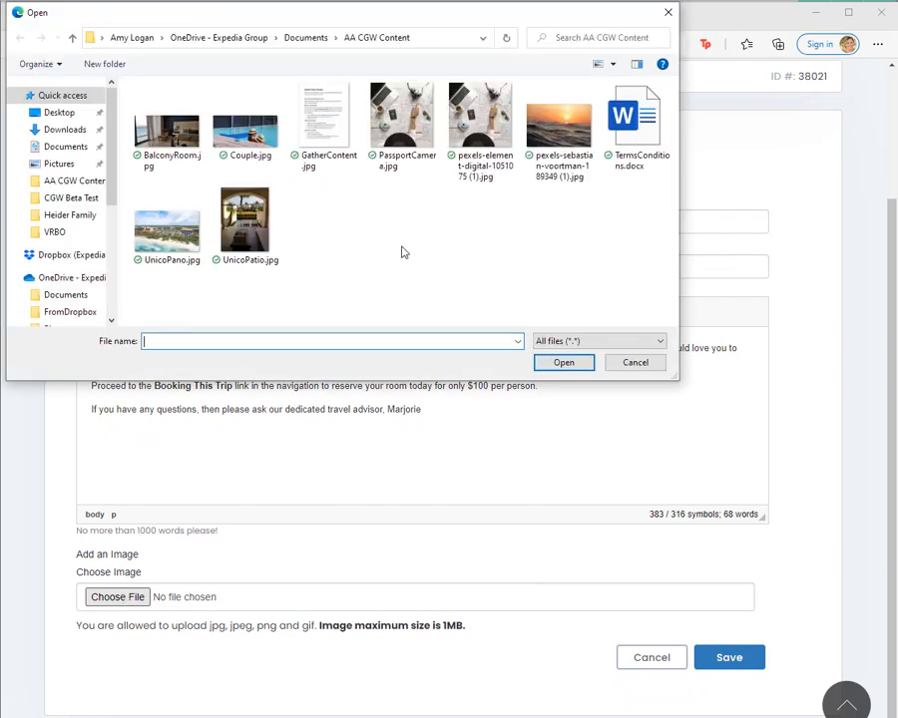
pyautogui.click(250, 135)
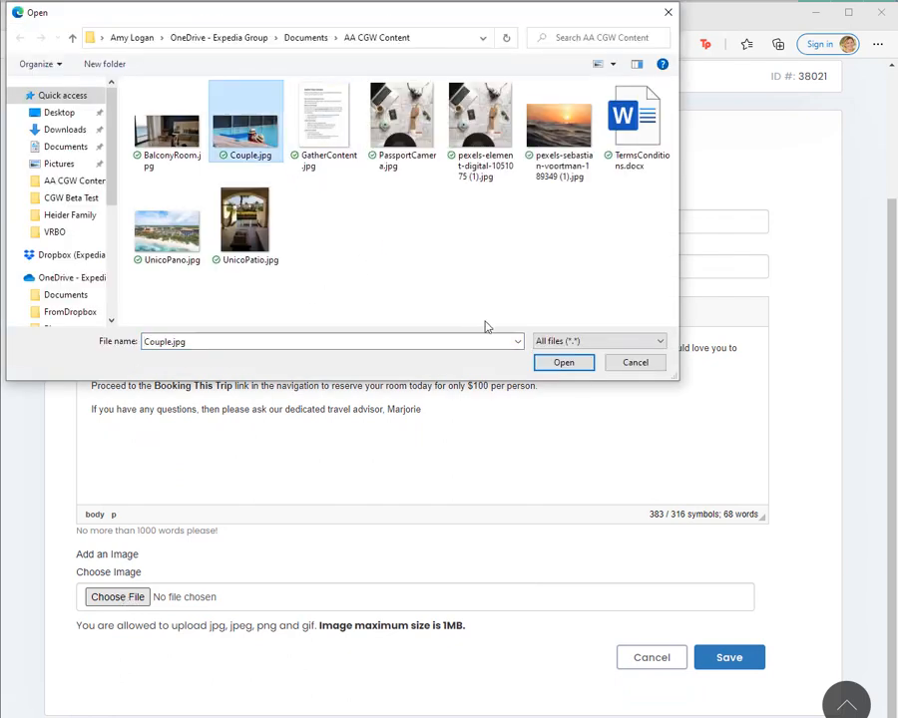
pyautogui.click(583, 367)
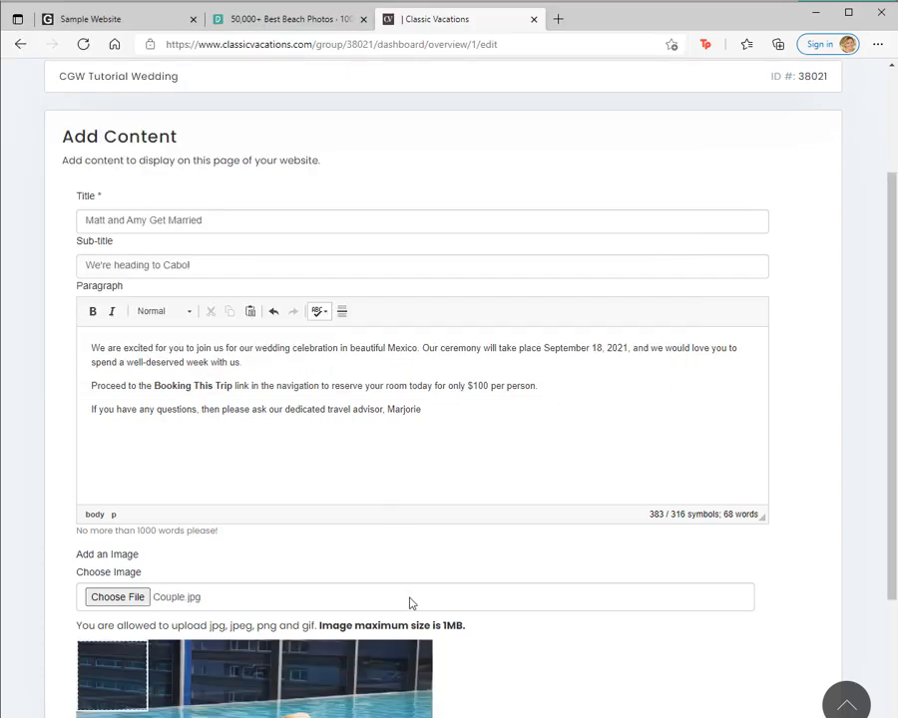
pyautogui.scroll(-3, 411, 600)
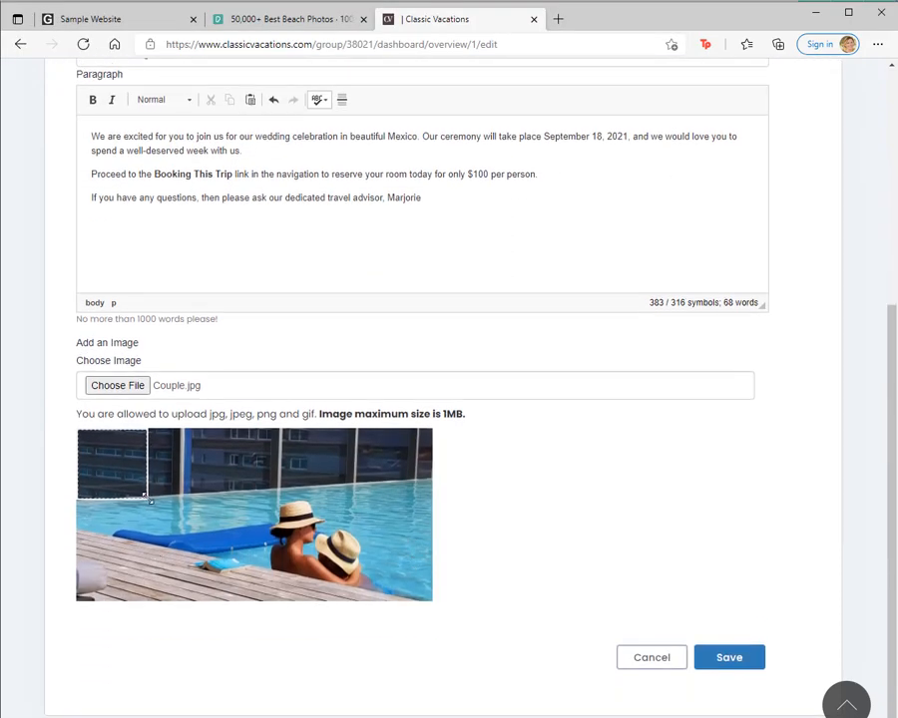
pyautogui.moveTo(146, 496); pyautogui.dragTo(291, 578)
pyautogui.moveTo(183, 516); pyautogui.dragTo(316, 536)
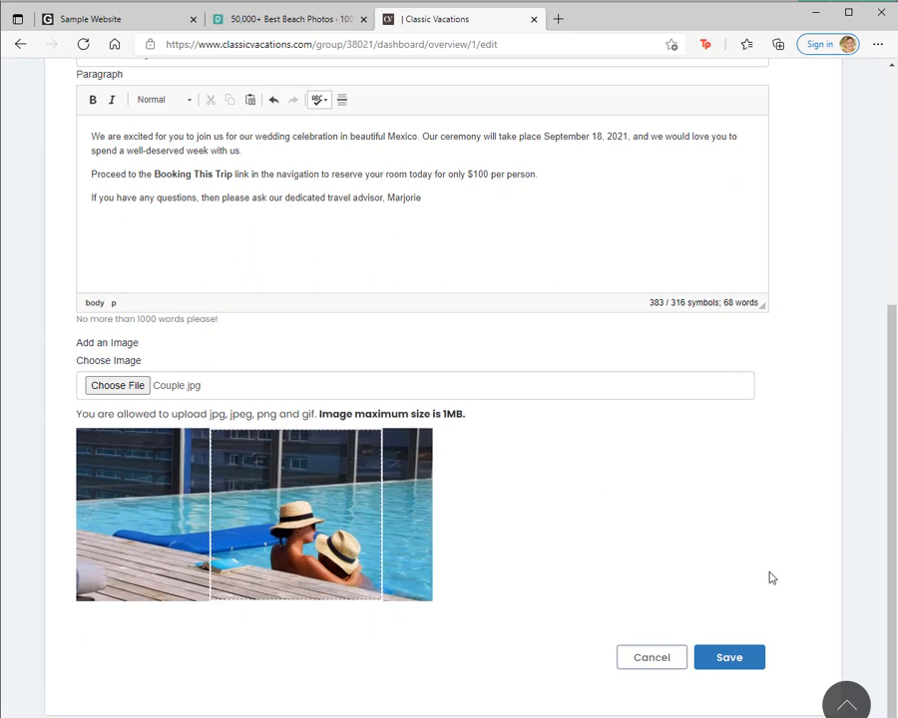
pyautogui.click(736, 666)
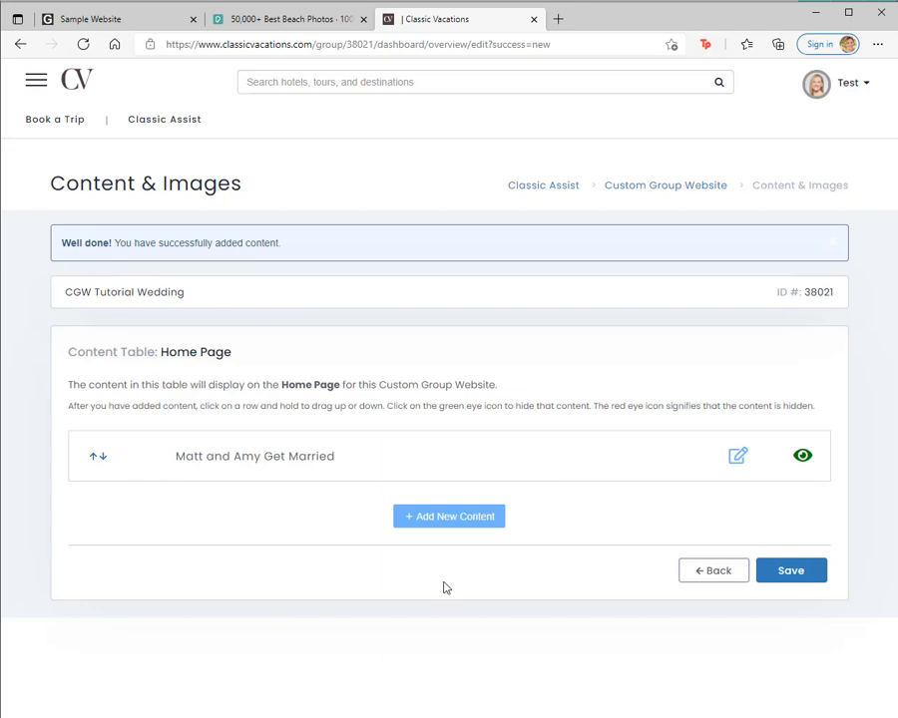
# Step: Start a second Home Page content entry and copy the Dreams Las Mareas hotel and room category descriptions from the sample website
pyautogui.click(461, 519)
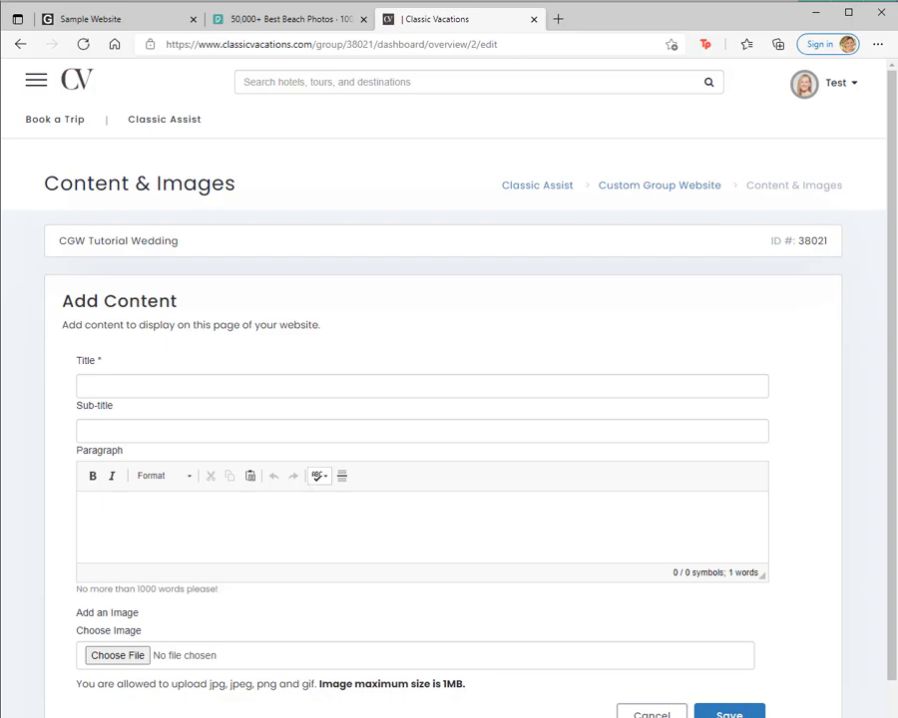
pyautogui.hotkey('alt', 'Tab')
pyautogui.scroll(-2, 465, 478)
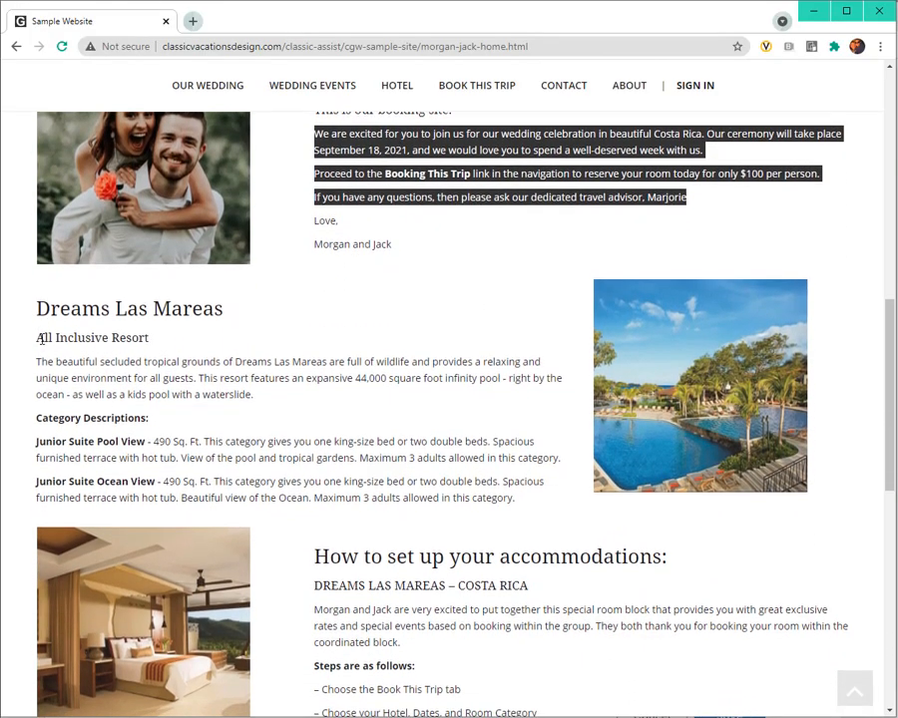
pyautogui.moveTo(42, 339); pyautogui.dragTo(533, 515)
pyautogui.click(73, 374)
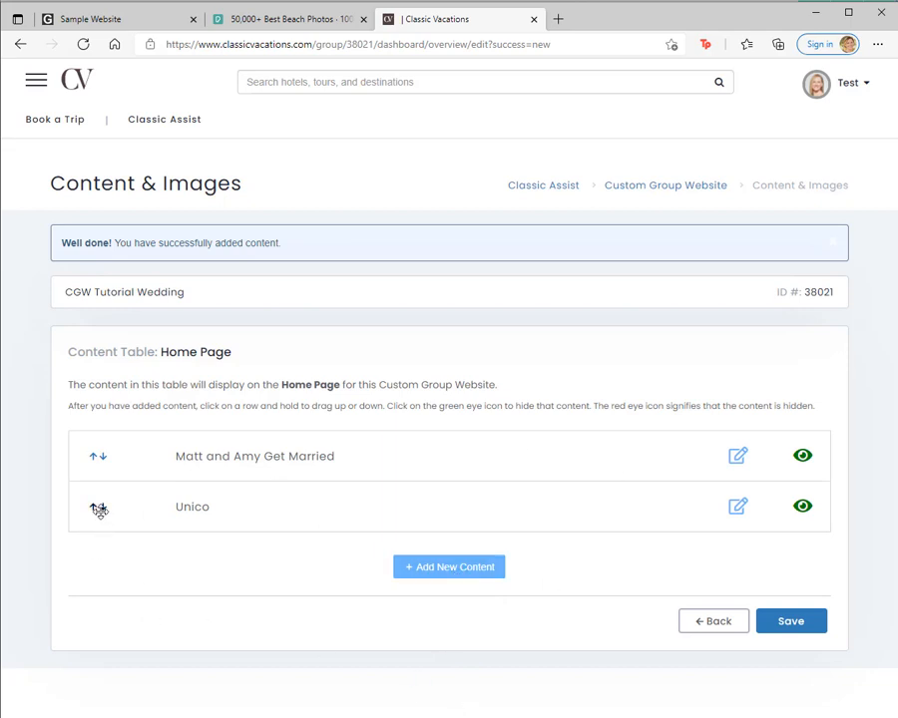
# Step: Move the Unico content above the wedding announcement in the Home Page table and open Unico for editing
pyautogui.moveTo(100, 510); pyautogui.dragTo(105, 467)
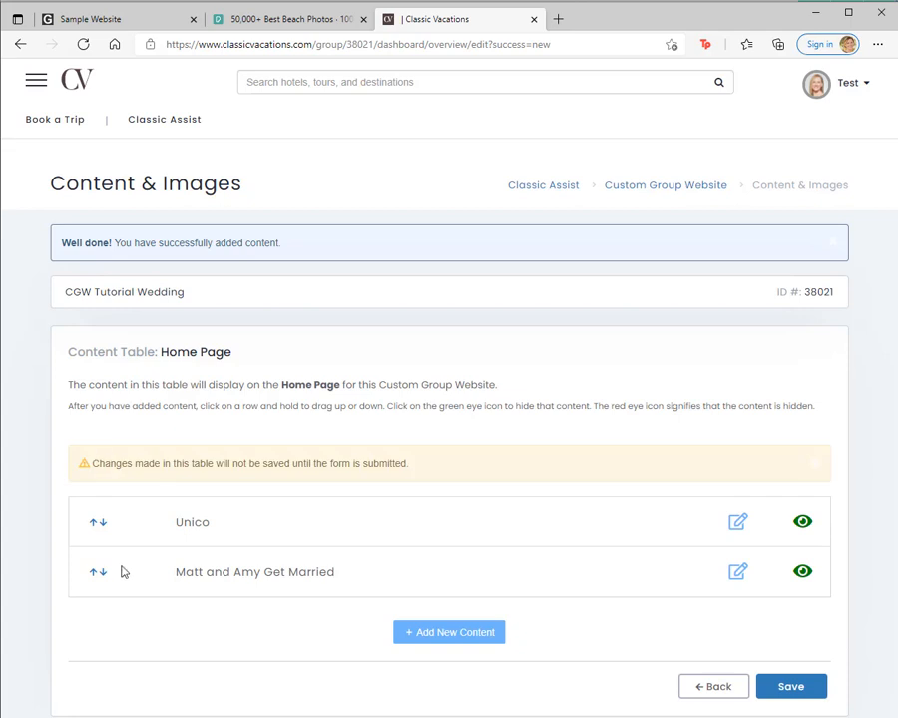
pyautogui.click(735, 529)
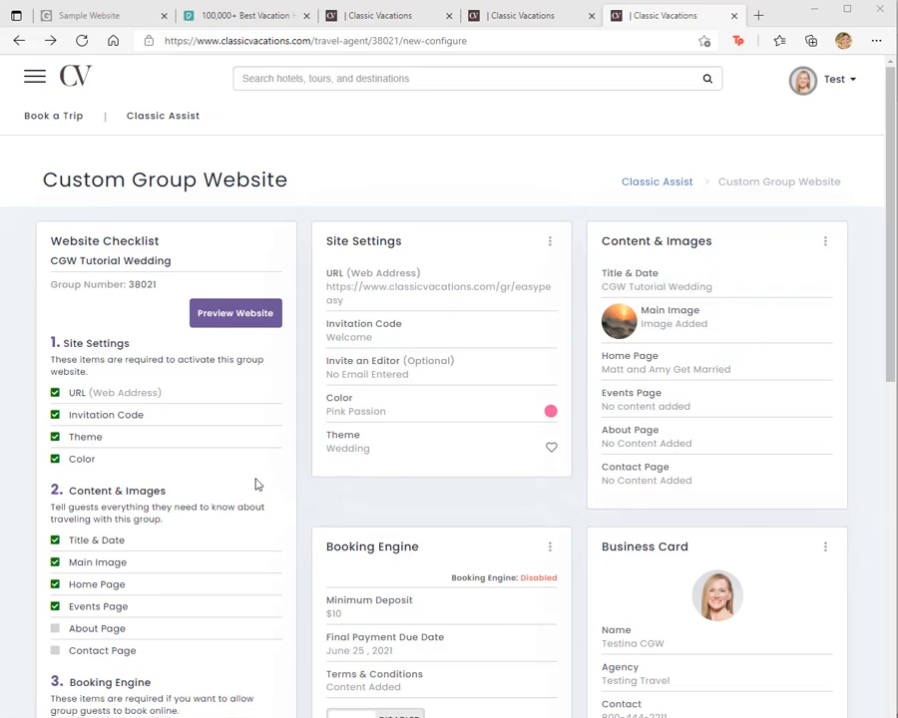
# Step: Preview the group website and examine the home page's banner, content sections and footer, as well as the Wedding Events page
pyautogui.click(239, 316)
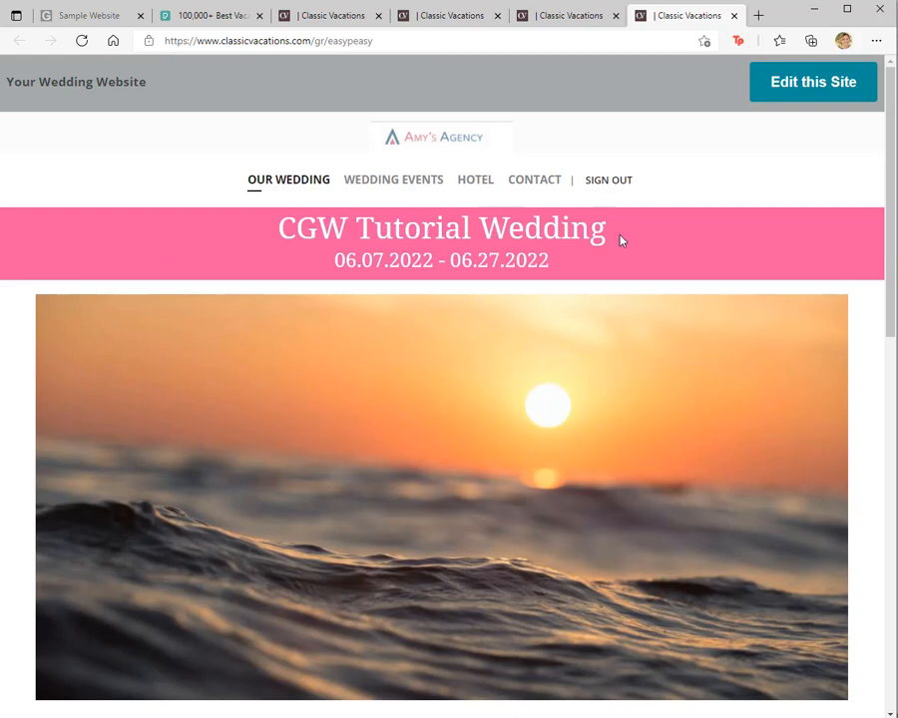
pyautogui.scroll(-4, 685, 286)
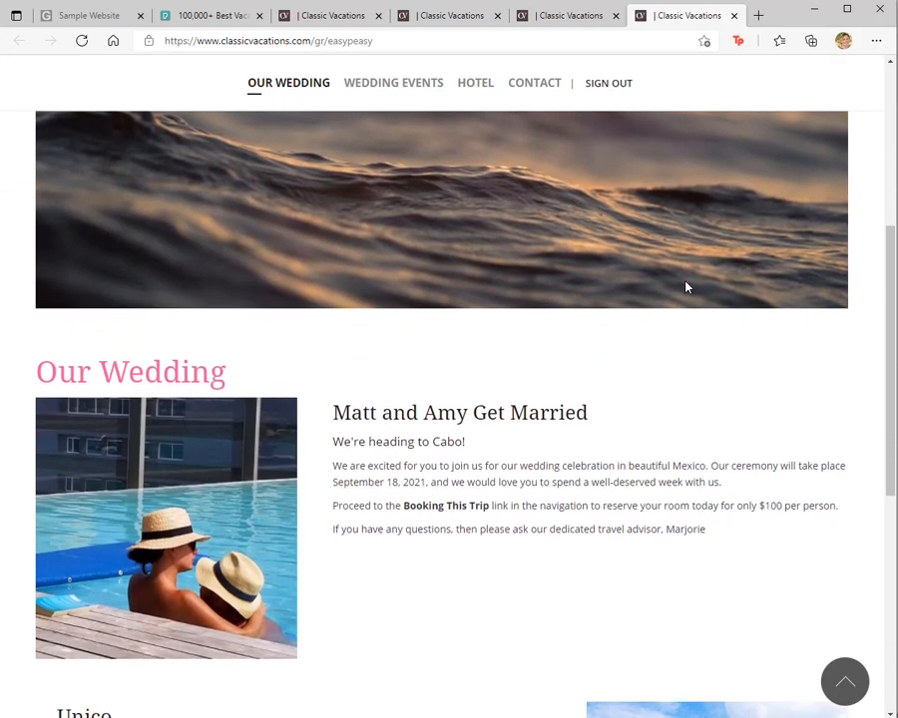
pyautogui.scroll(-2, 460, 431)
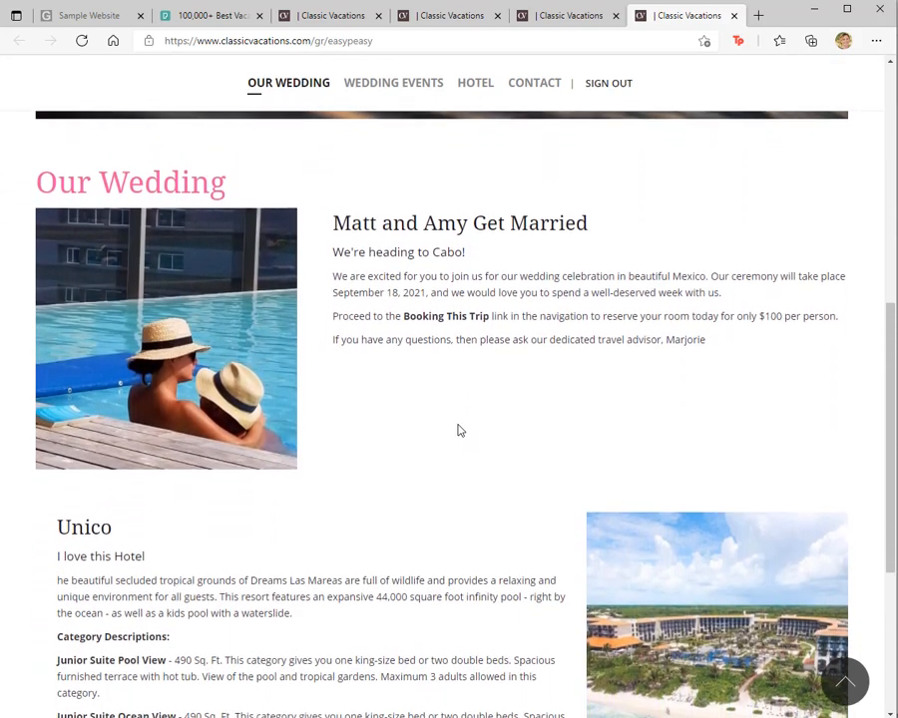
pyautogui.scroll(-2, 275, 396)
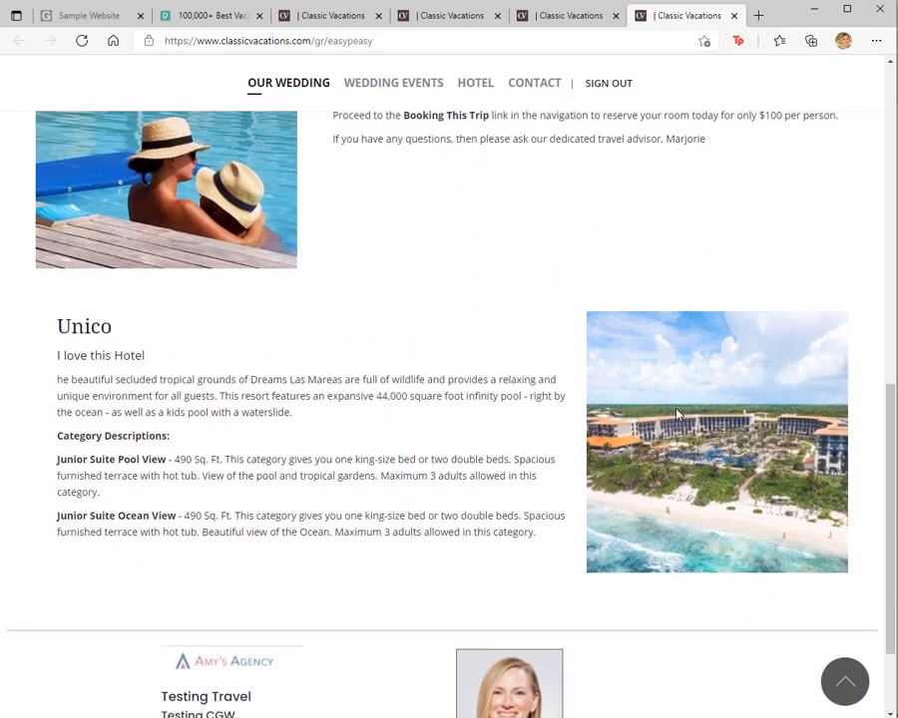
pyautogui.scroll(-2, 676, 414)
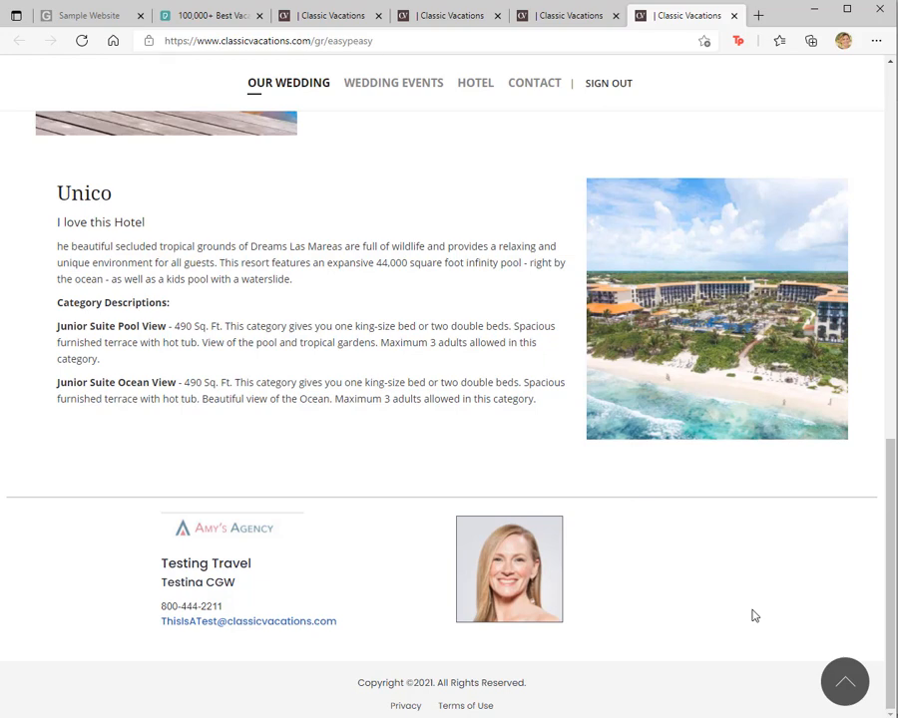
pyautogui.click(846, 682)
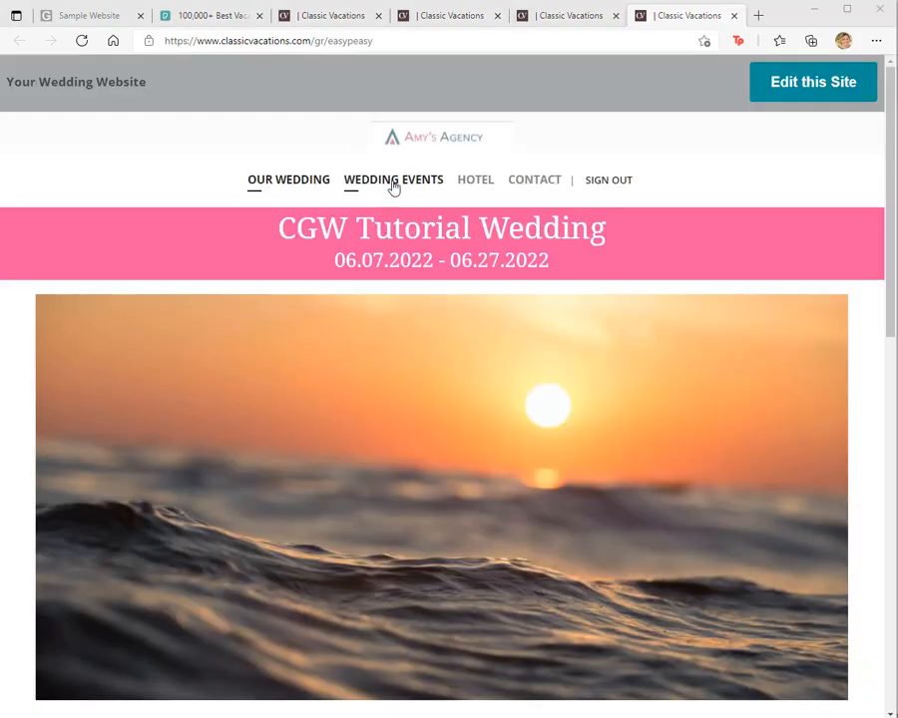
pyautogui.click(392, 182)
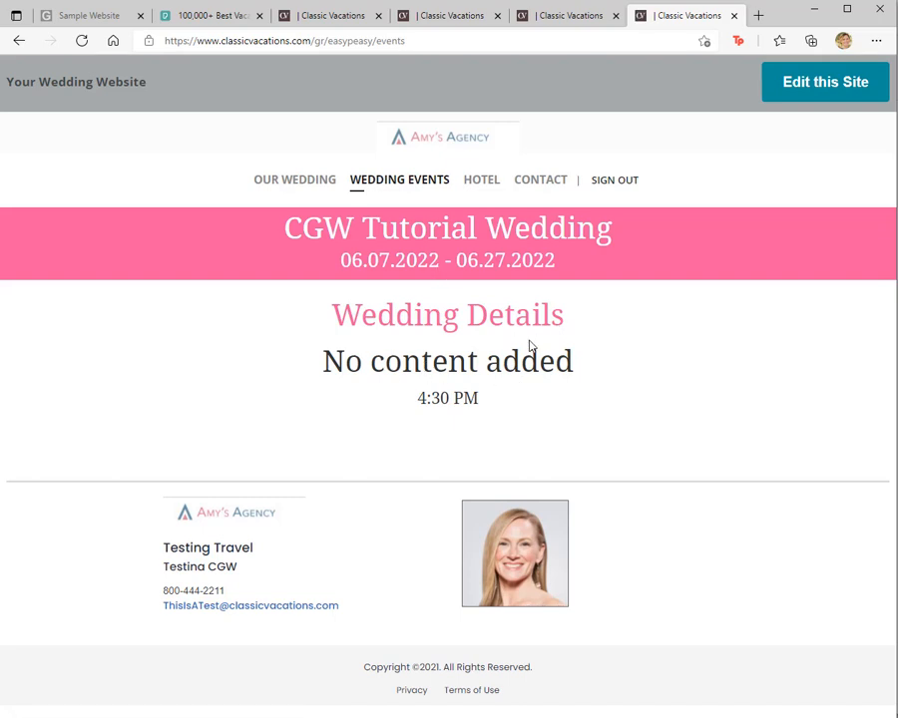
# Step: Return to editing the site and rename the placeholder entry on the Events Page to Cocktail Hour
pyautogui.click(828, 87)
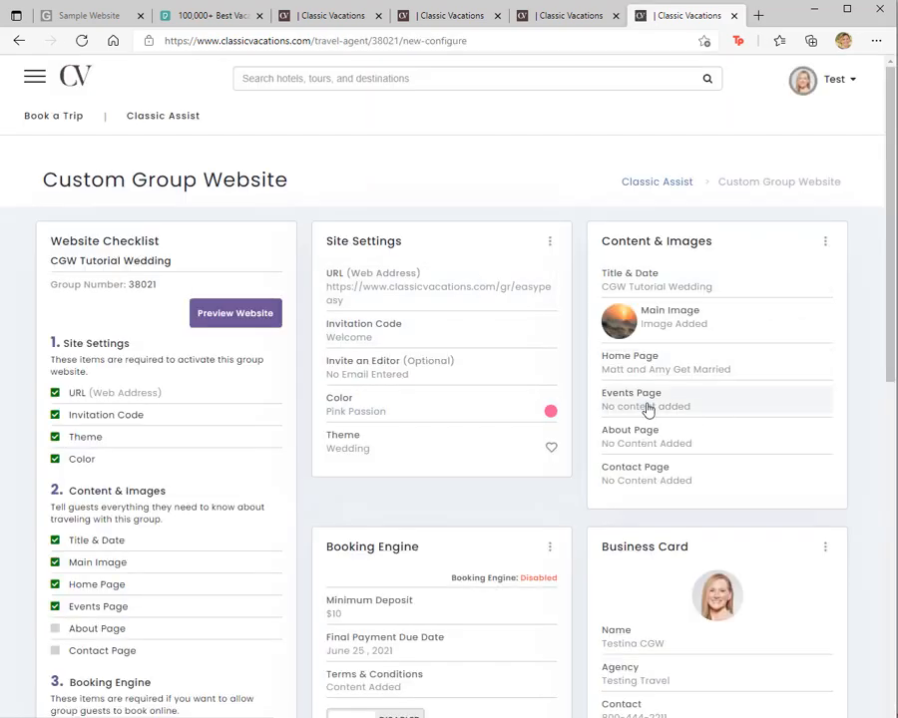
pyautogui.click(644, 407)
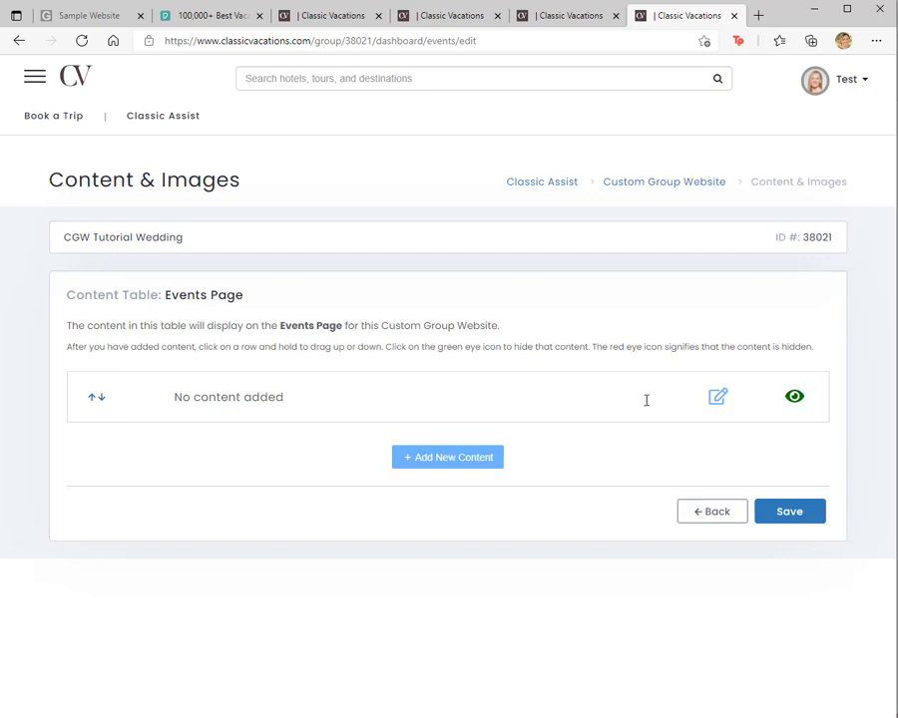
pyautogui.click(710, 402)
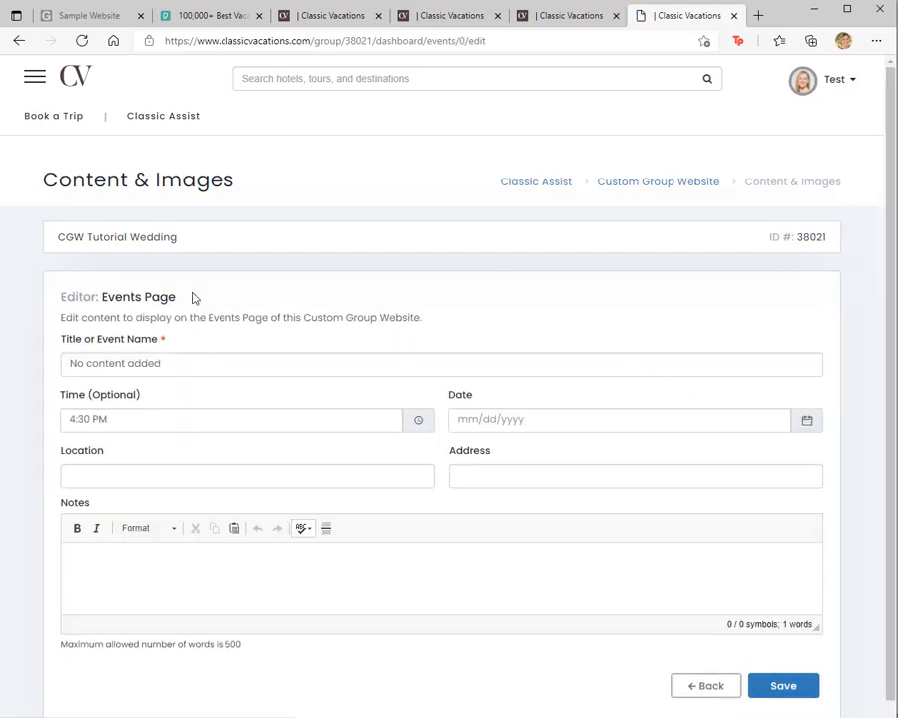
pyautogui.moveTo(168, 365); pyautogui.dragTo(48, 393)
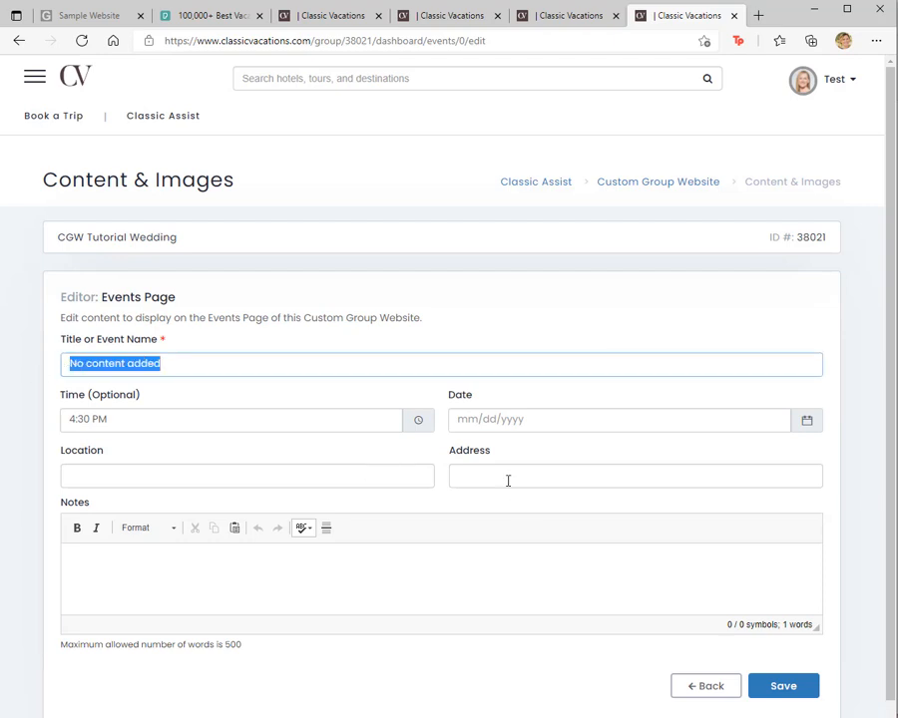
pyautogui.write('Coc')
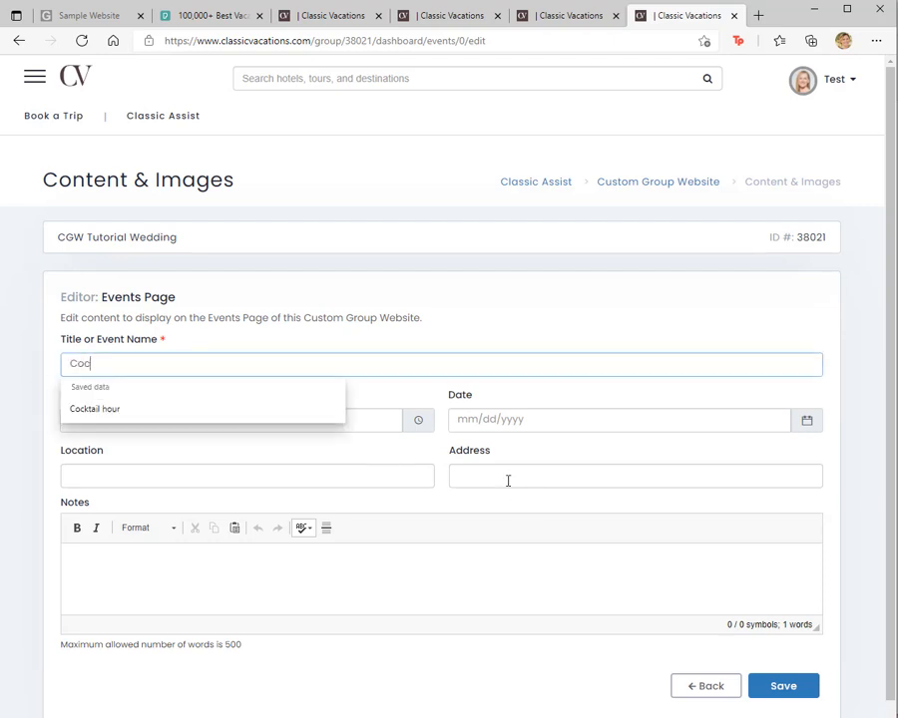
pyautogui.write('ktail Hour')
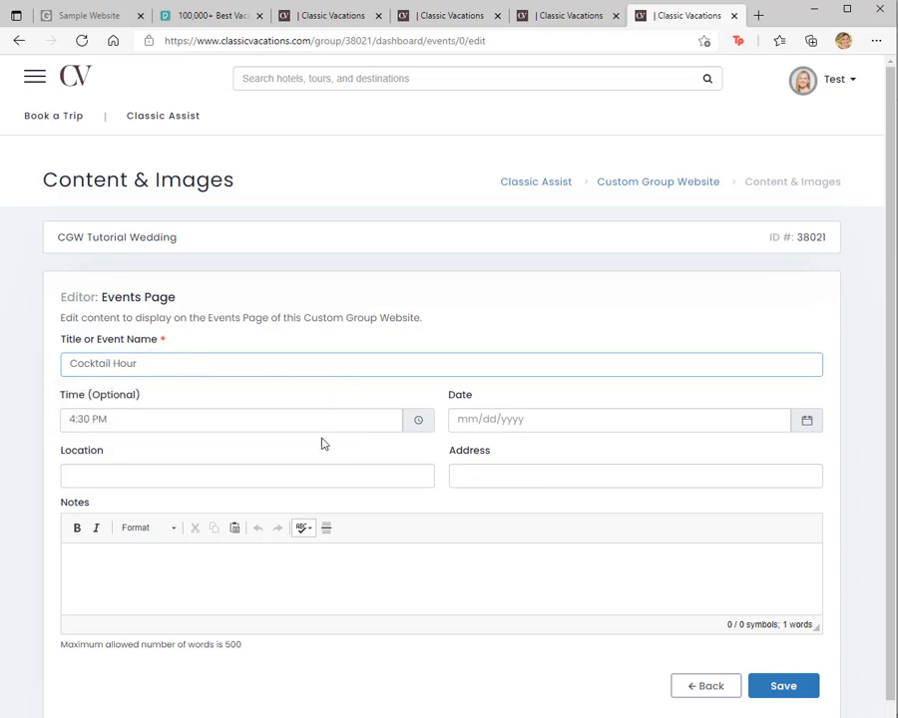
# Step: Set the Cocktail Hour event's date to 06/11/2021 and its location to Hotel Lobby, and save the event
pyautogui.click(631, 423)
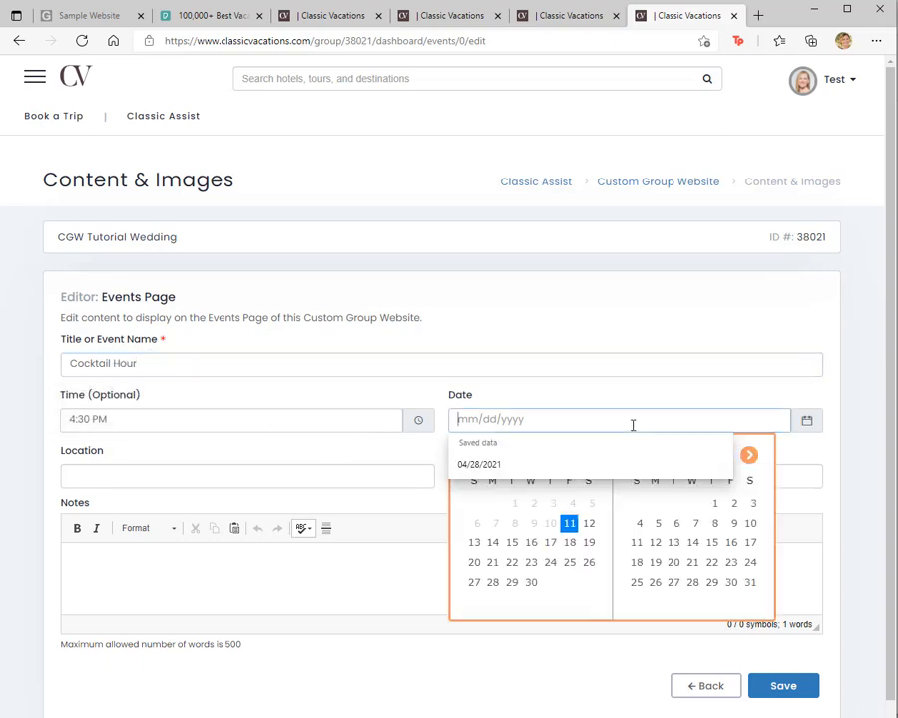
pyautogui.click(570, 525)
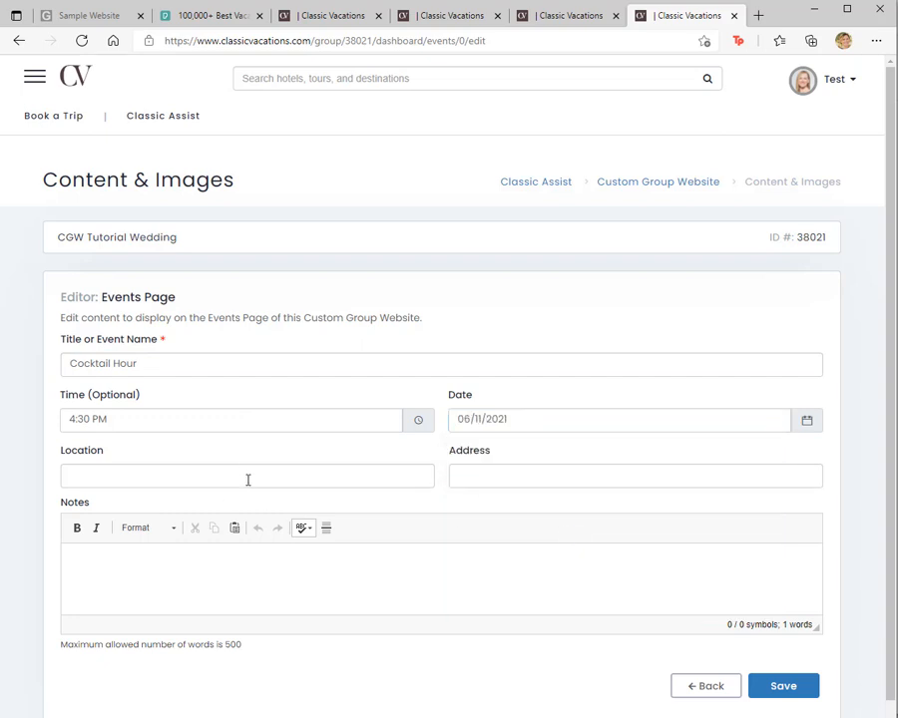
pyautogui.click(247, 479)
pyautogui.write('Hotel Lobby')
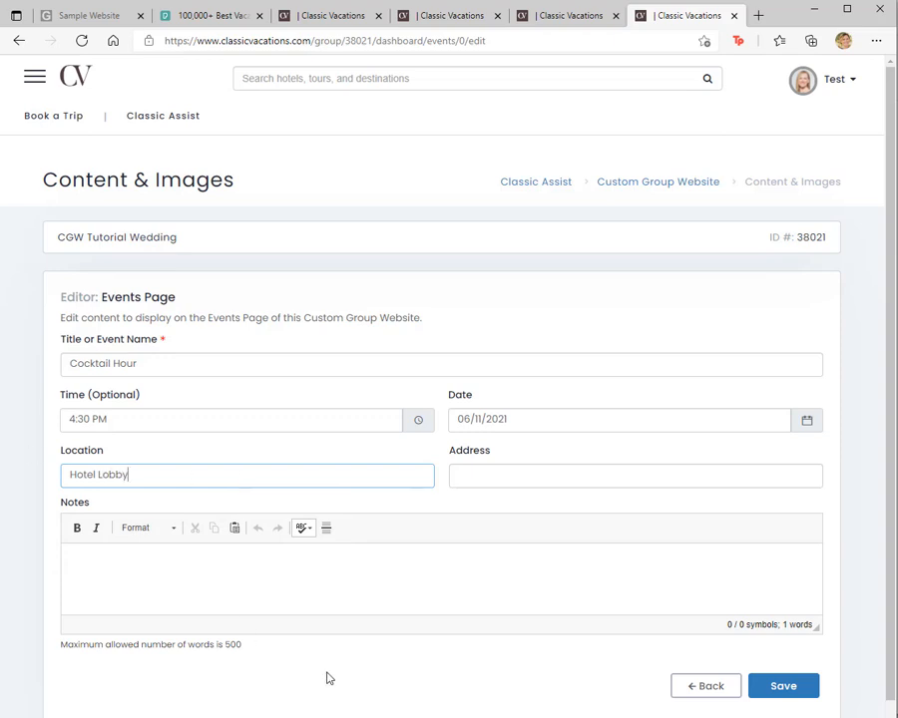
pyautogui.click(783, 686)
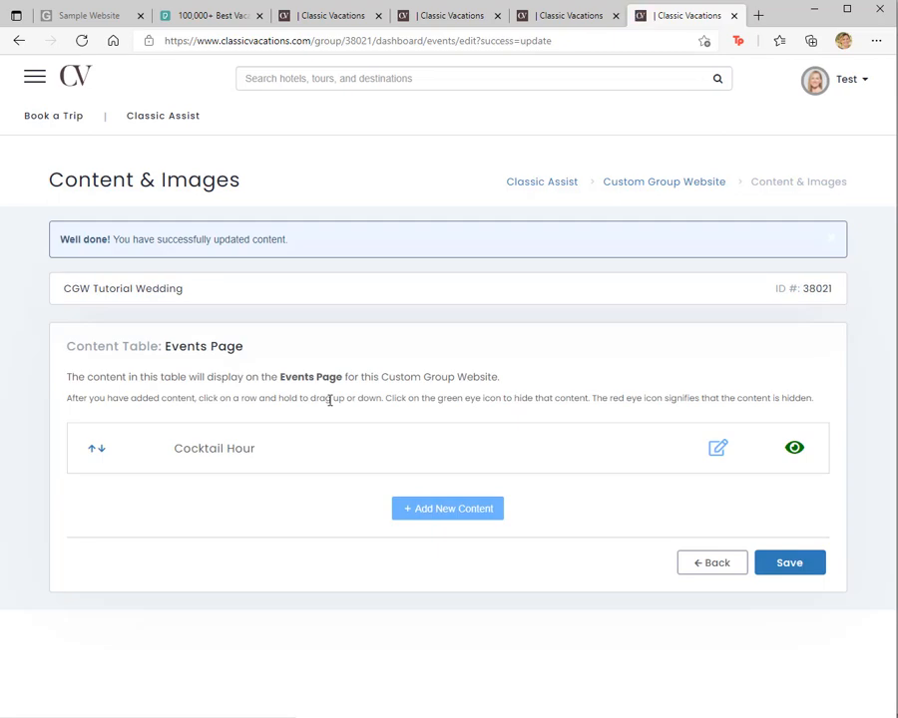
# Step: Add a Wedding Ceremony event with the location Beach, and save both the event and the Events Page content table
pyautogui.click(456, 512)
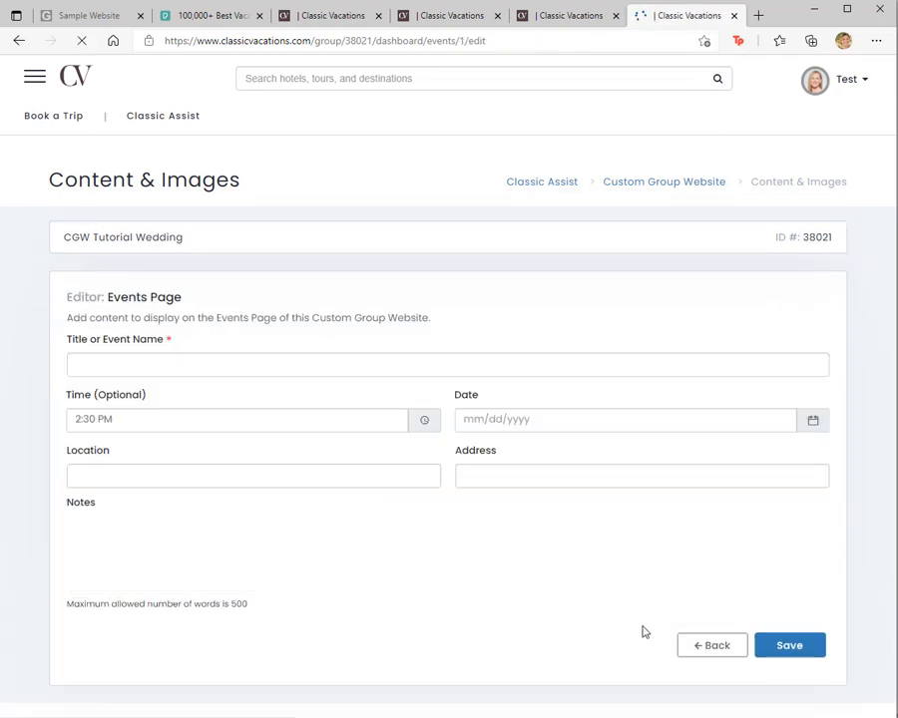
pyautogui.click(238, 363)
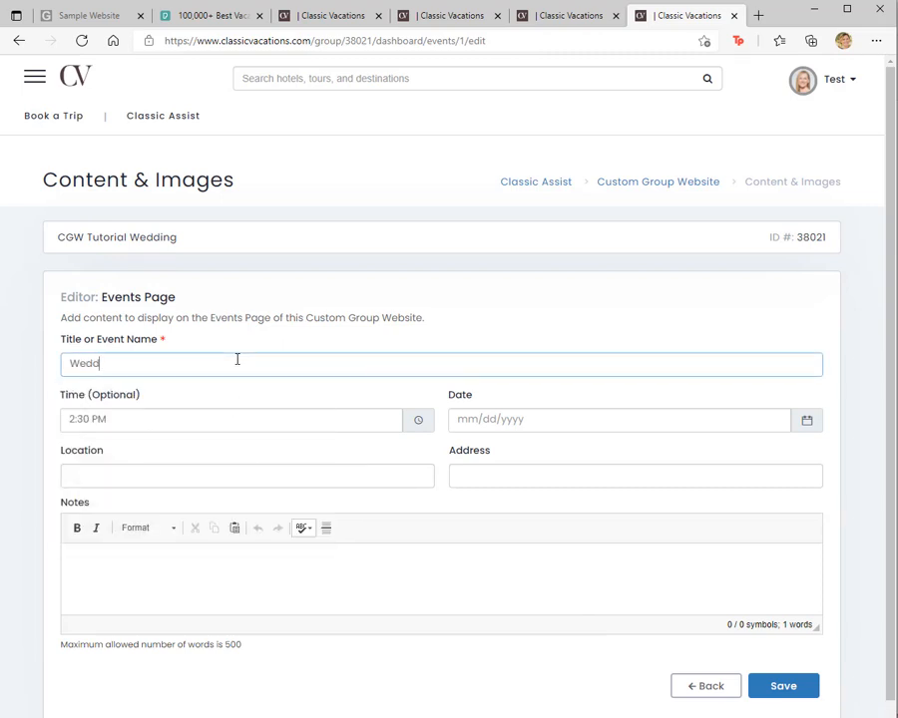
pyautogui.write('ing Ceremony')
pyautogui.click(192, 477)
pyautogui.write('Beach')
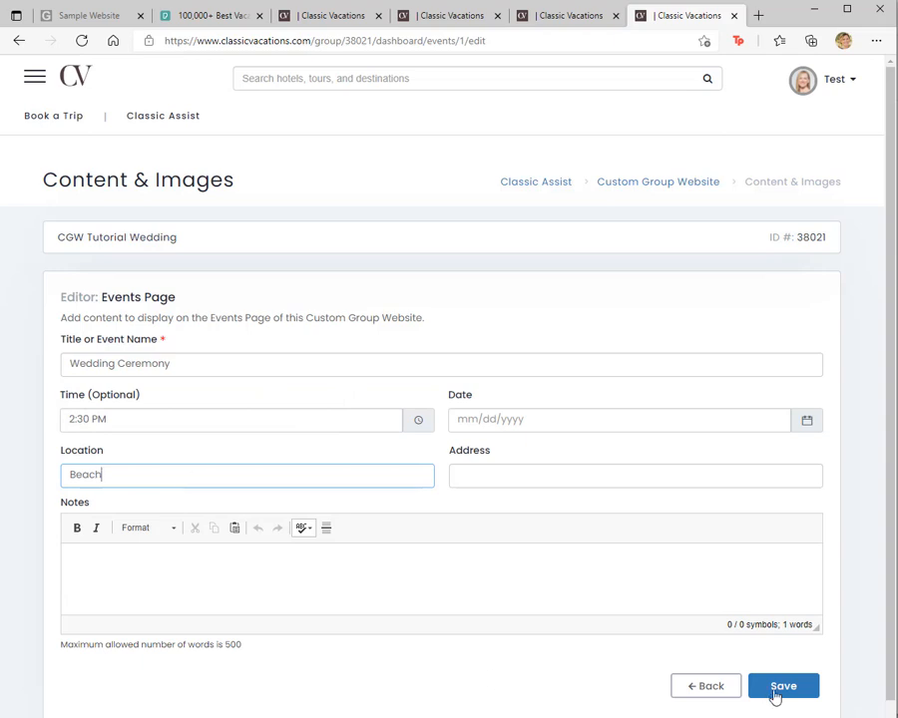
pyautogui.click(778, 687)
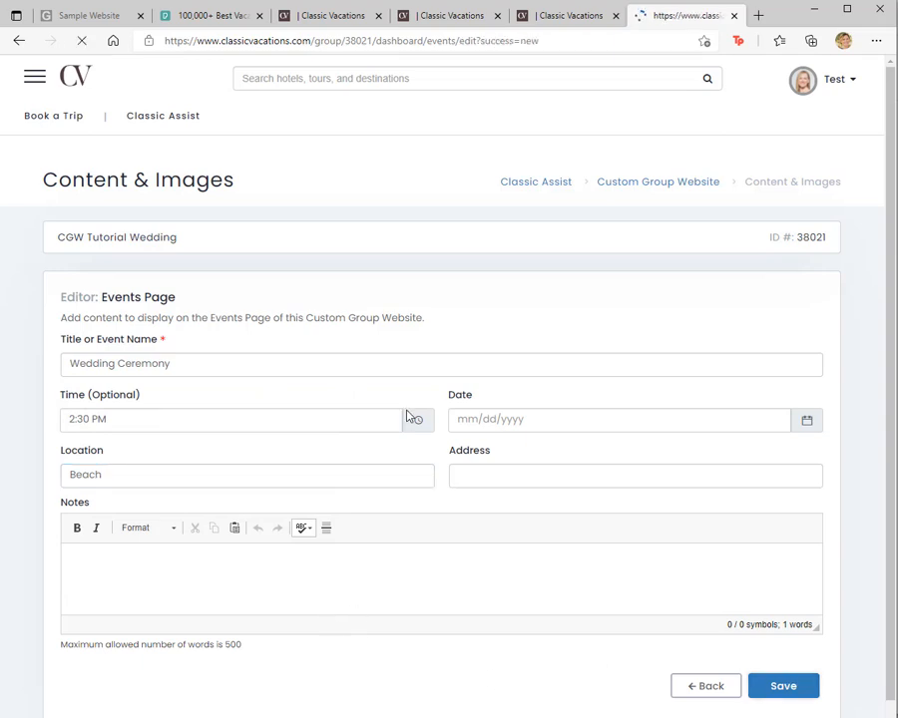
pyautogui.click(799, 616)
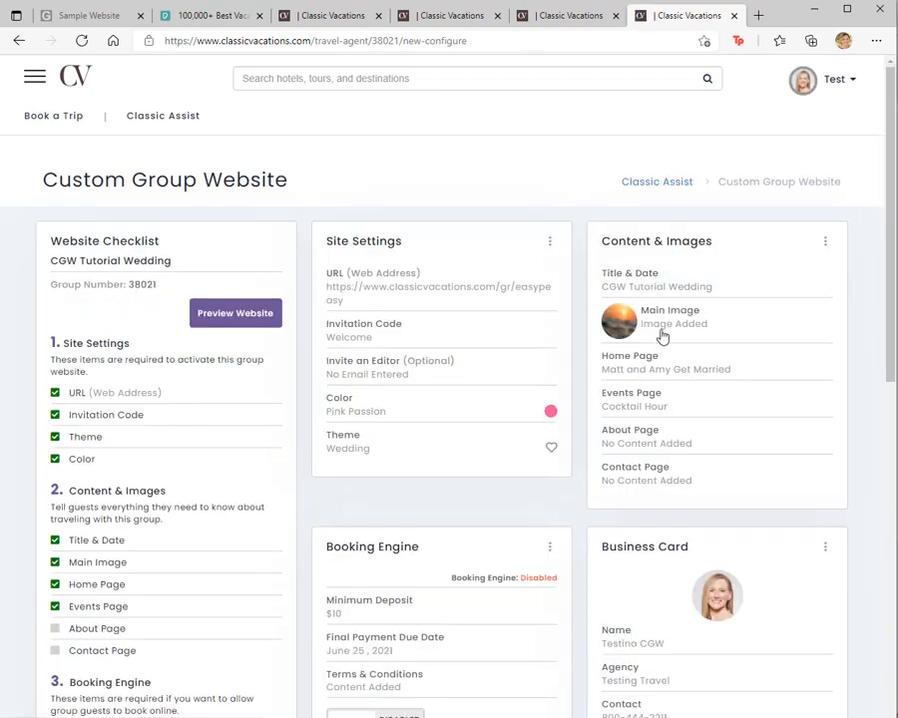
# Step: Open the About Page content table and examine the sections of the sample website's About page
pyautogui.click(645, 440)
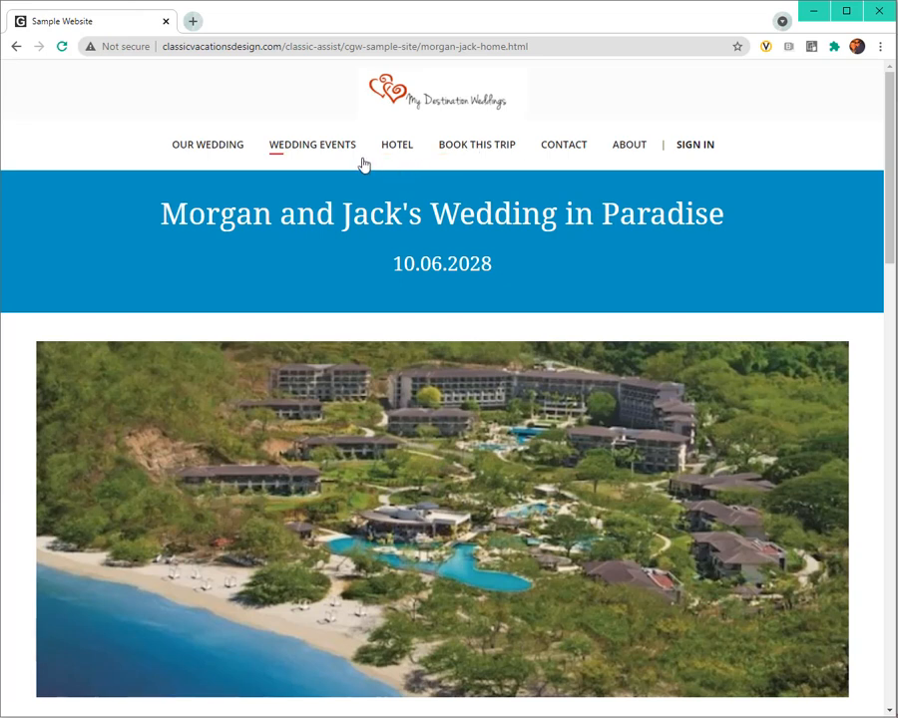
pyautogui.click(629, 146)
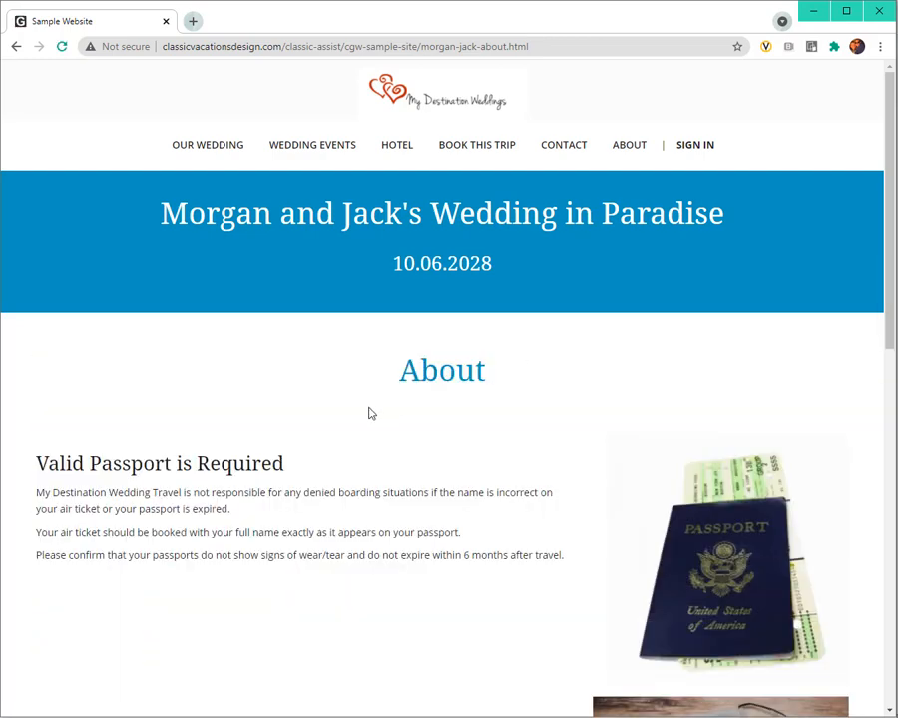
pyautogui.scroll(-4, 506, 404)
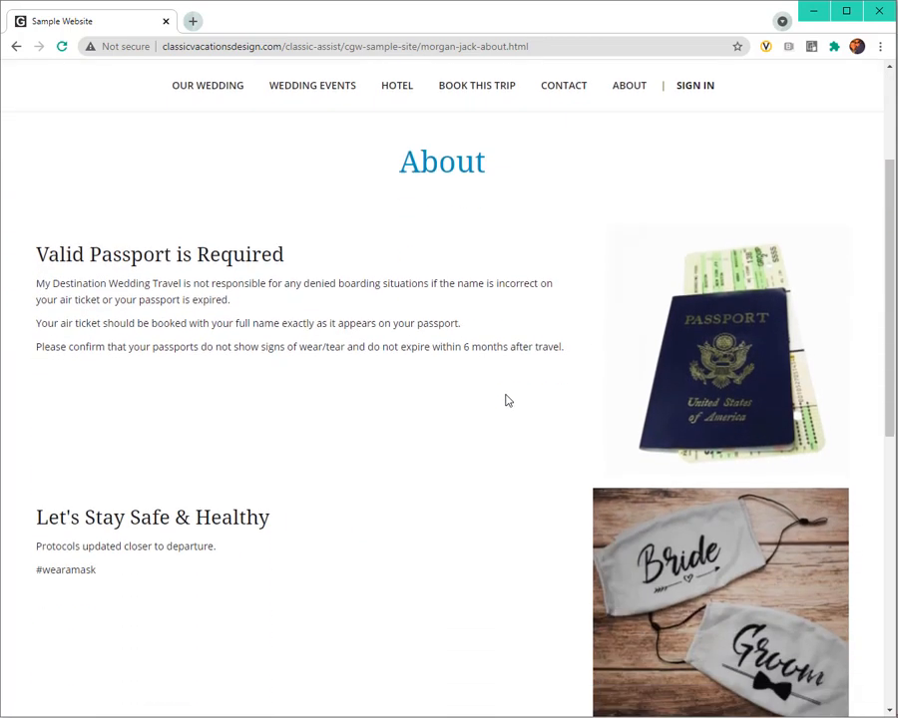
pyautogui.scroll(-2, 313, 417)
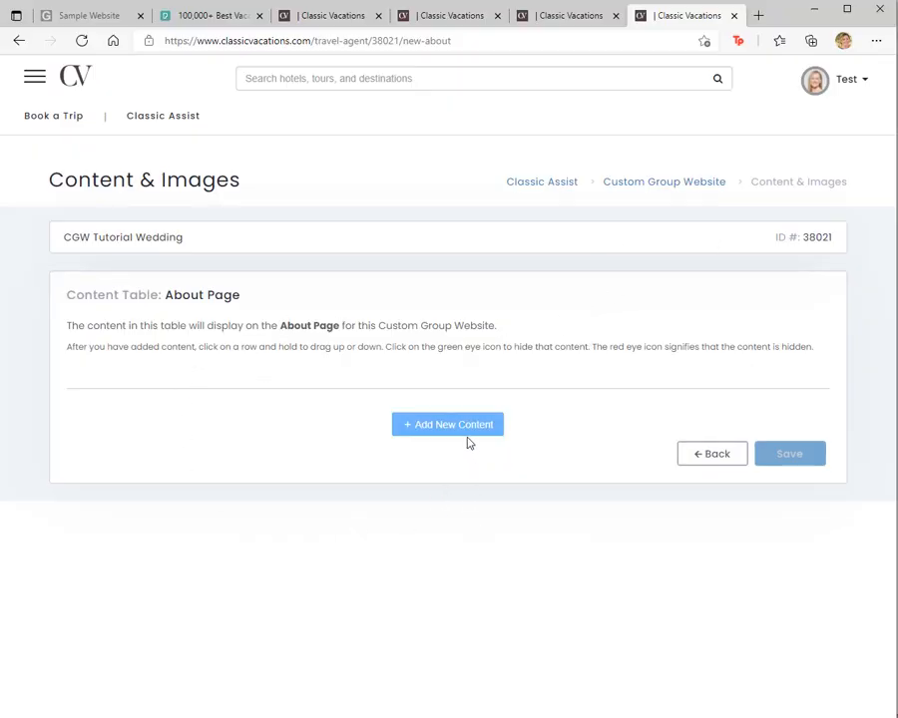
# Step: Add About Page content titled Passport Requirements with the sub-title Heading to Mexico and a line of random placeholder text as the paragraph
pyautogui.click(463, 425)
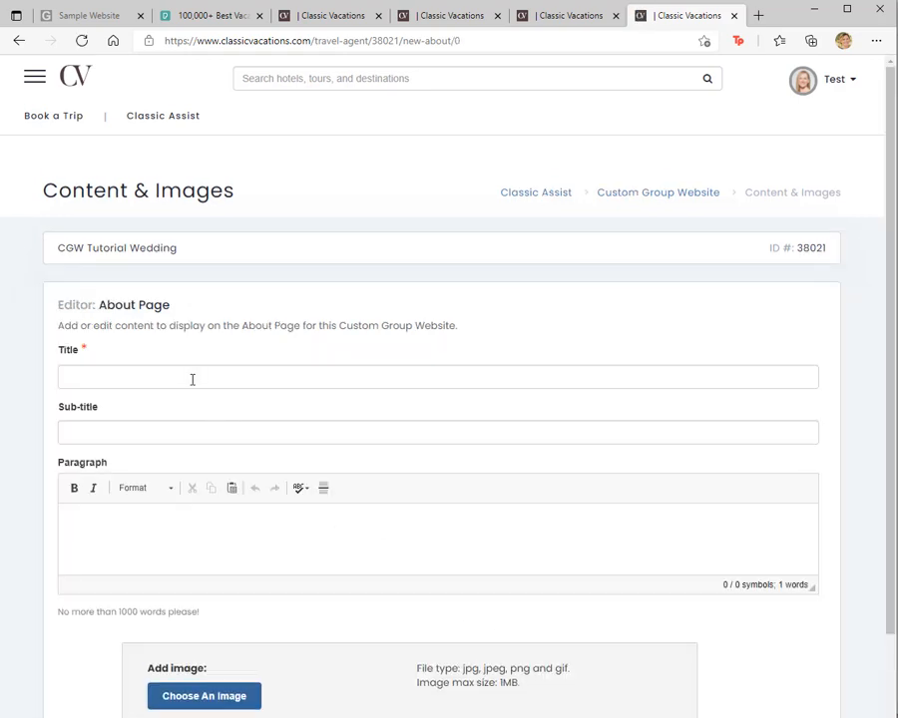
pyautogui.click(193, 379)
pyautogui.write('Passport Requirements')
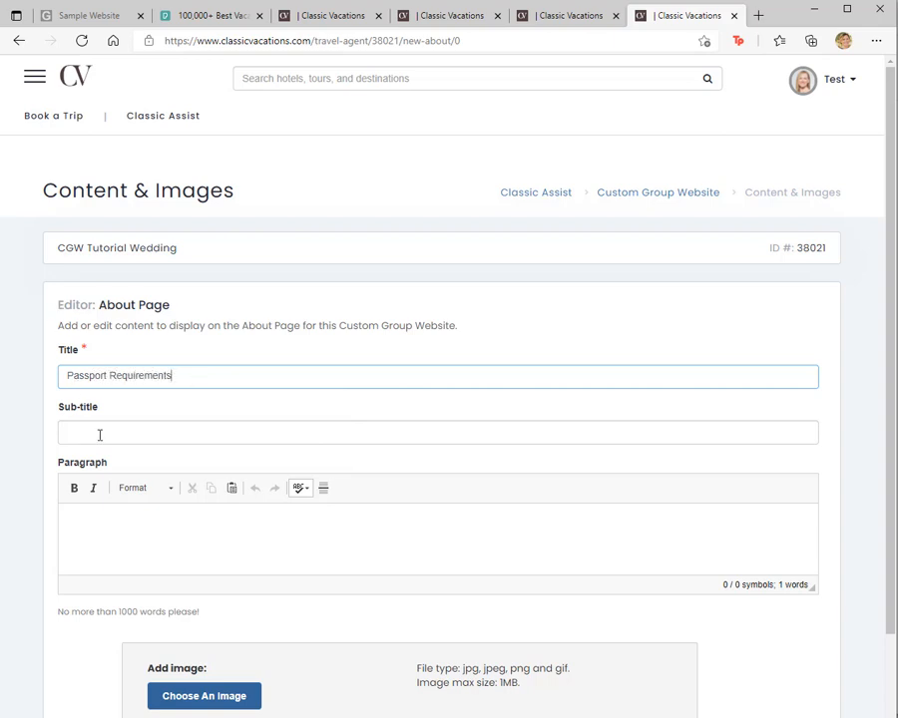
pyautogui.click(96, 427)
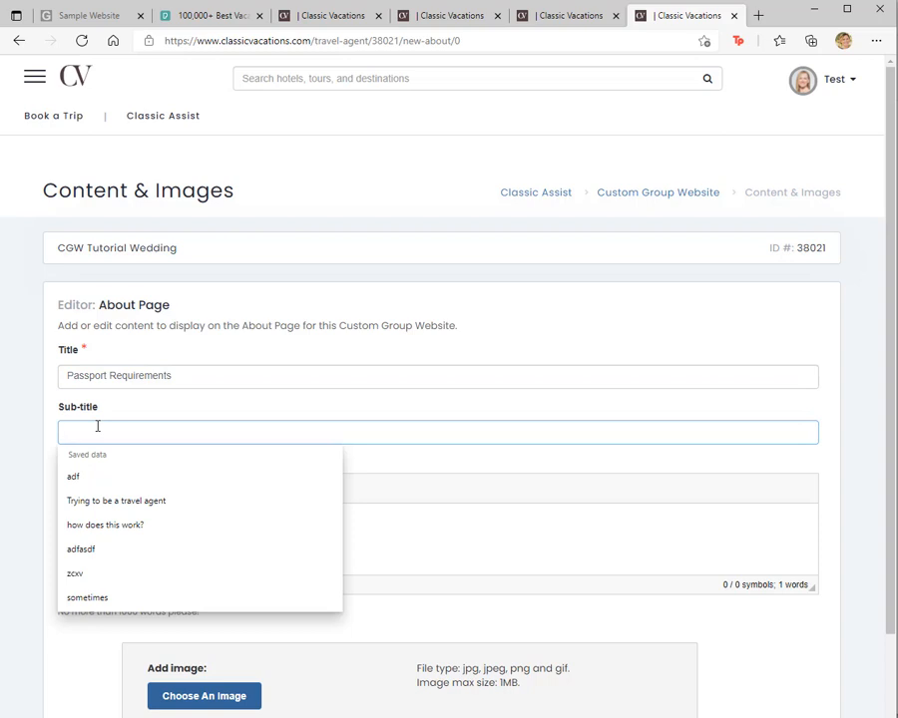
pyautogui.write('Heading to Mexico')
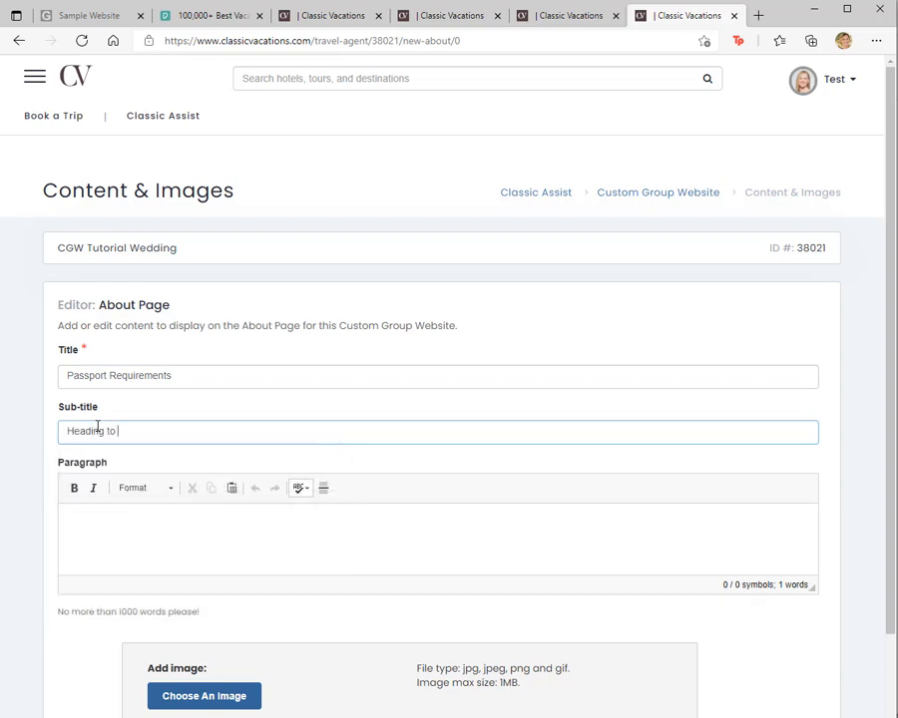
pyautogui.click(178, 521)
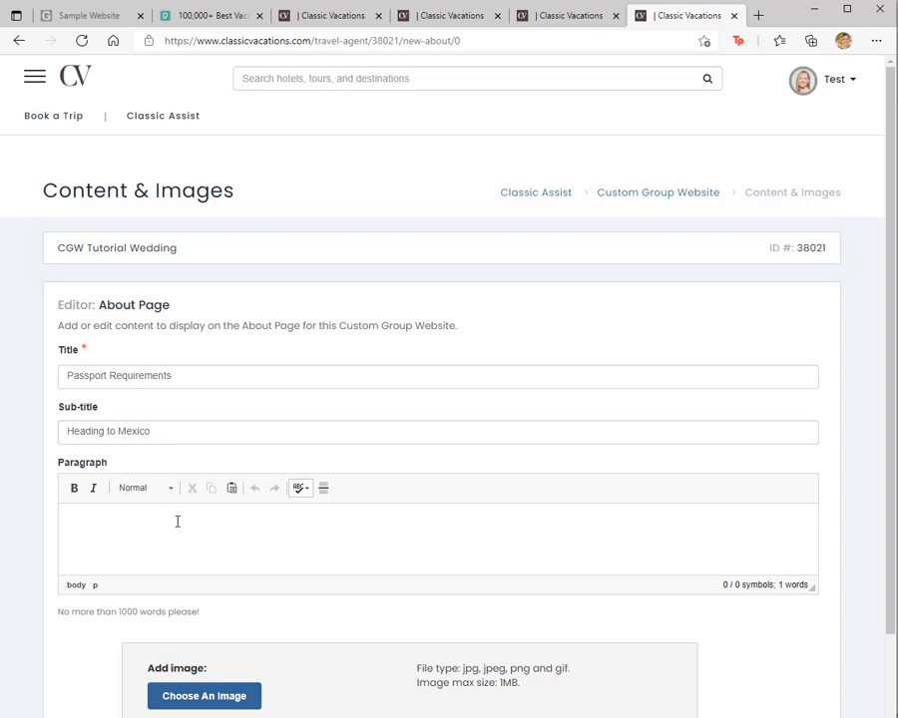
pyautogui.write('aldfjalsdkjal;sdkjaeiurpaoiwilk;djf')
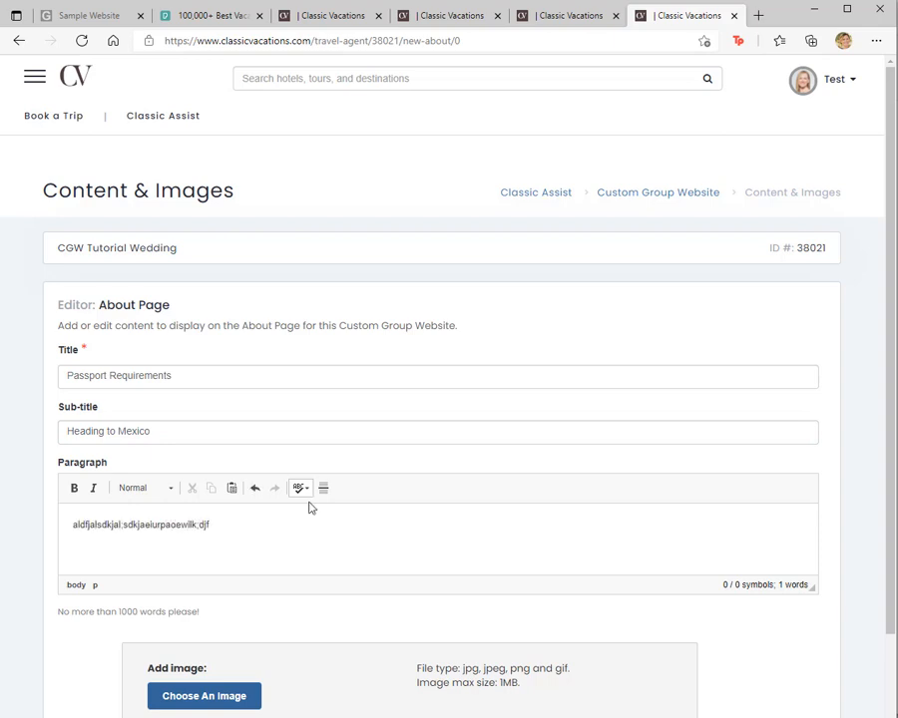
# Step: Add PassportCamera.jpg to the content, crop it to a large square around the passport and cameras, and save the content
pyautogui.scroll(-2, 396, 513)
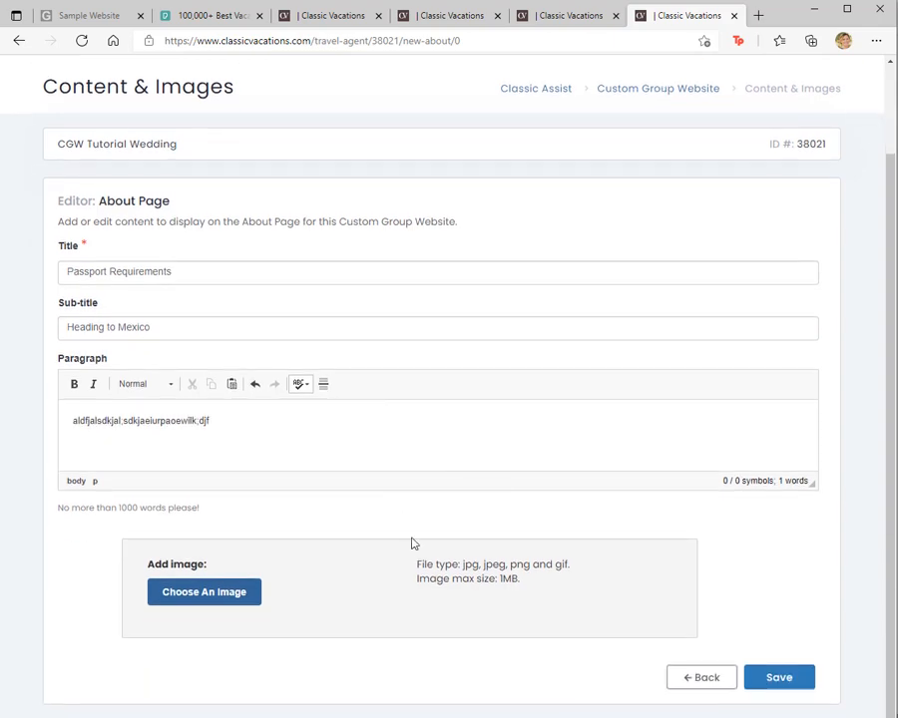
pyautogui.click(223, 595)
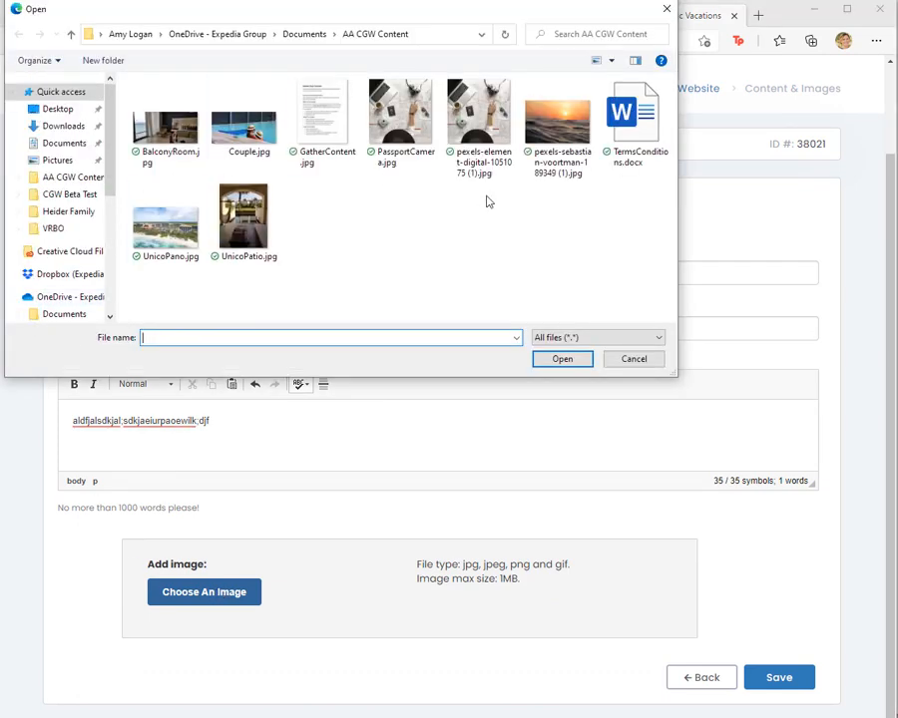
pyautogui.click(399, 115)
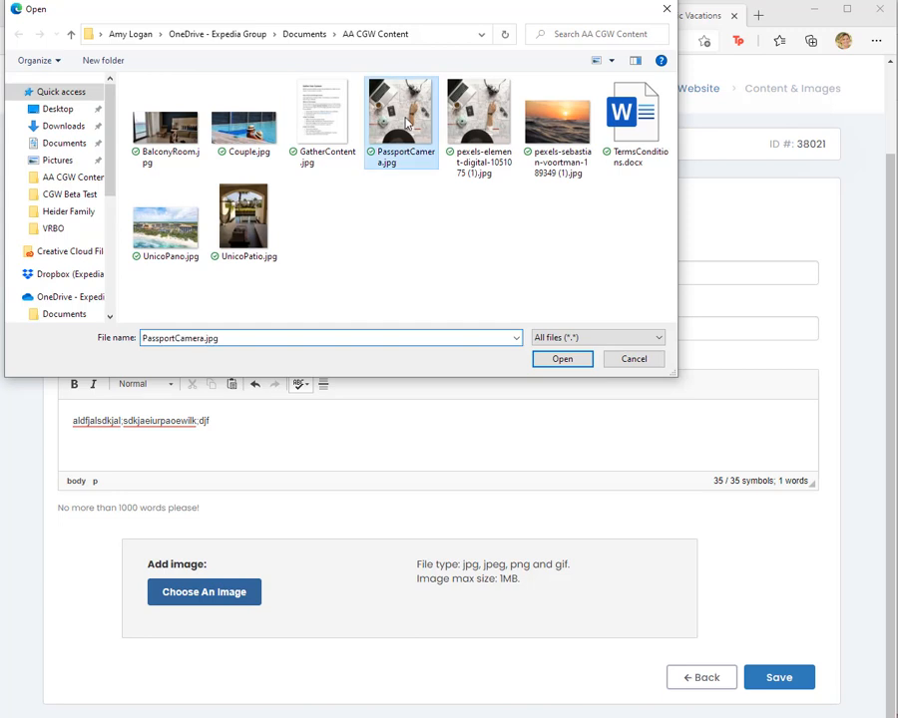
pyautogui.click(556, 360)
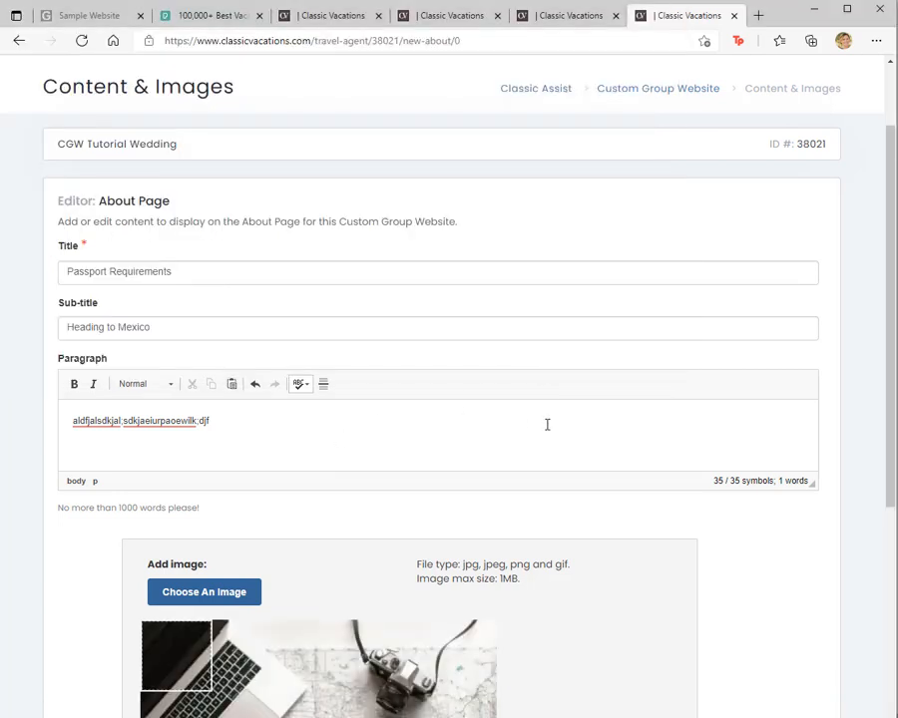
pyautogui.scroll(-3, 474, 516)
pyautogui.scroll(-1, 473, 516)
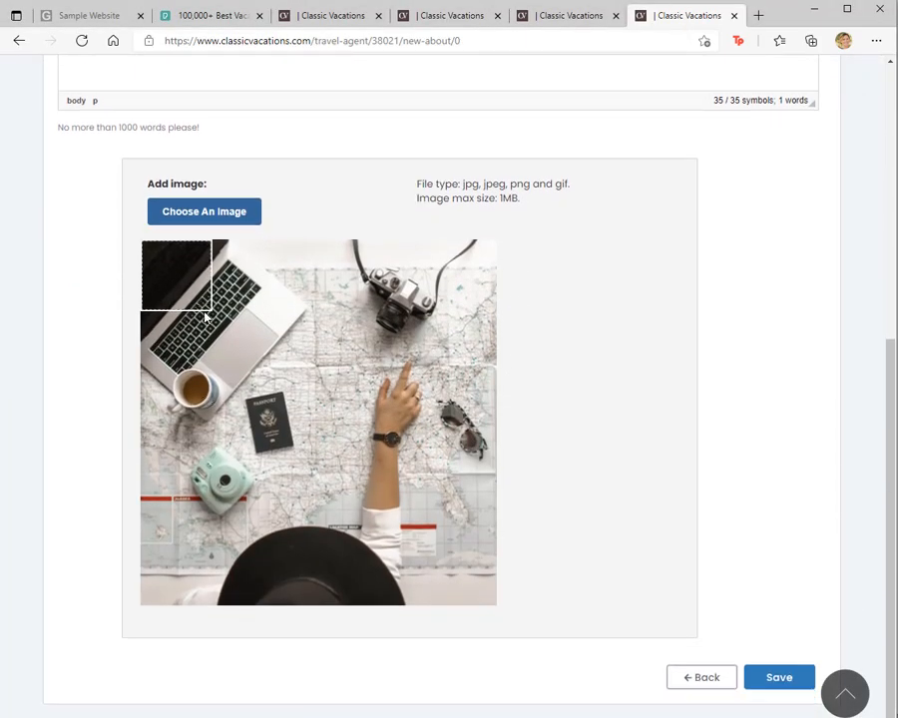
pyautogui.moveTo(210, 311); pyautogui.dragTo(351, 509)
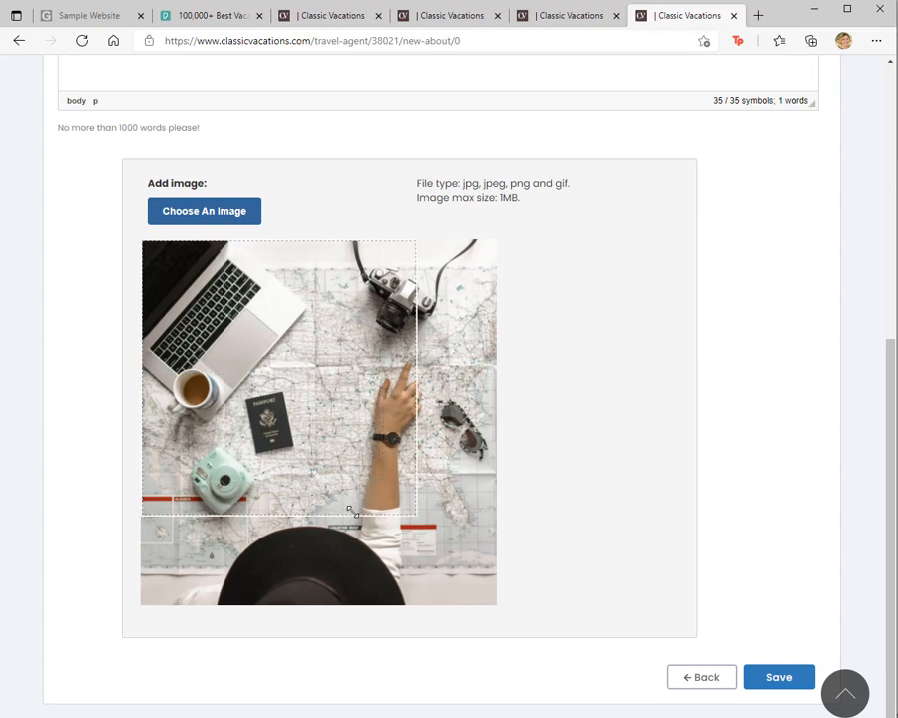
pyautogui.moveTo(297, 390); pyautogui.dragTo(327, 388)
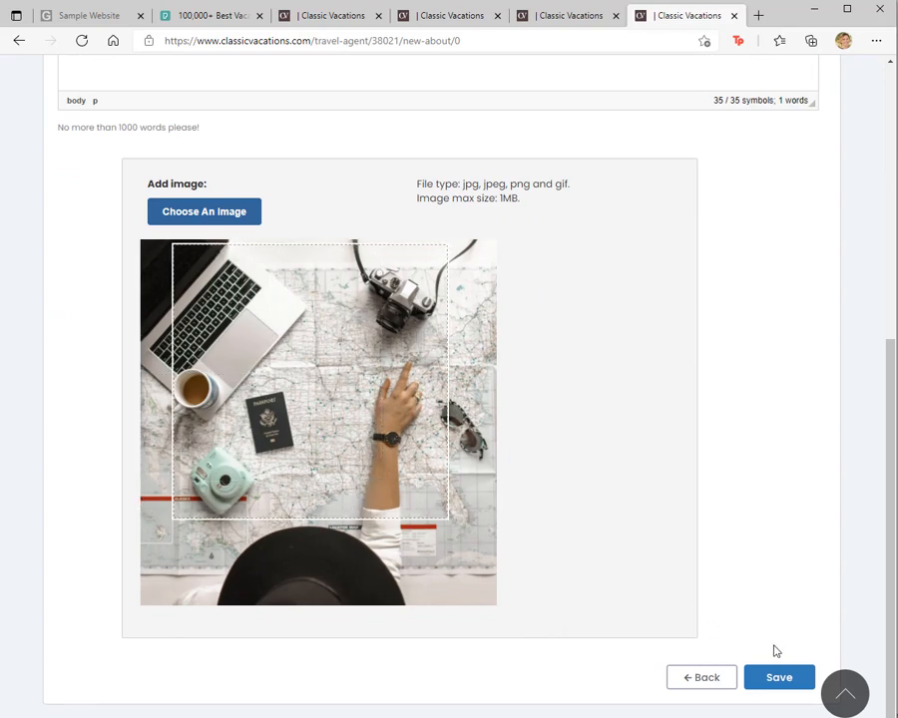
pyautogui.click(787, 677)
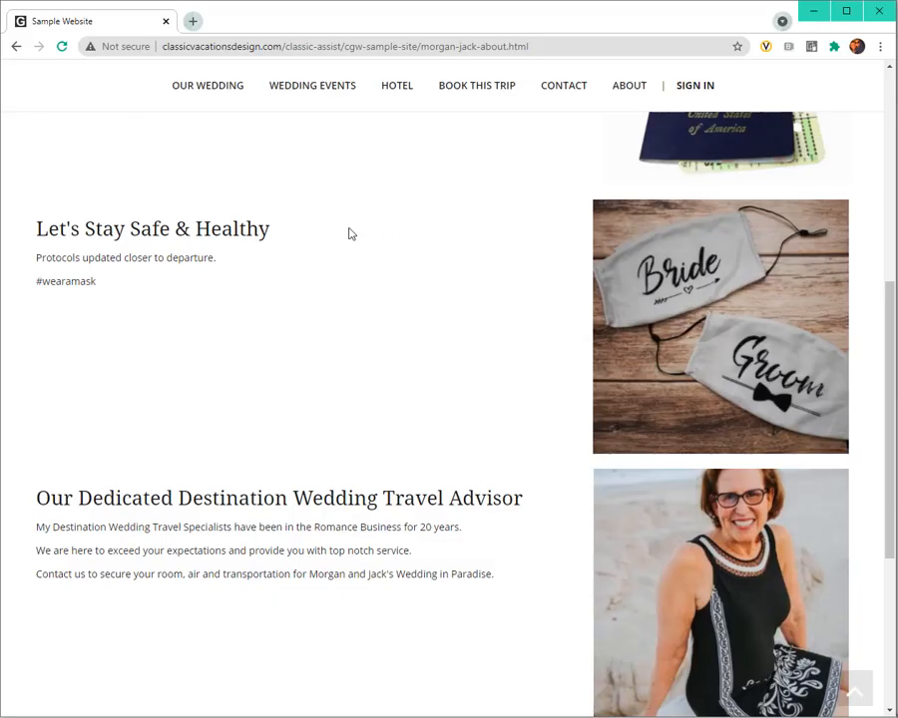
# Step: Review the health protocol and travel advisor sections on the sample website's About page
pyautogui.scroll(-4, 347, 234)
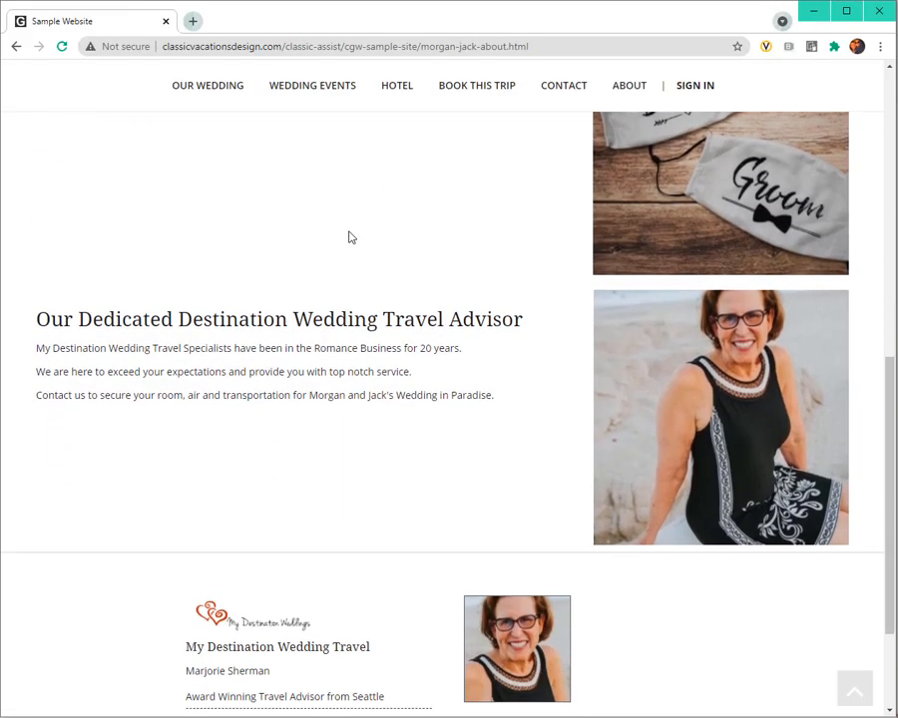
pyautogui.scroll(5, 350, 237)
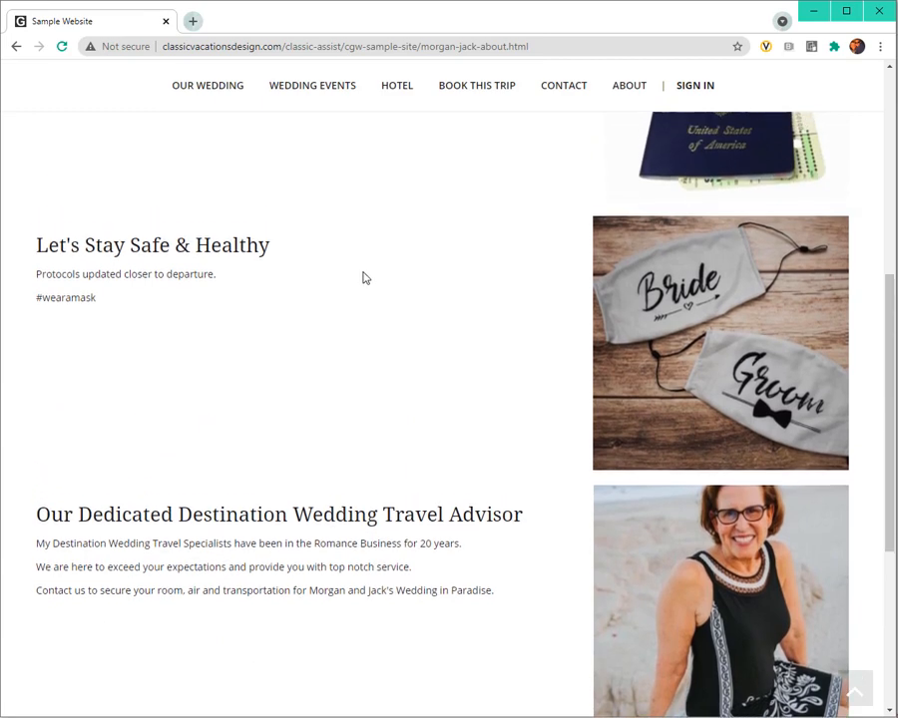
# Step: Change the site color of the group website to Orange Sunshine and save it
pyautogui.scroll(1, 299, 265)
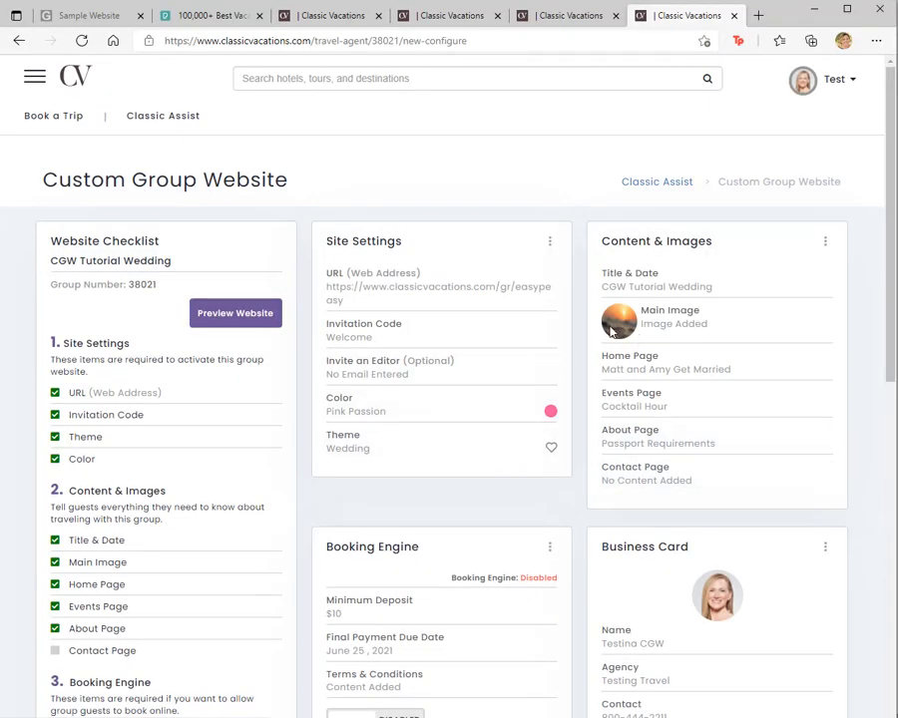
pyautogui.click(377, 409)
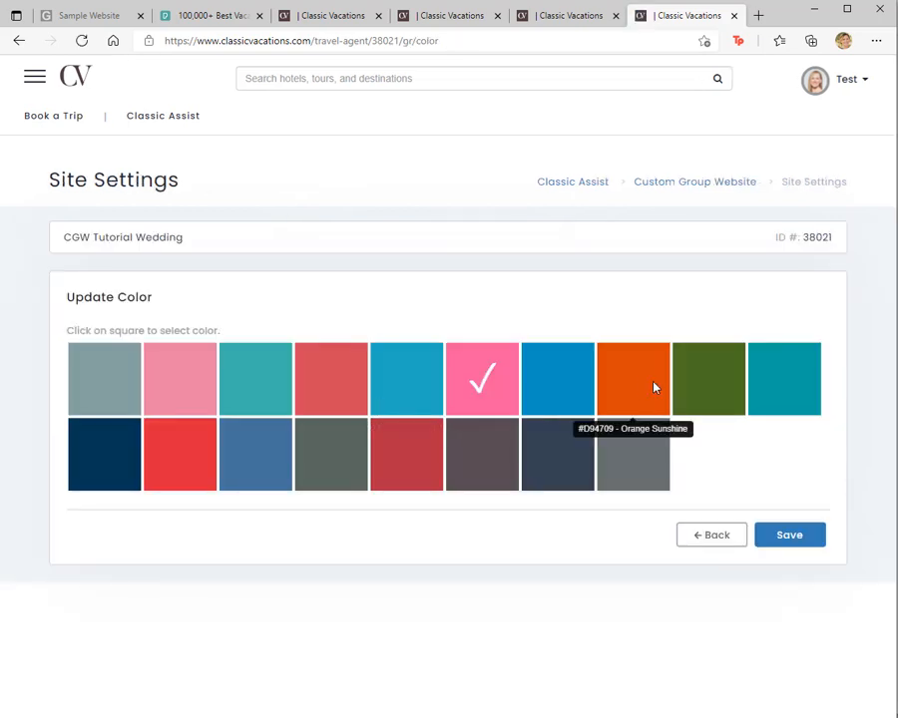
pyautogui.click(642, 387)
pyautogui.click(796, 540)
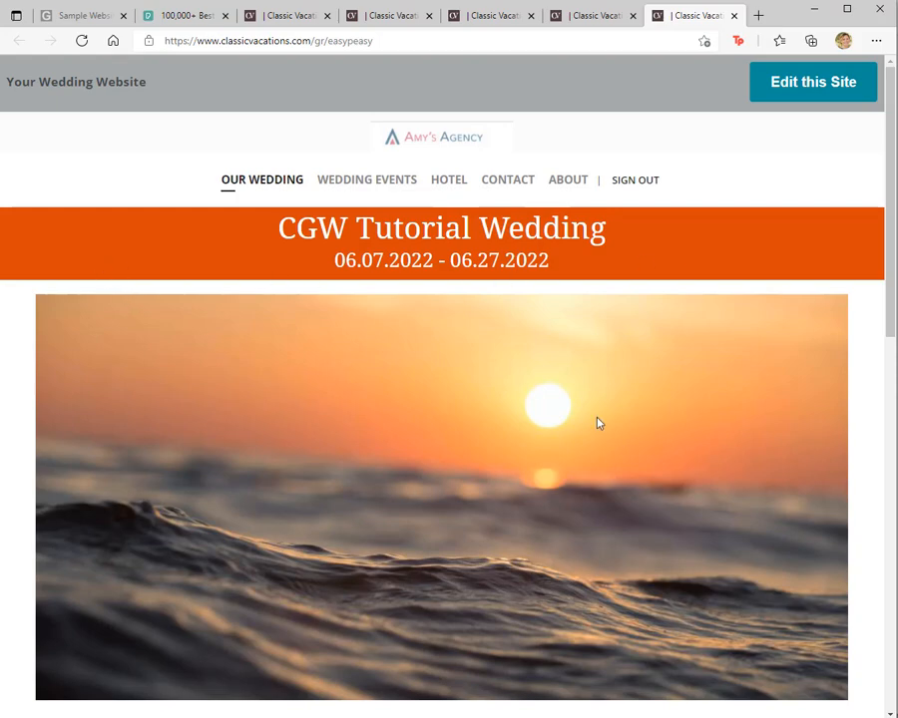
# Step: Preview the group website and review its Our Wedding, Wedding Events, About and Contact pages
pyautogui.scroll(-8, 597, 423)
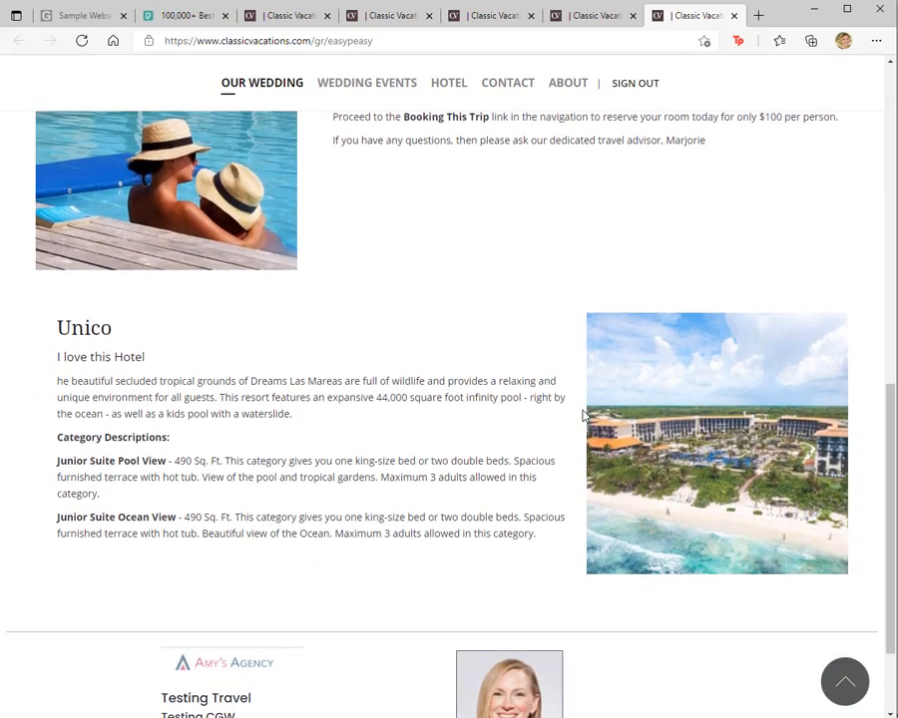
pyautogui.scroll(6, 584, 415)
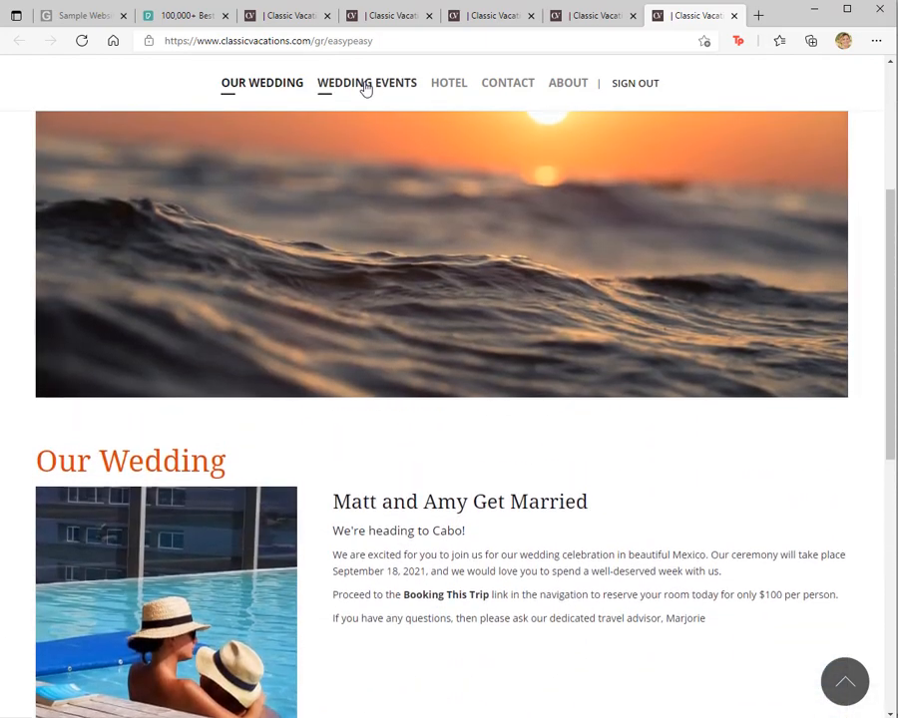
pyautogui.click(364, 85)
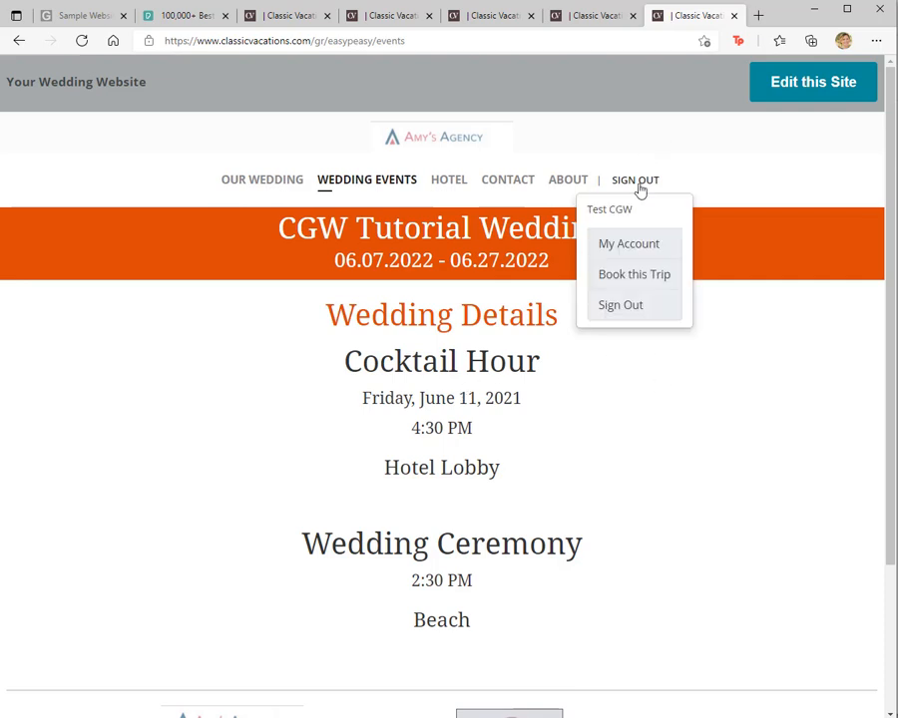
pyautogui.click(568, 183)
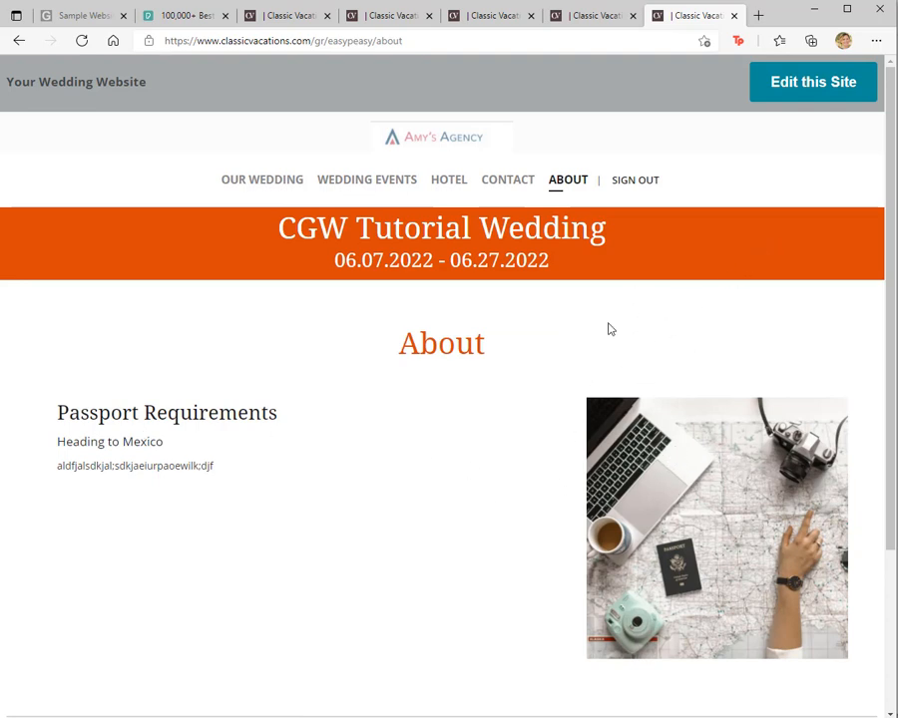
pyautogui.click(514, 182)
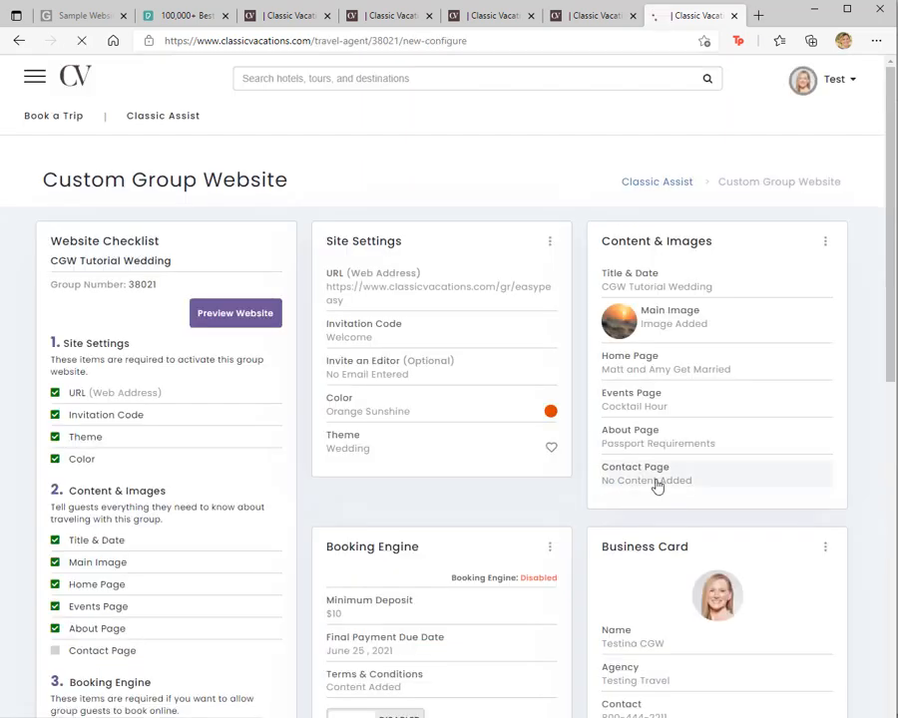
# Step: Save a Contact Page note reading "We're so exciting you'll be joining us in Mexico. Call me if you have any questions."
pyautogui.click(658, 487)
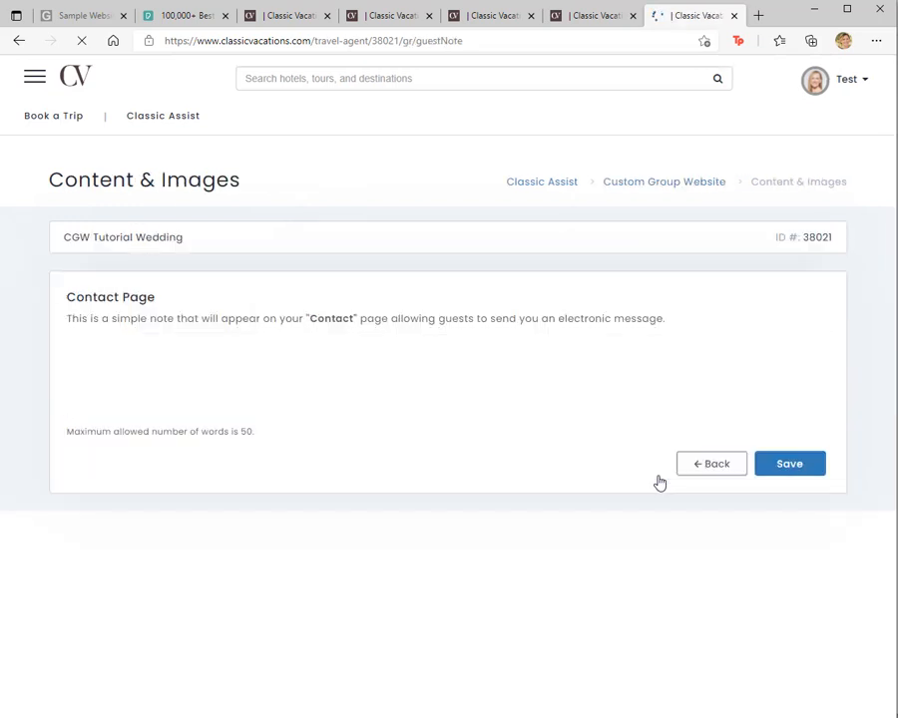
pyautogui.click(244, 394)
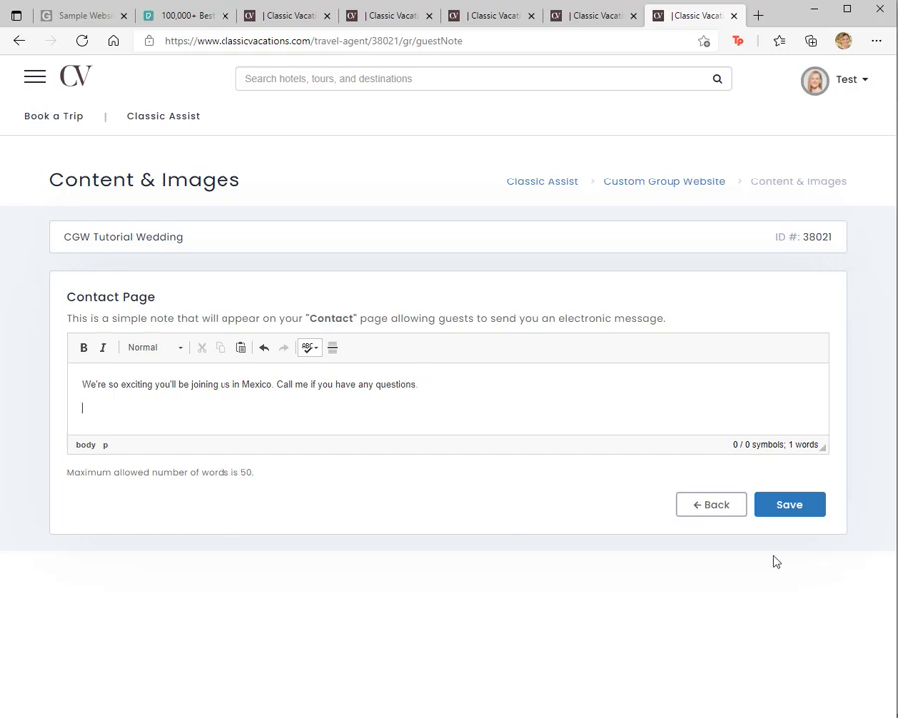
pyautogui.click(781, 501)
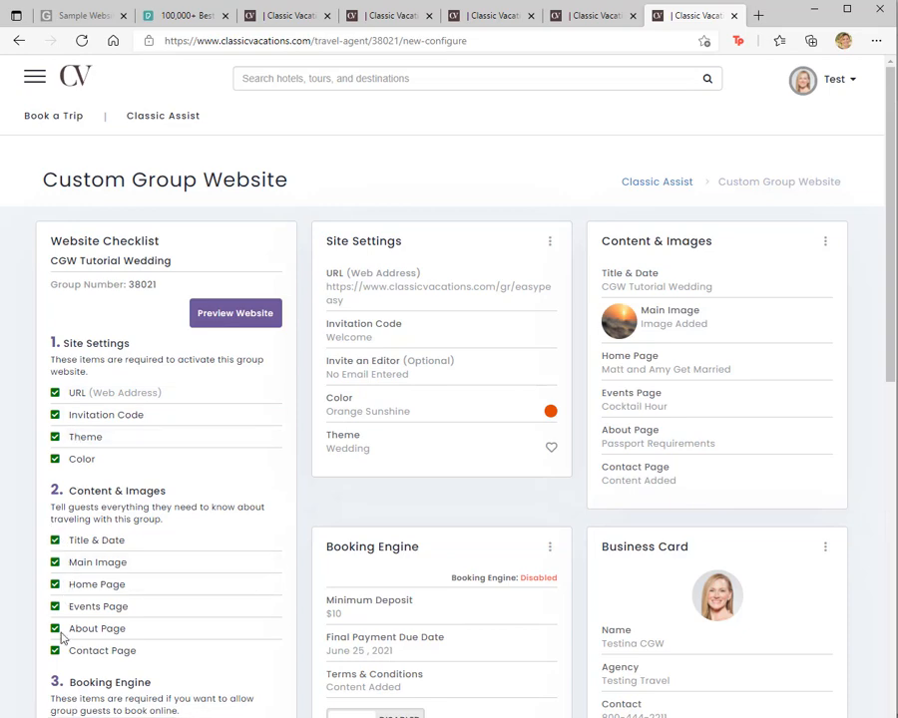
# Step: Save the booking engine's minimum deposit per room as 10 and its final payment due date as 06/25/2021
pyautogui.scroll(-2, 60, 633)
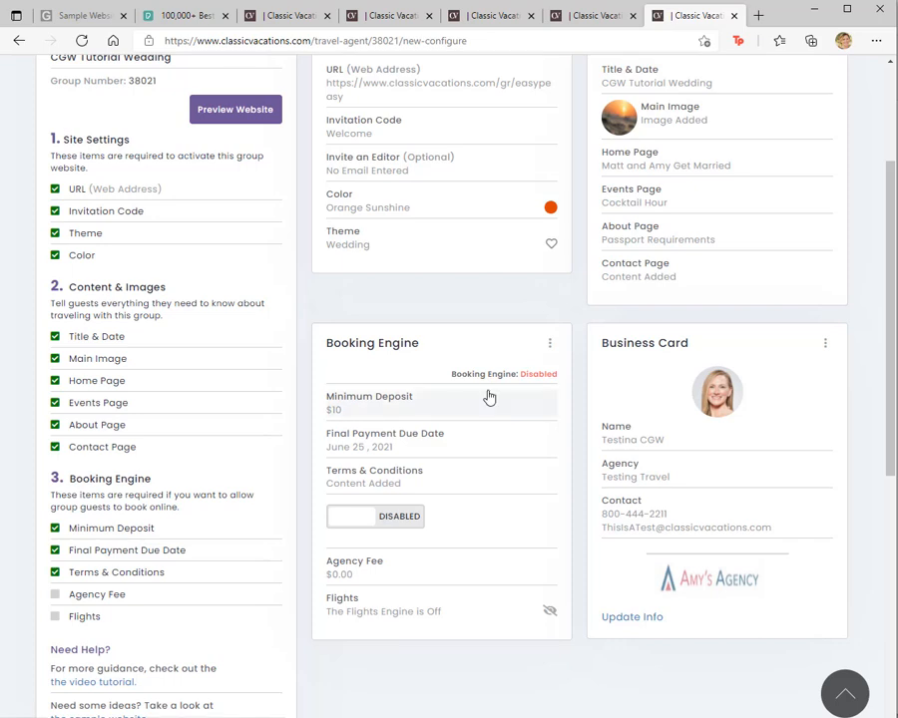
pyautogui.click(394, 406)
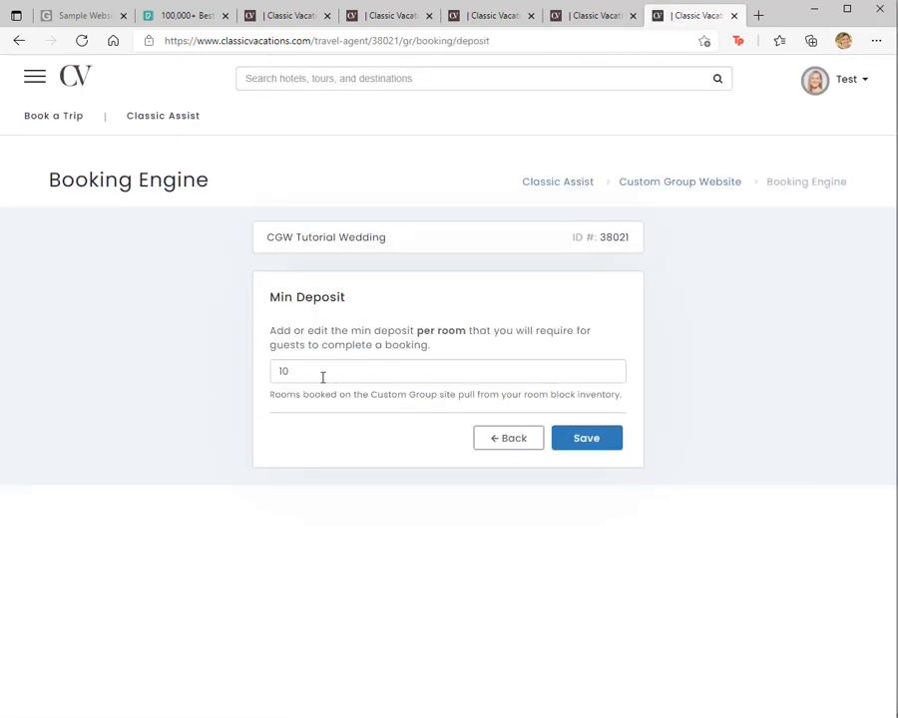
pyautogui.click(609, 448)
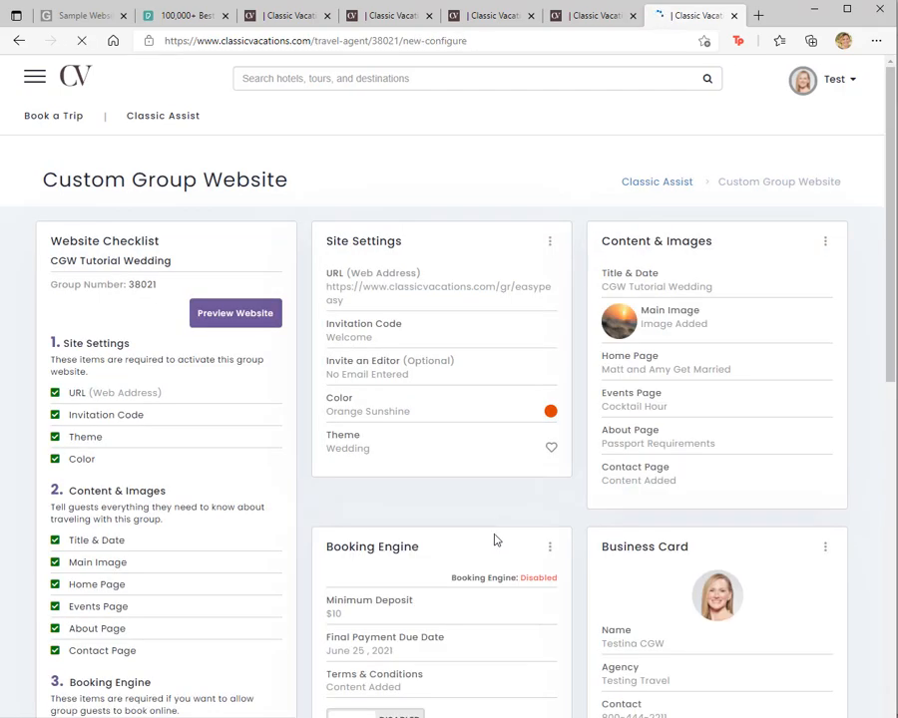
pyautogui.scroll(-3, 431, 605)
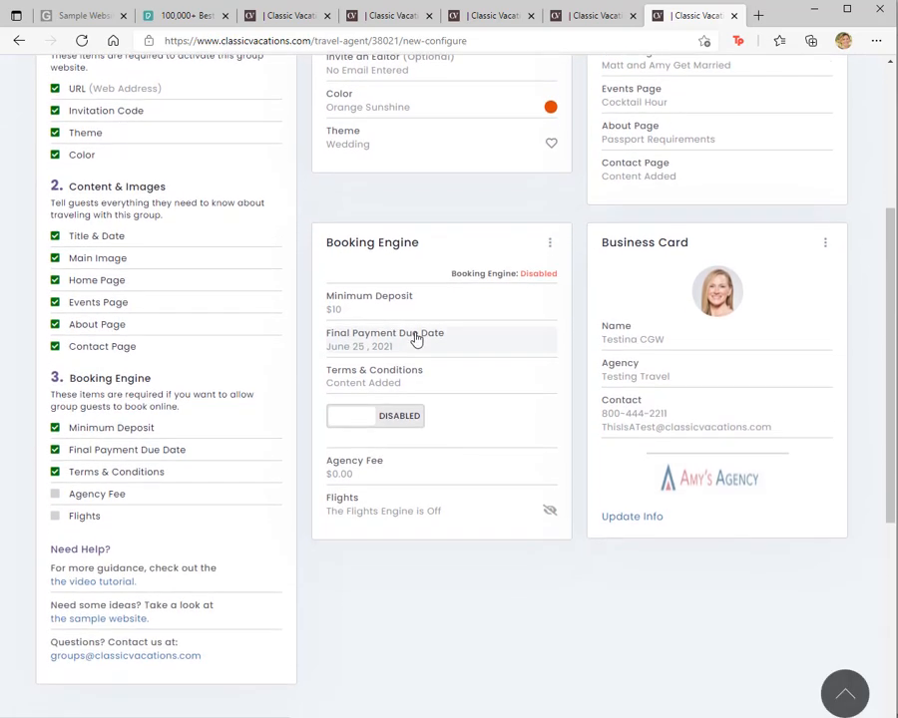
pyautogui.click(451, 345)
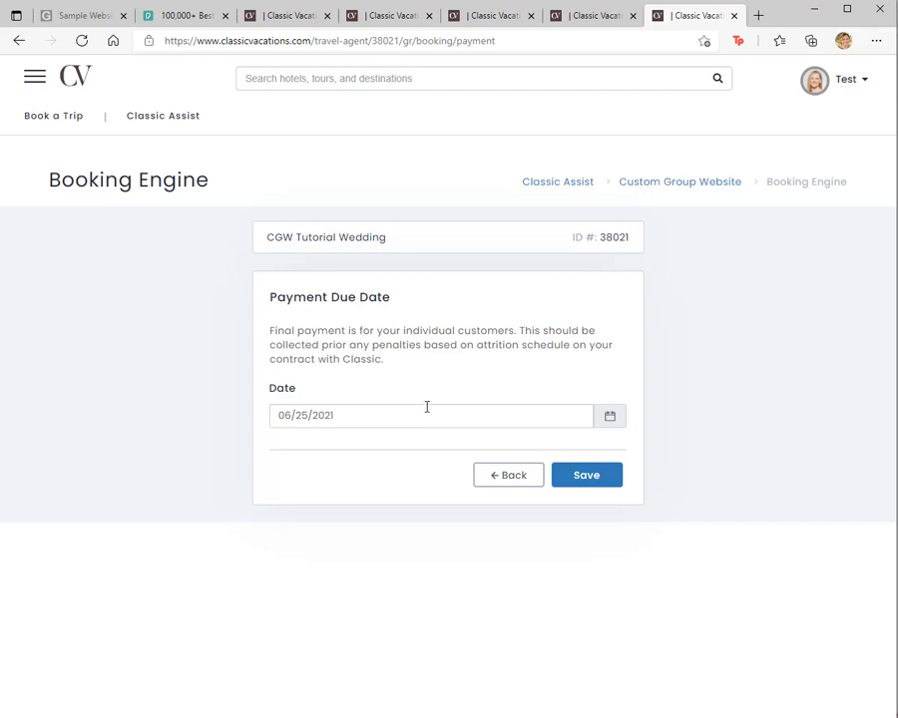
pyautogui.click(615, 477)
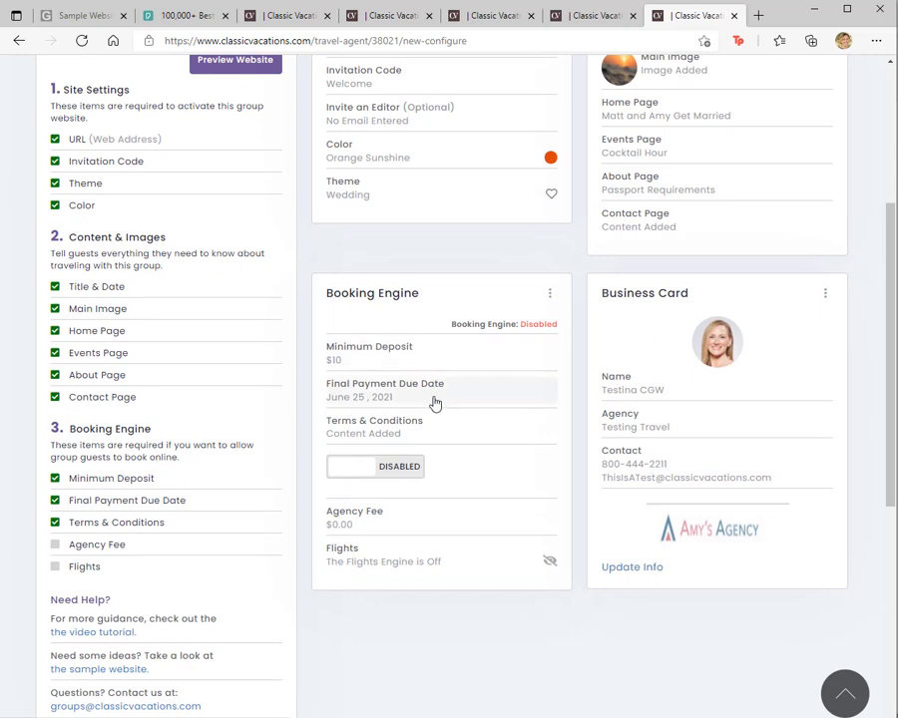
# Step: Replace the booking engine's Terms & Conditions with the full terms text copied from the sample website's Book This Trip page, and save
pyautogui.click(535, 425)
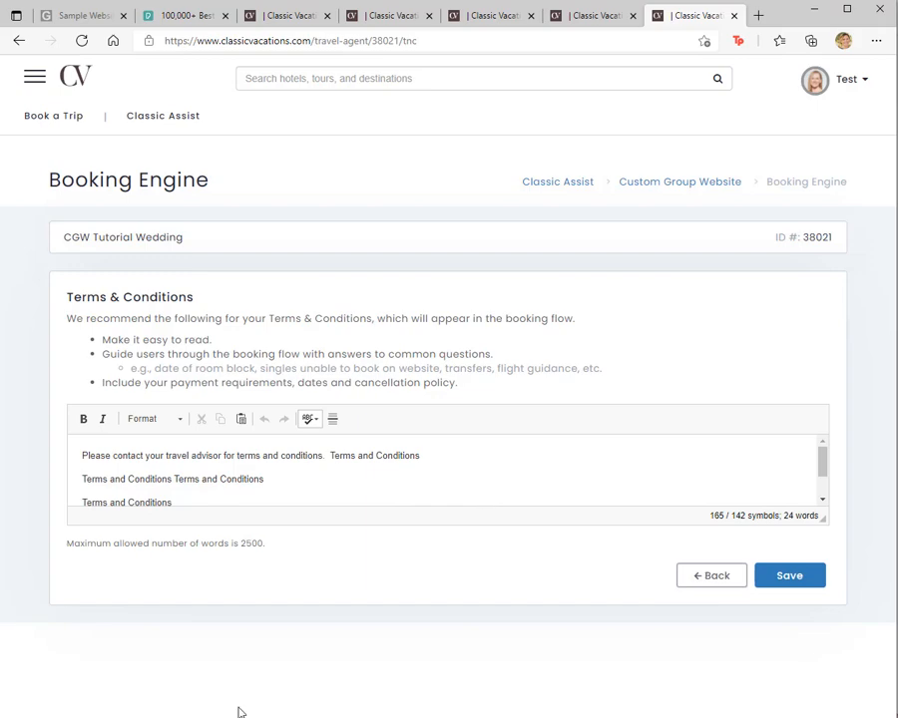
pyautogui.hotkey('alt', 'Tab')
pyautogui.moveTo(56, 204); pyautogui.dragTo(563, 560)
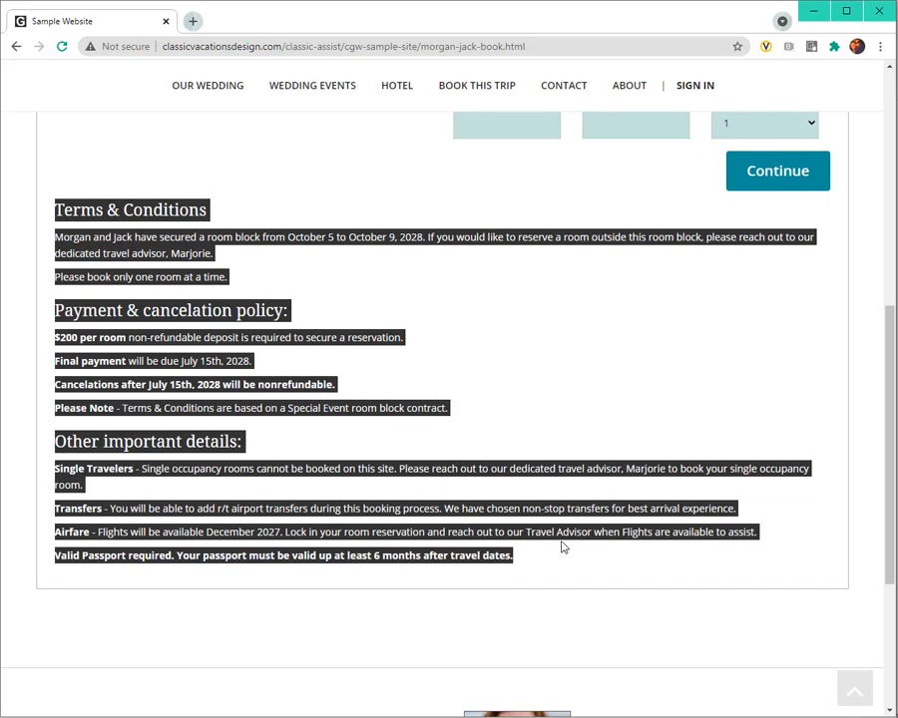
pyautogui.hotkey('alt', 'Tab')
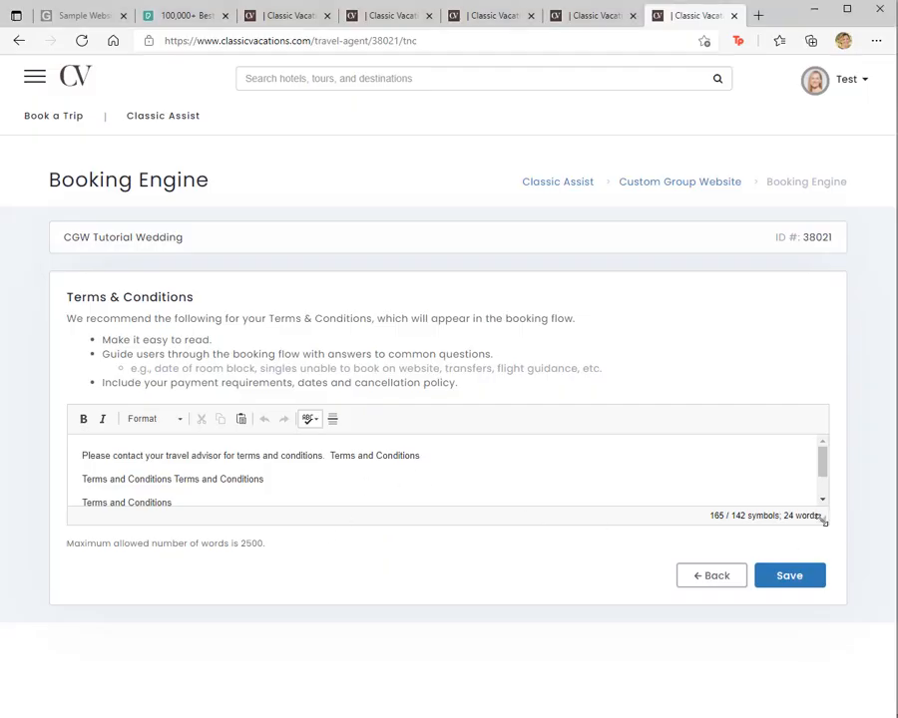
pyautogui.moveTo(822, 518); pyautogui.dragTo(824, 610)
pyautogui.hotkey('ctrl', 'a')
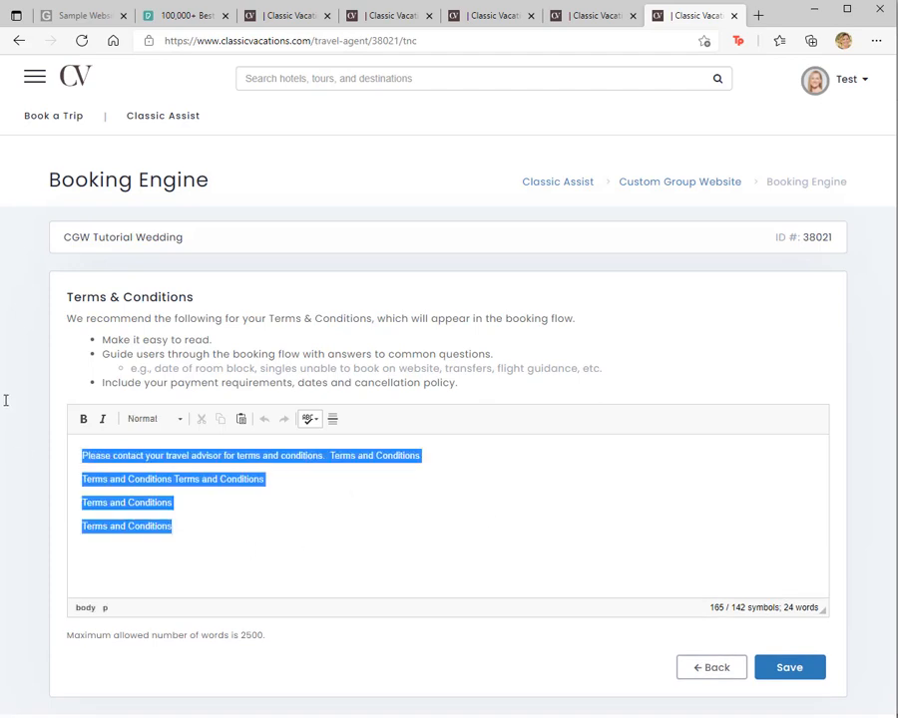
pyautogui.hotkey('ctrl', 'v')
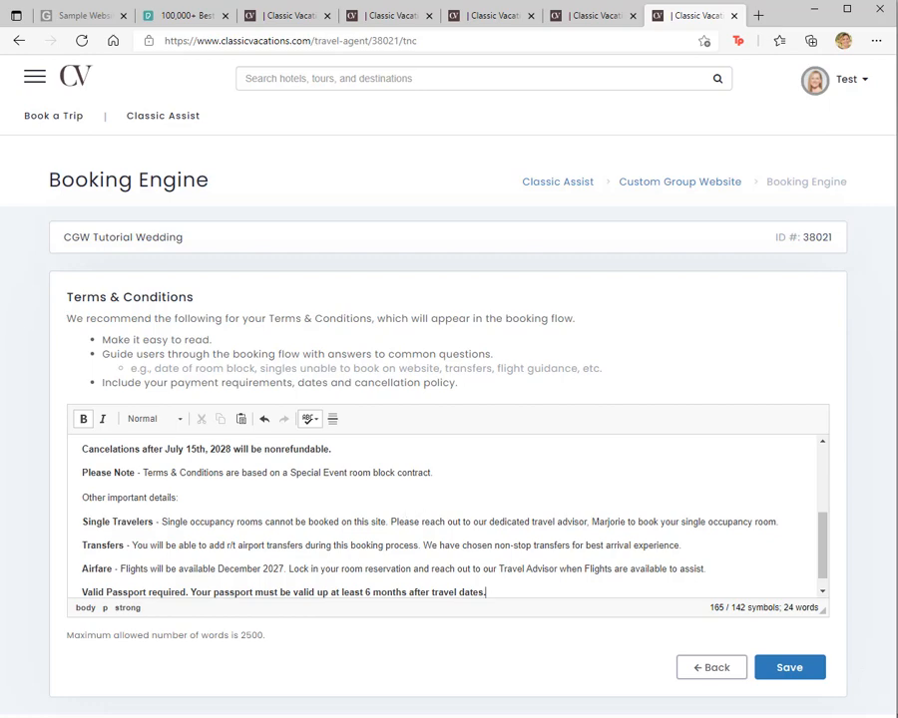
pyautogui.click(795, 674)
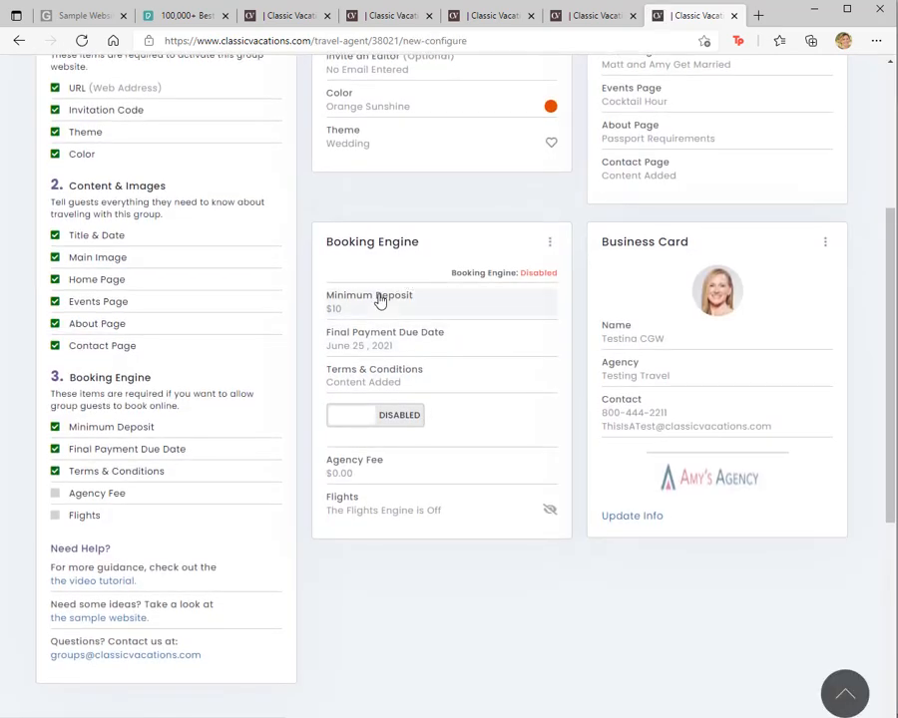
# Step: Enable the booking engine and look over its Agency Fee and Flights settings
pyautogui.click(391, 419)
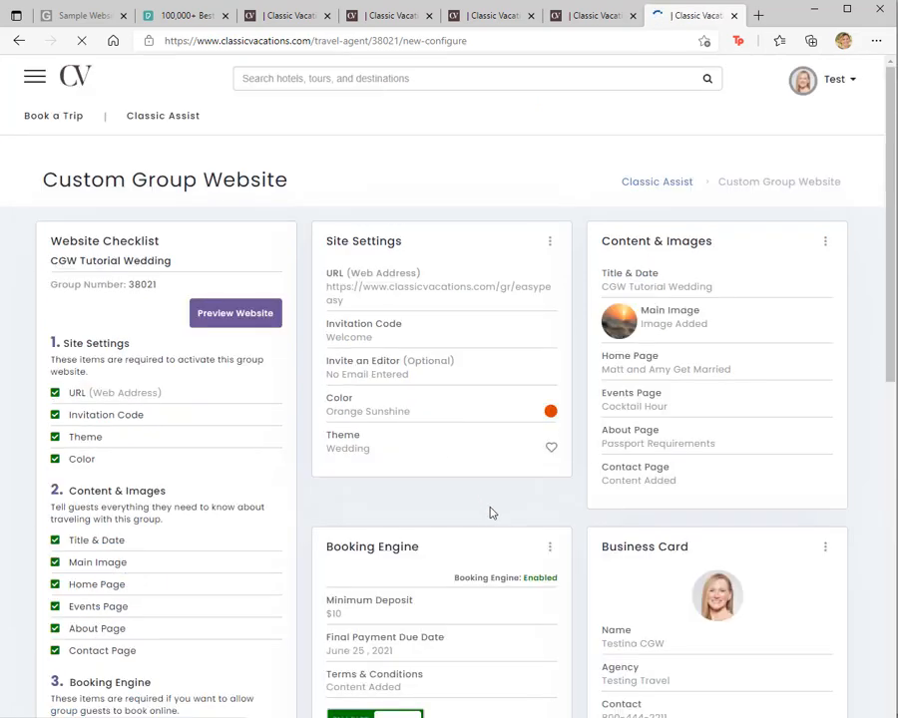
pyautogui.scroll(-5, 490, 513)
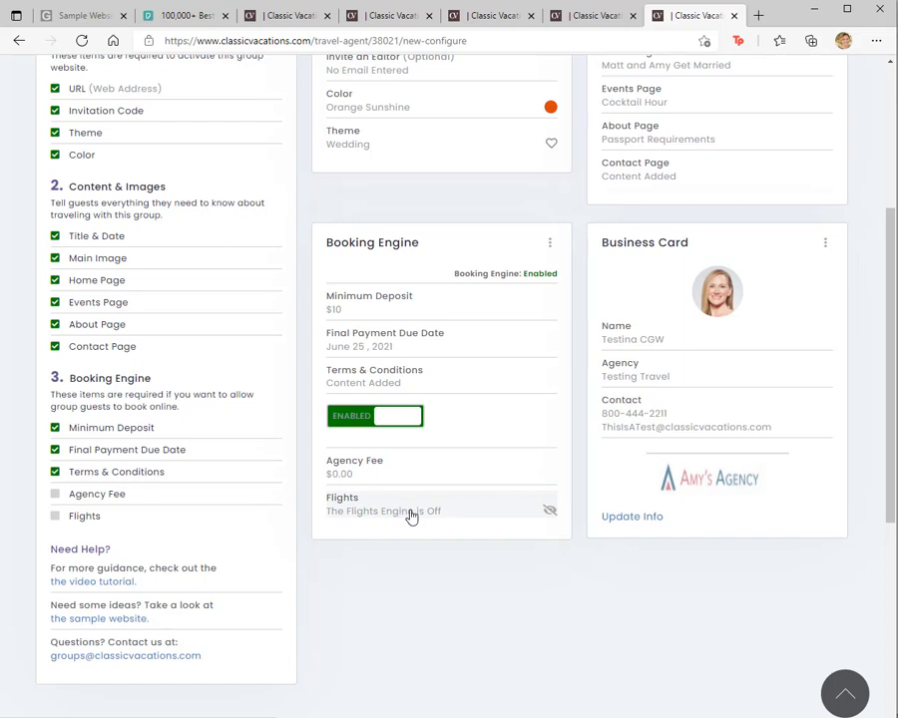
pyautogui.scroll(3, 451, 533)
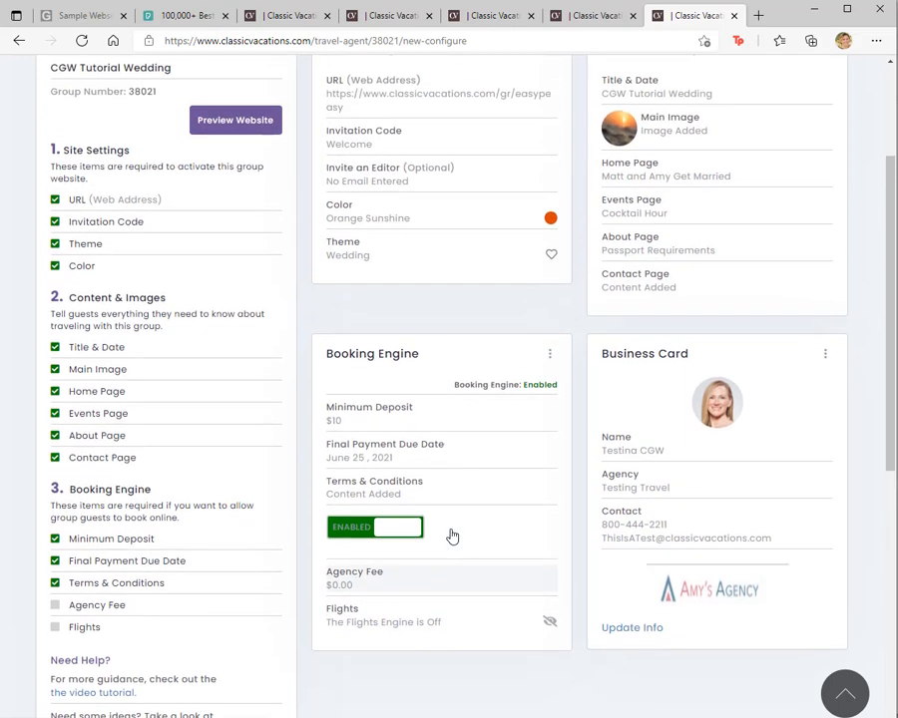
# Step: Preview the group website's Book This Trip page, checking the hotel, the selectable check-in and check-out dates, and the terms and conditions
pyautogui.click(231, 314)
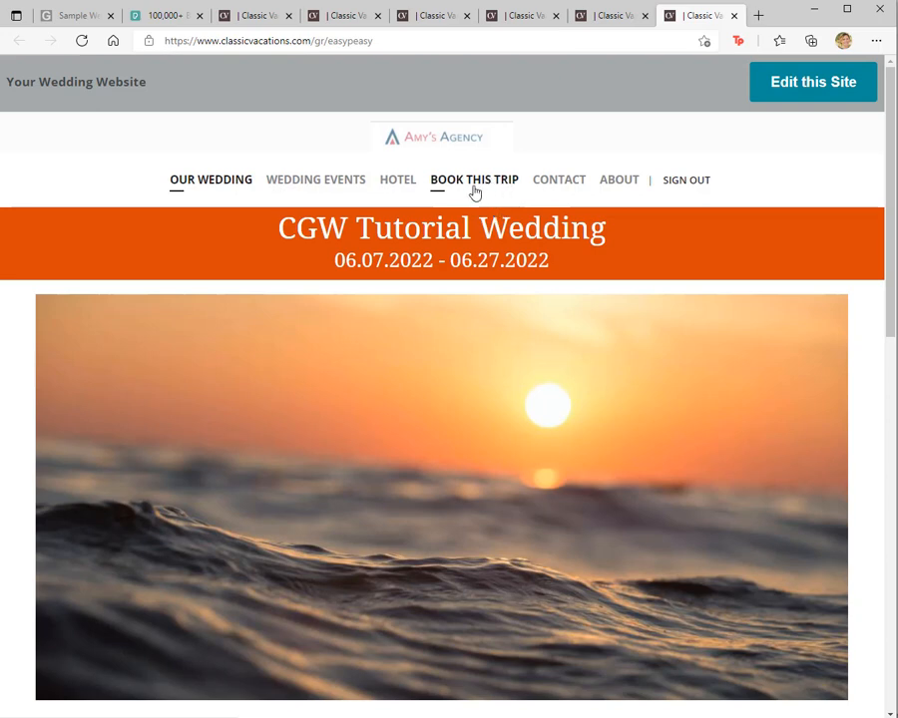
pyautogui.click(470, 189)
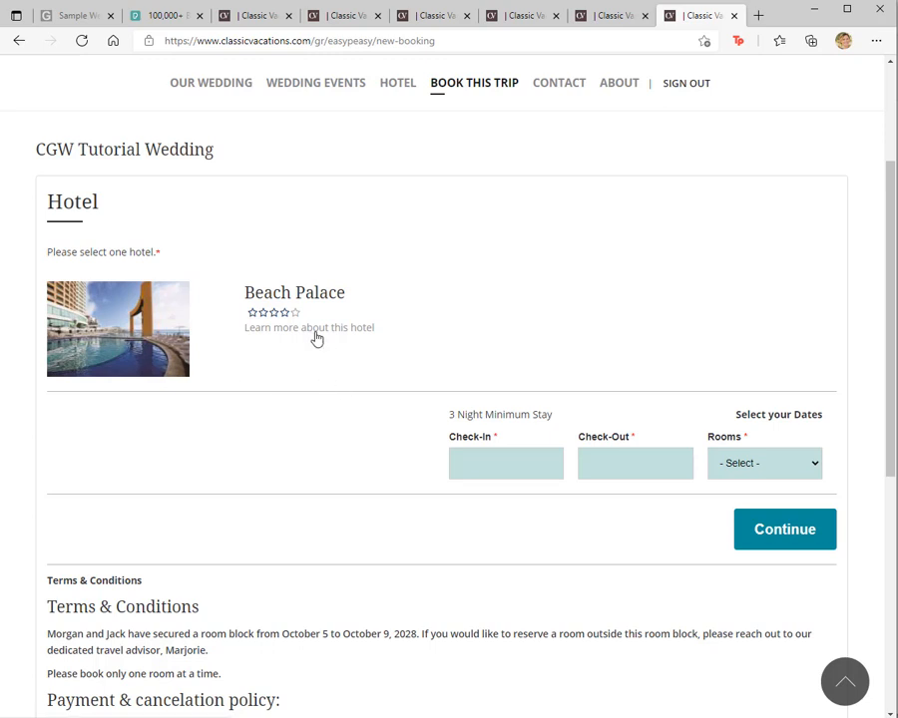
pyautogui.click(491, 467)
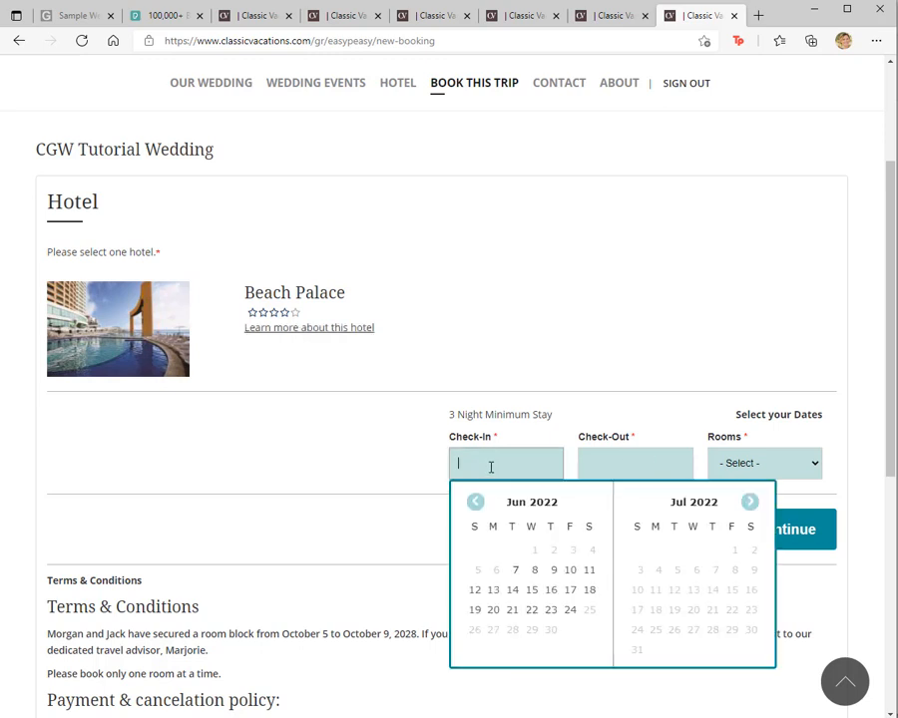
pyautogui.click(635, 462)
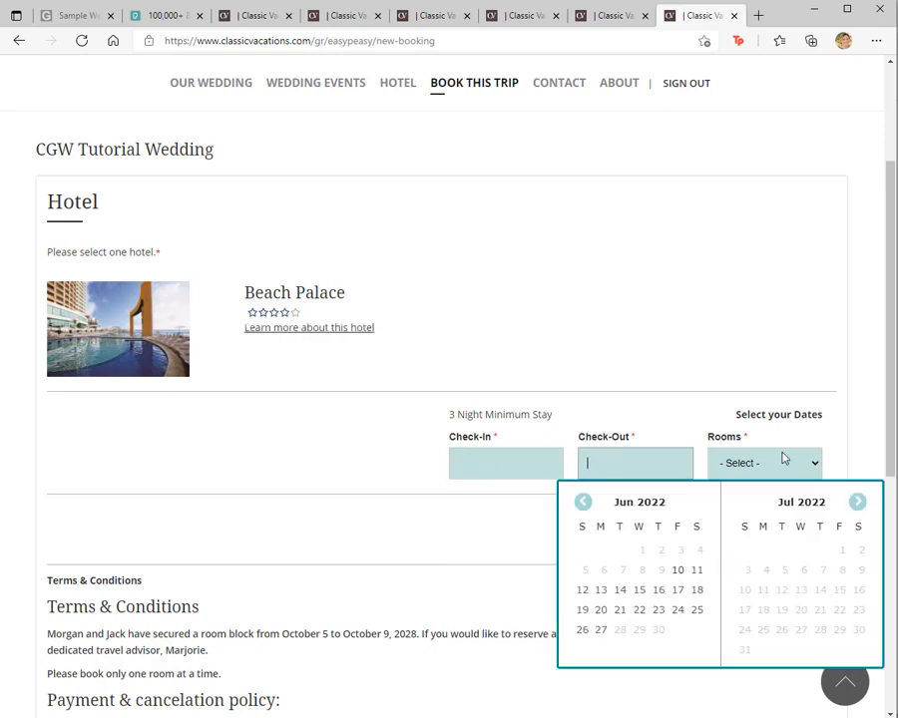
pyautogui.click(306, 534)
pyautogui.scroll(-3, 306, 536)
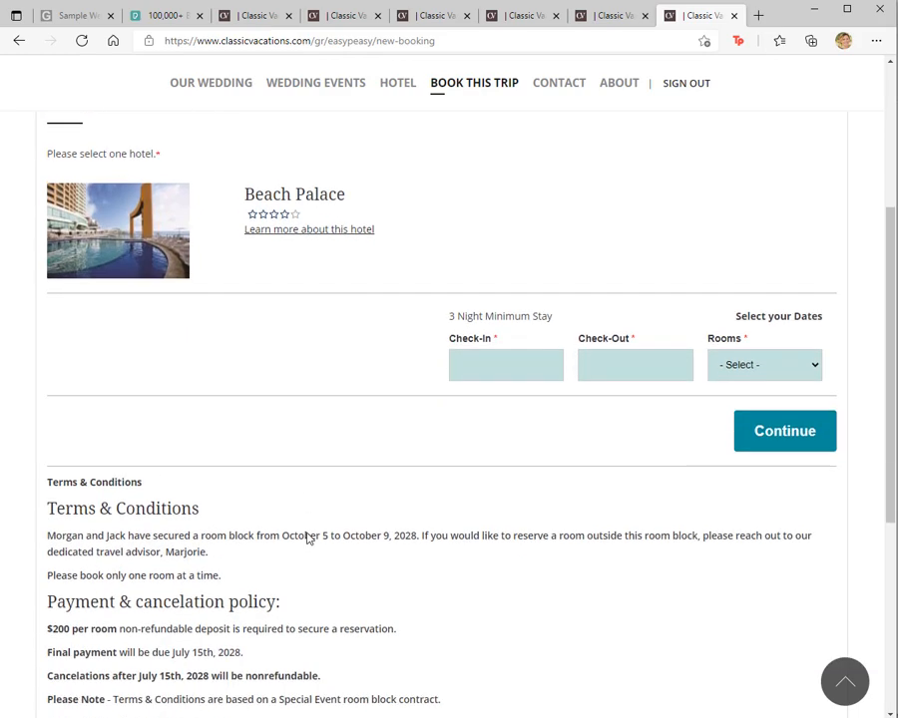
pyautogui.scroll(-2, 306, 539)
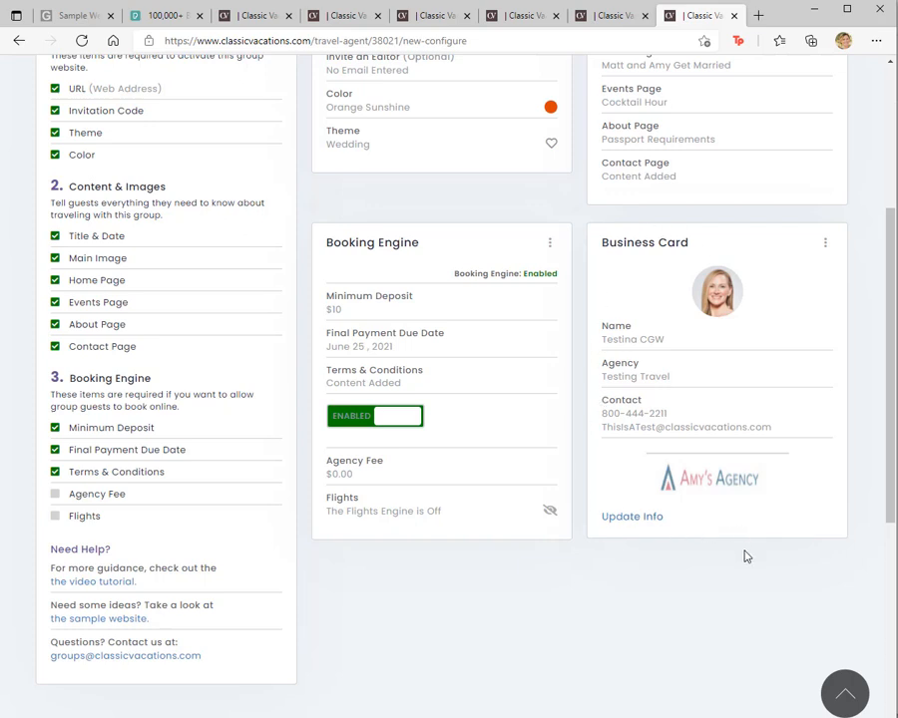
# Step: View the Private Label information behind the business card, and return to the website dashboard, staying there when prompted
pyautogui.click(634, 517)
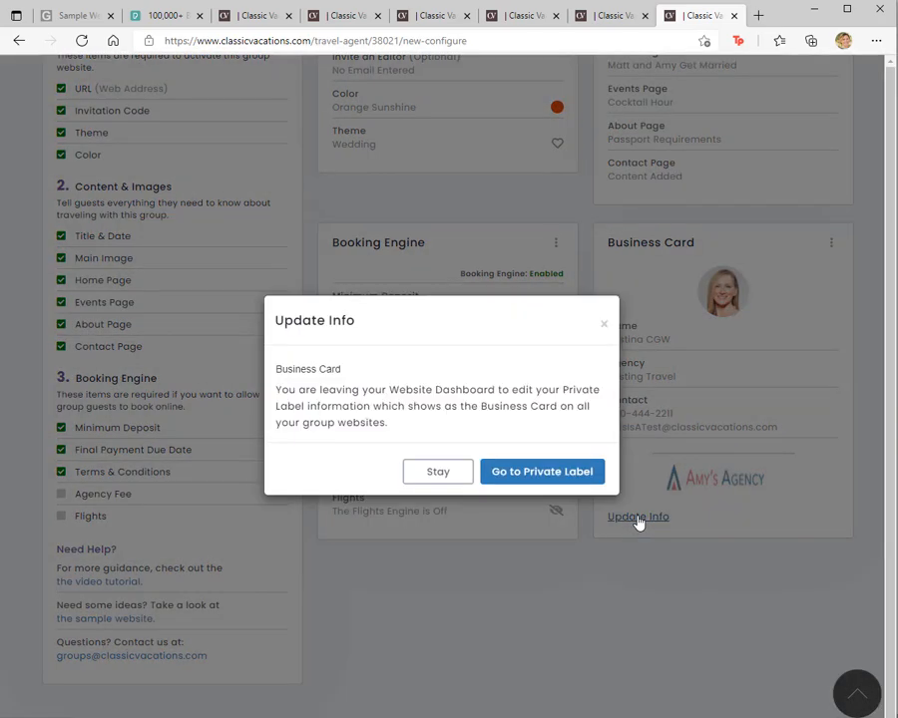
pyautogui.click(541, 473)
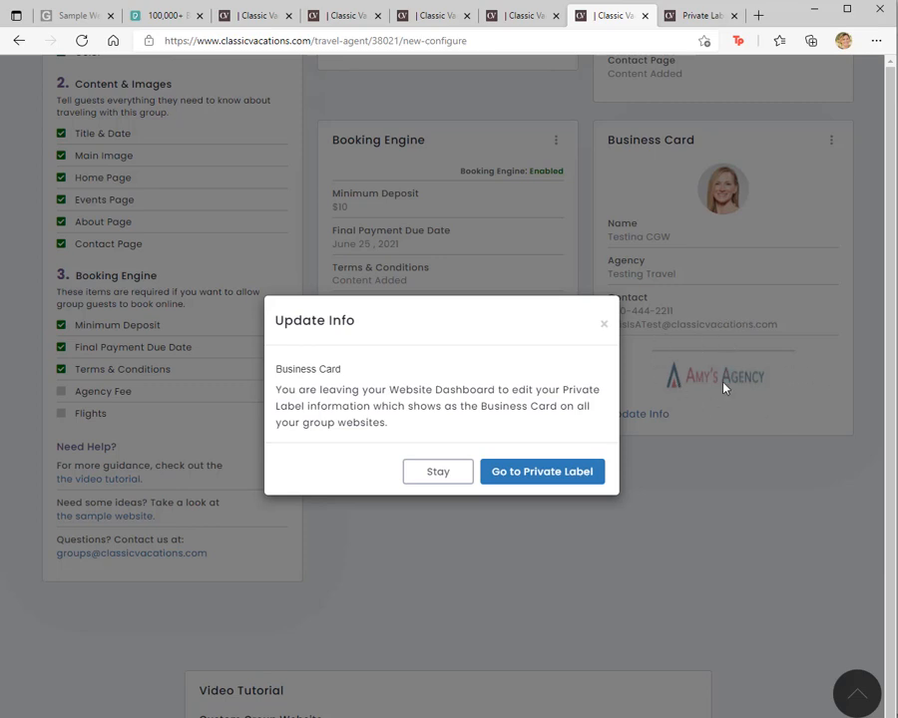
pyautogui.click(445, 479)
pyautogui.scroll(4, 492, 392)
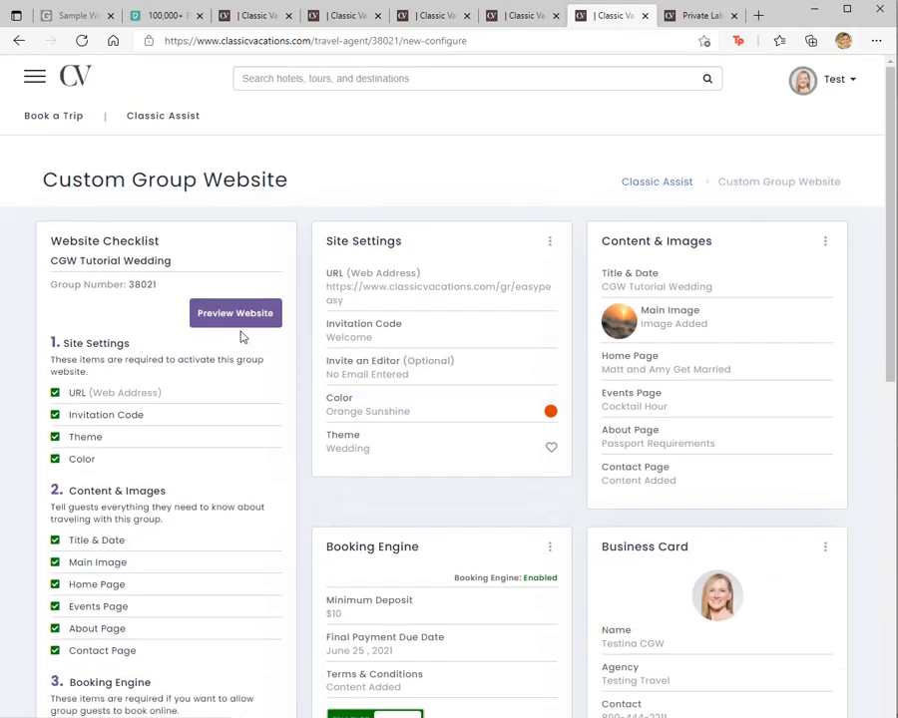
# Step: Preview the group website's home page down to the agent's business card, and return to the website dashboard to review the remaining sections
pyautogui.click(241, 316)
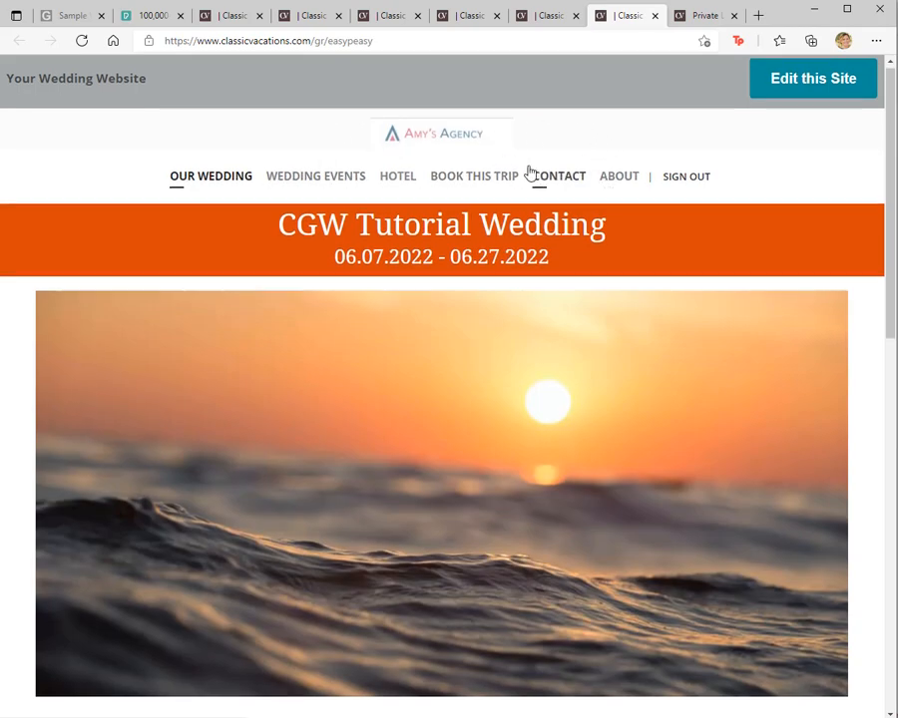
pyautogui.scroll(-10, 529, 172)
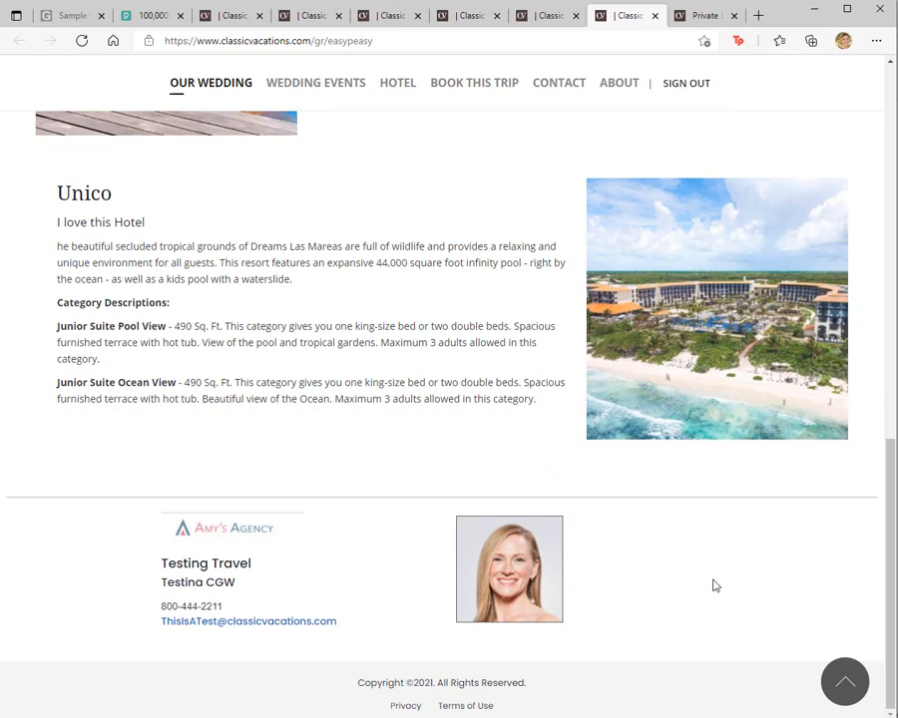
pyautogui.scroll(3, 647, 501)
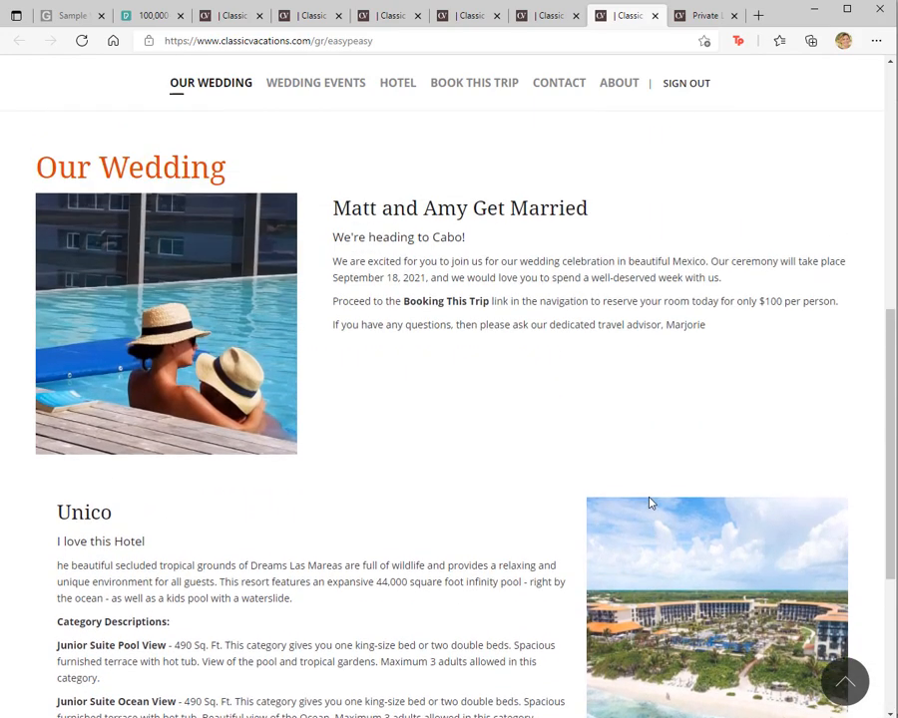
pyautogui.scroll(8, 649, 502)
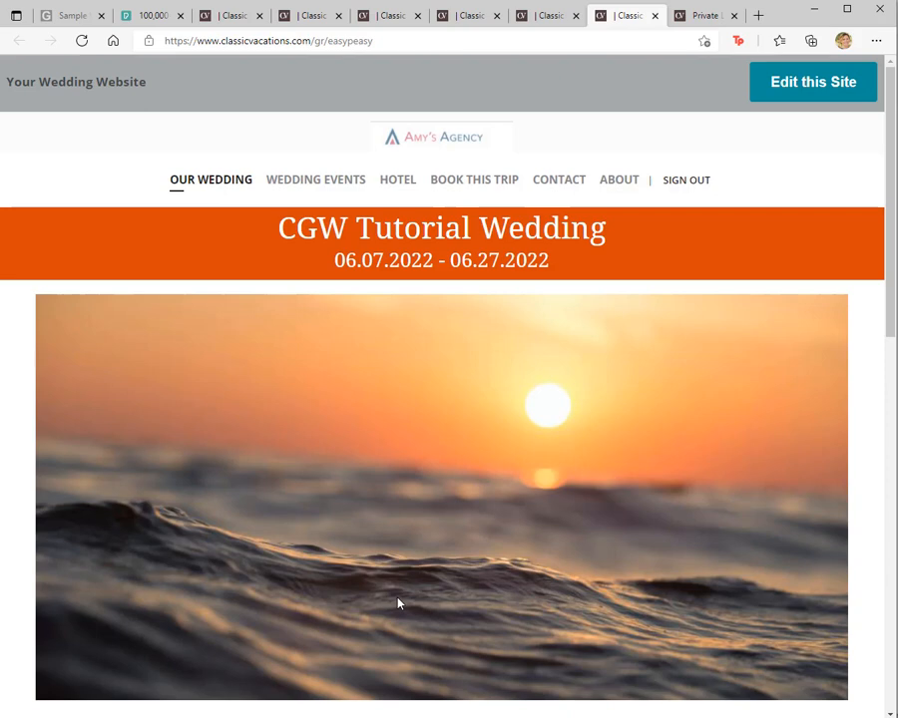
pyautogui.click(813, 82)
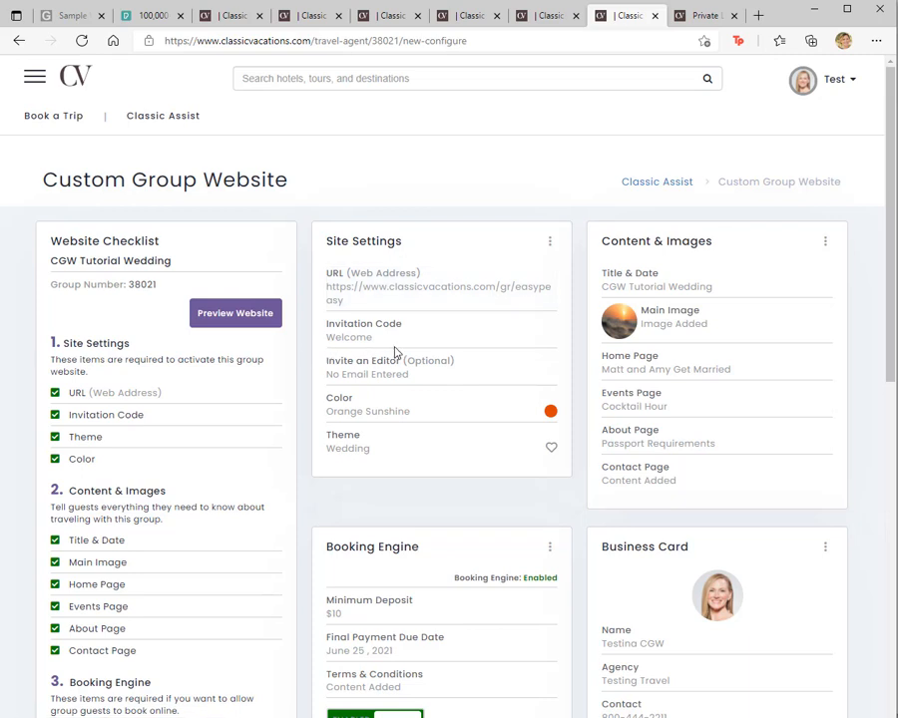
pyautogui.scroll(-5, 394, 353)
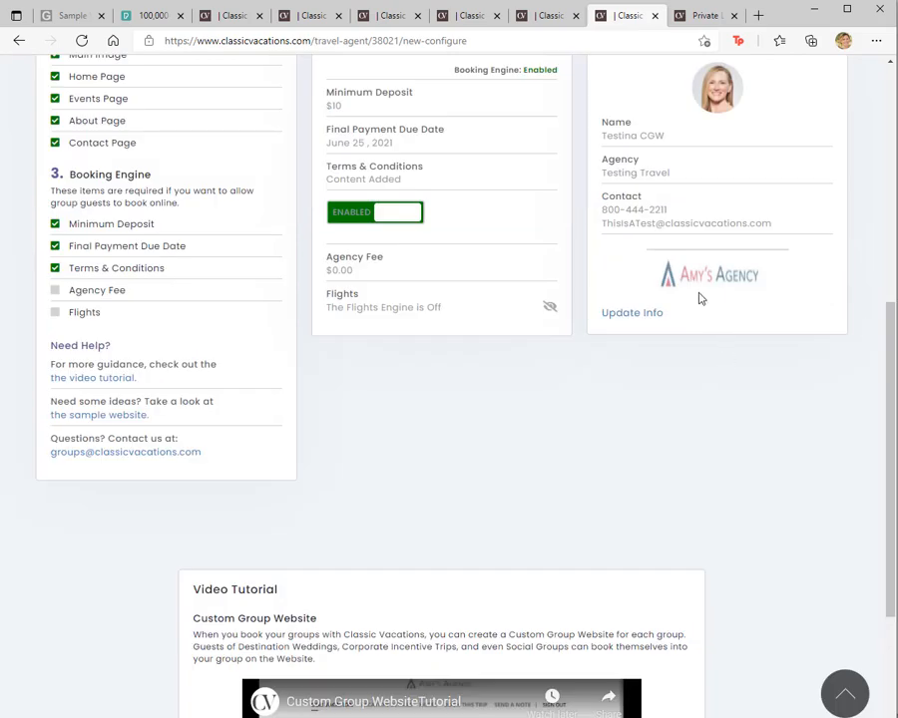